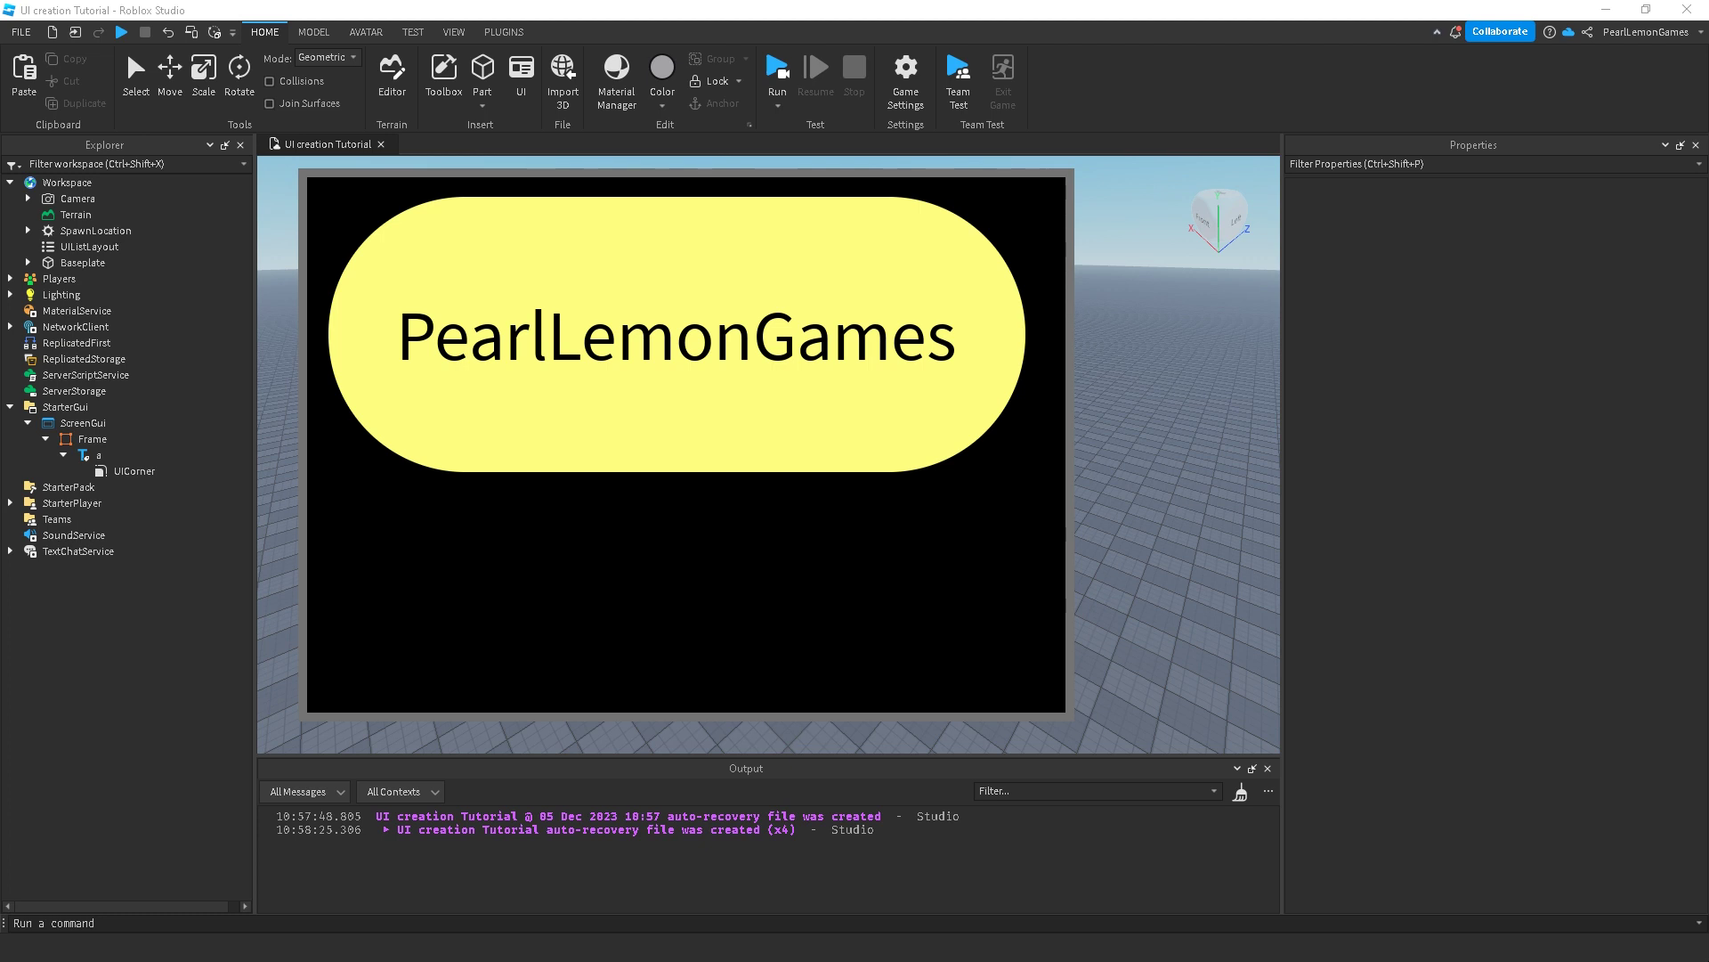
Select the PearlLemonGames label and preview other background colours, keeping the pale yellow
{"action": "left_click", "coordinate": [93, 440]}
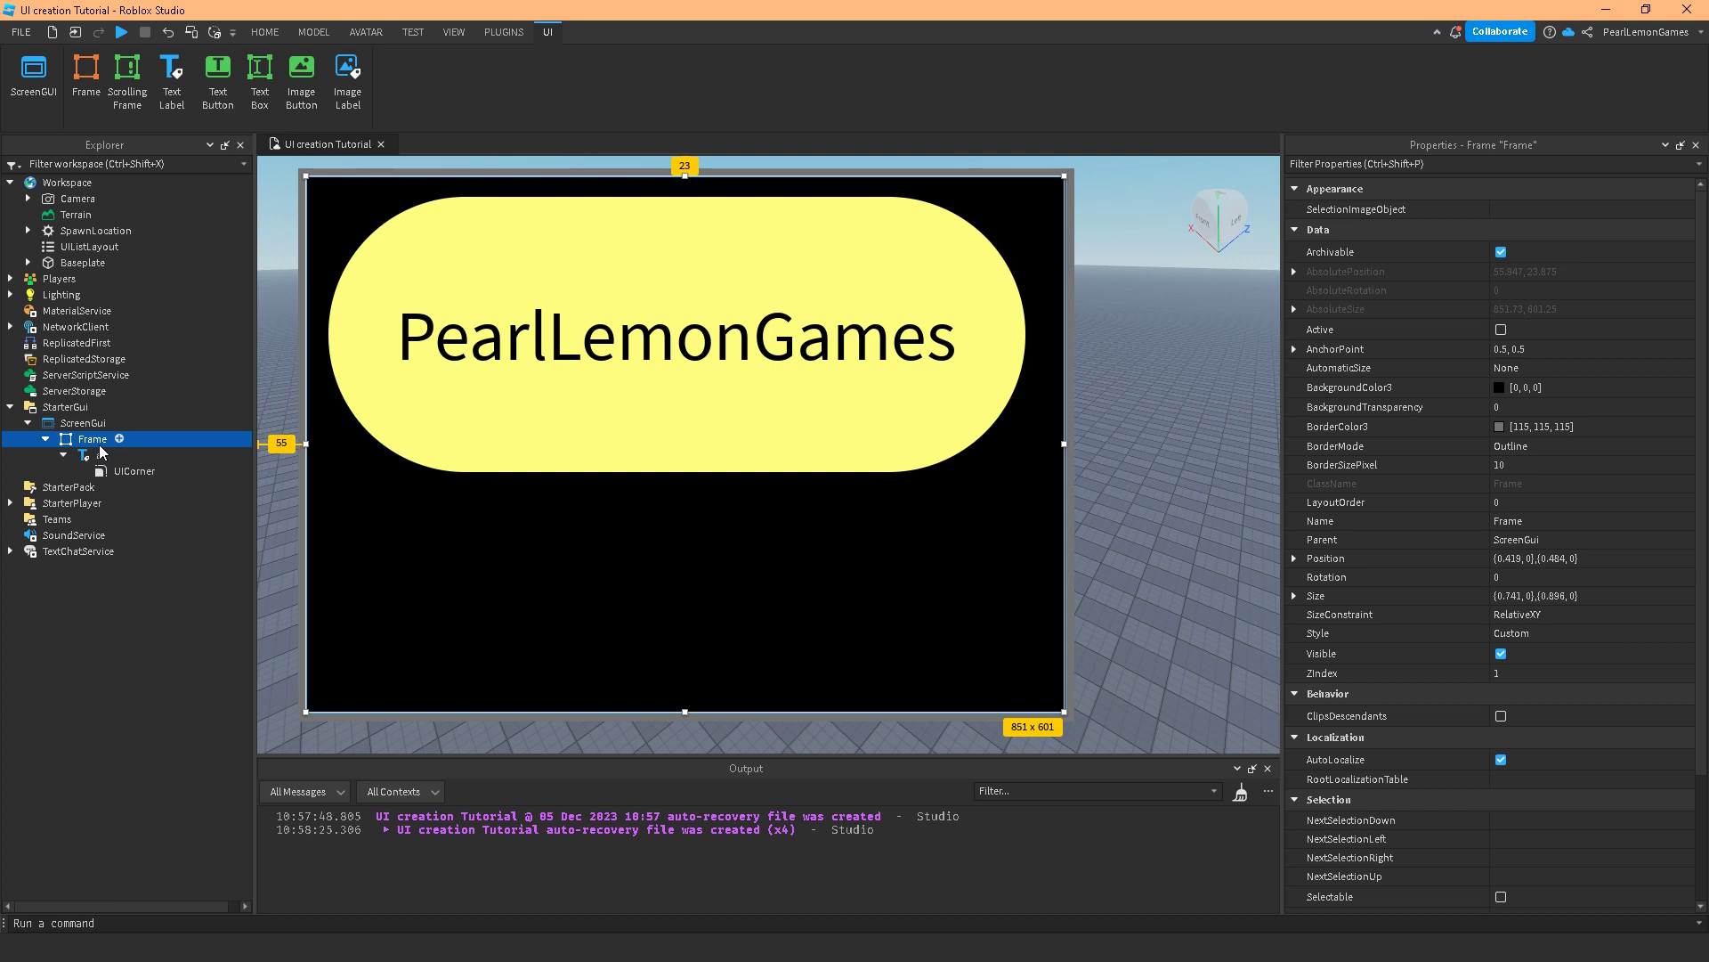
{"action": "left_click", "coordinate": [100, 454]}
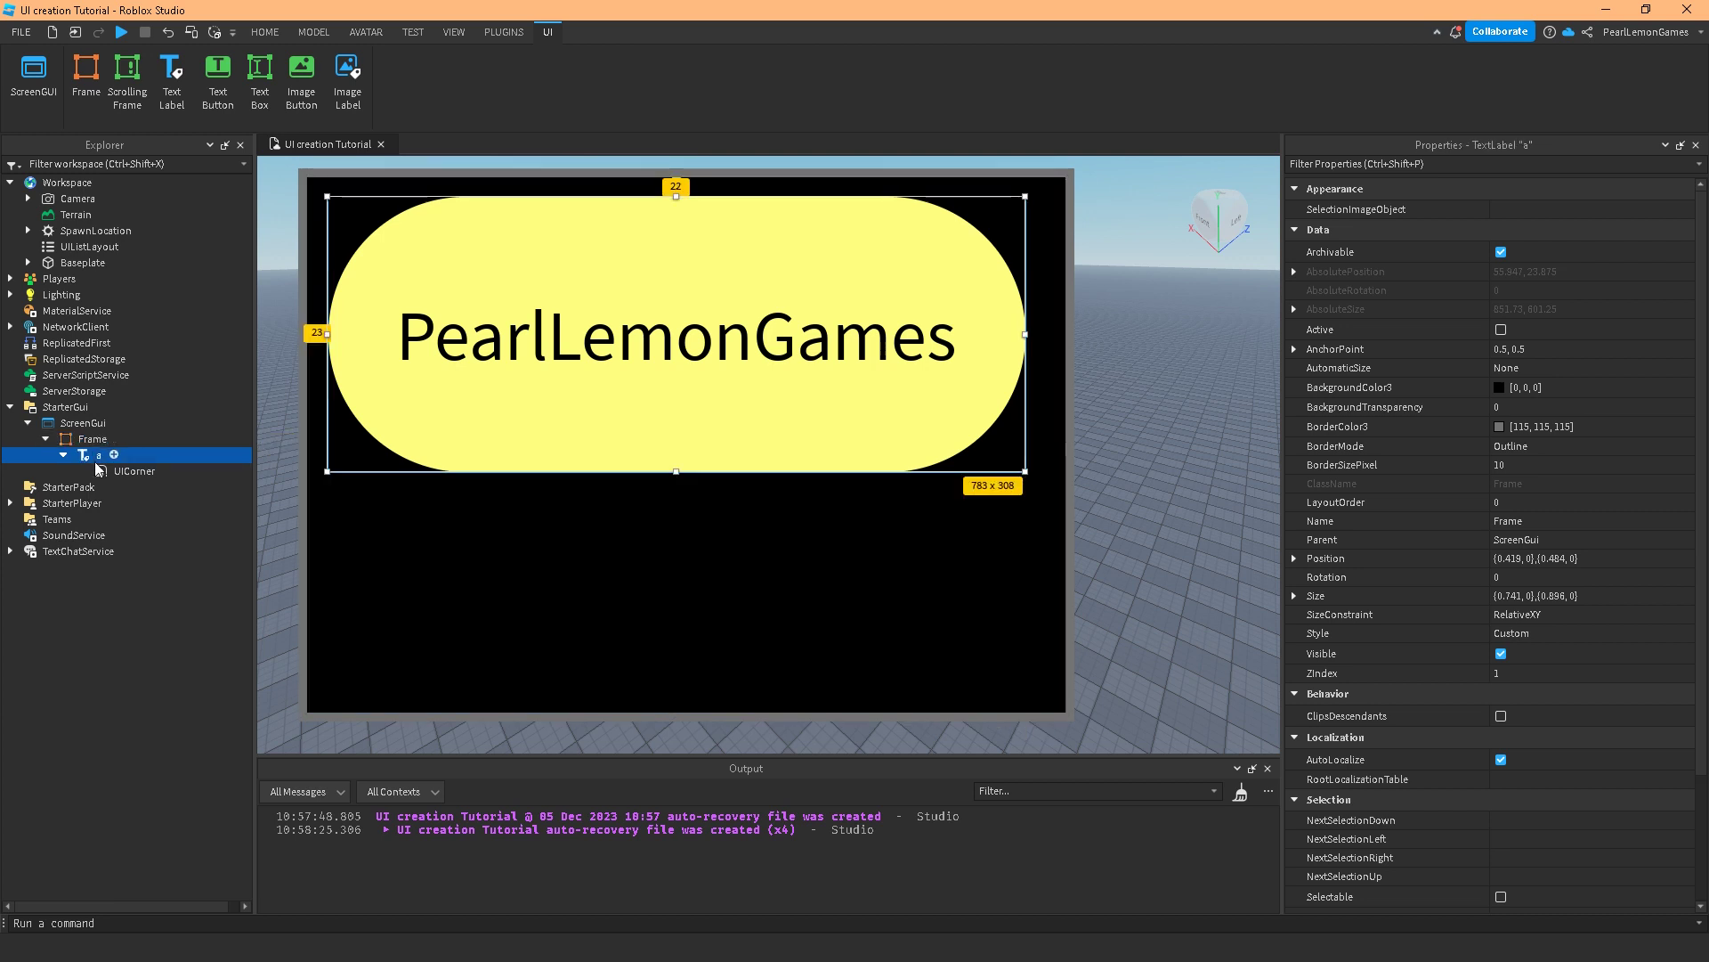
{"action": "left_click", "coordinate": [1503, 395]}
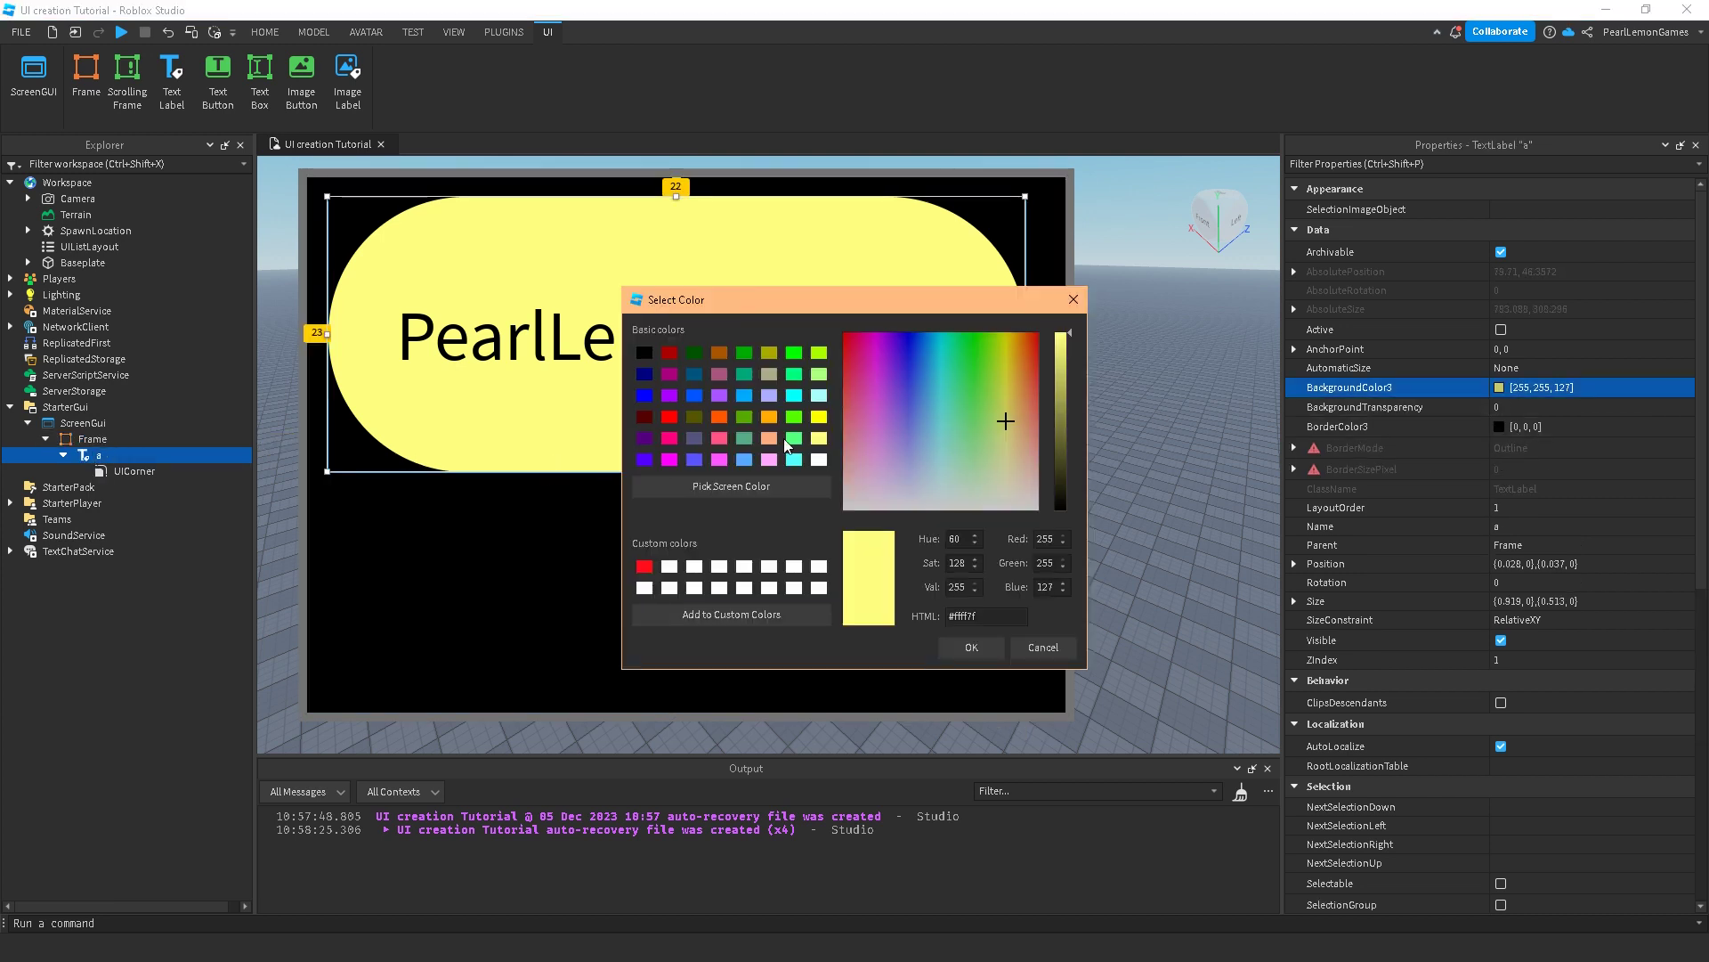
{"action": "left_click", "coordinate": [792, 439]}
{"action": "left_click", "coordinate": [721, 396]}
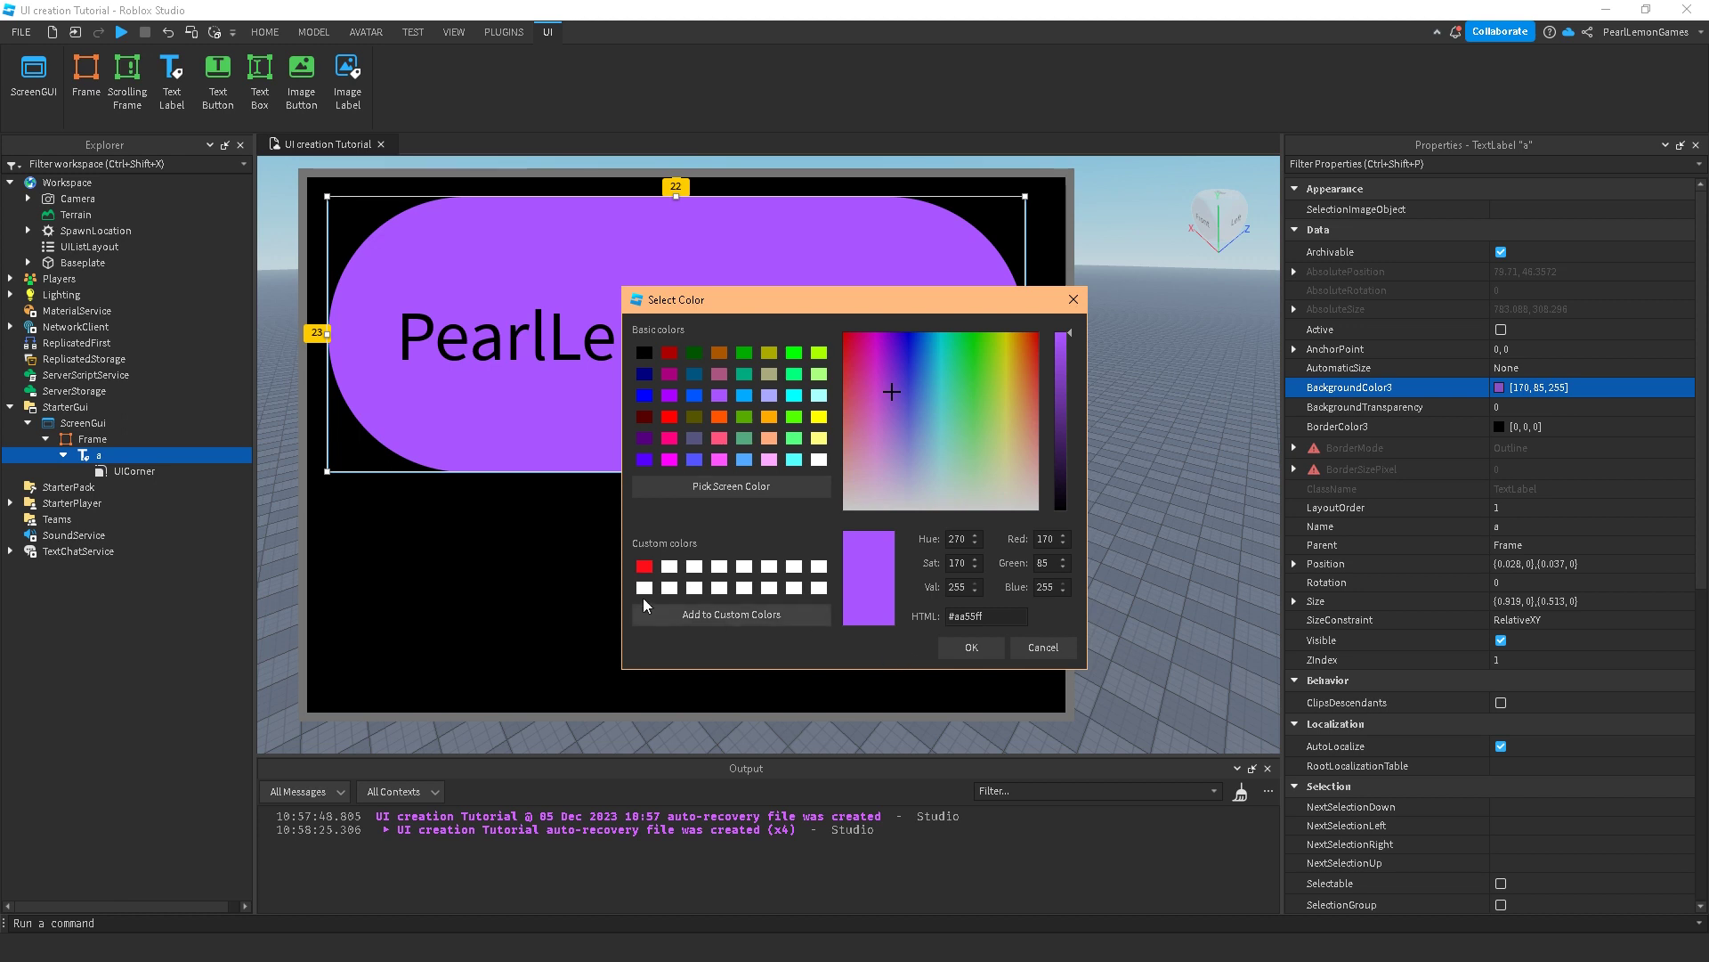
{"action": "left_click", "coordinate": [1013, 642]}
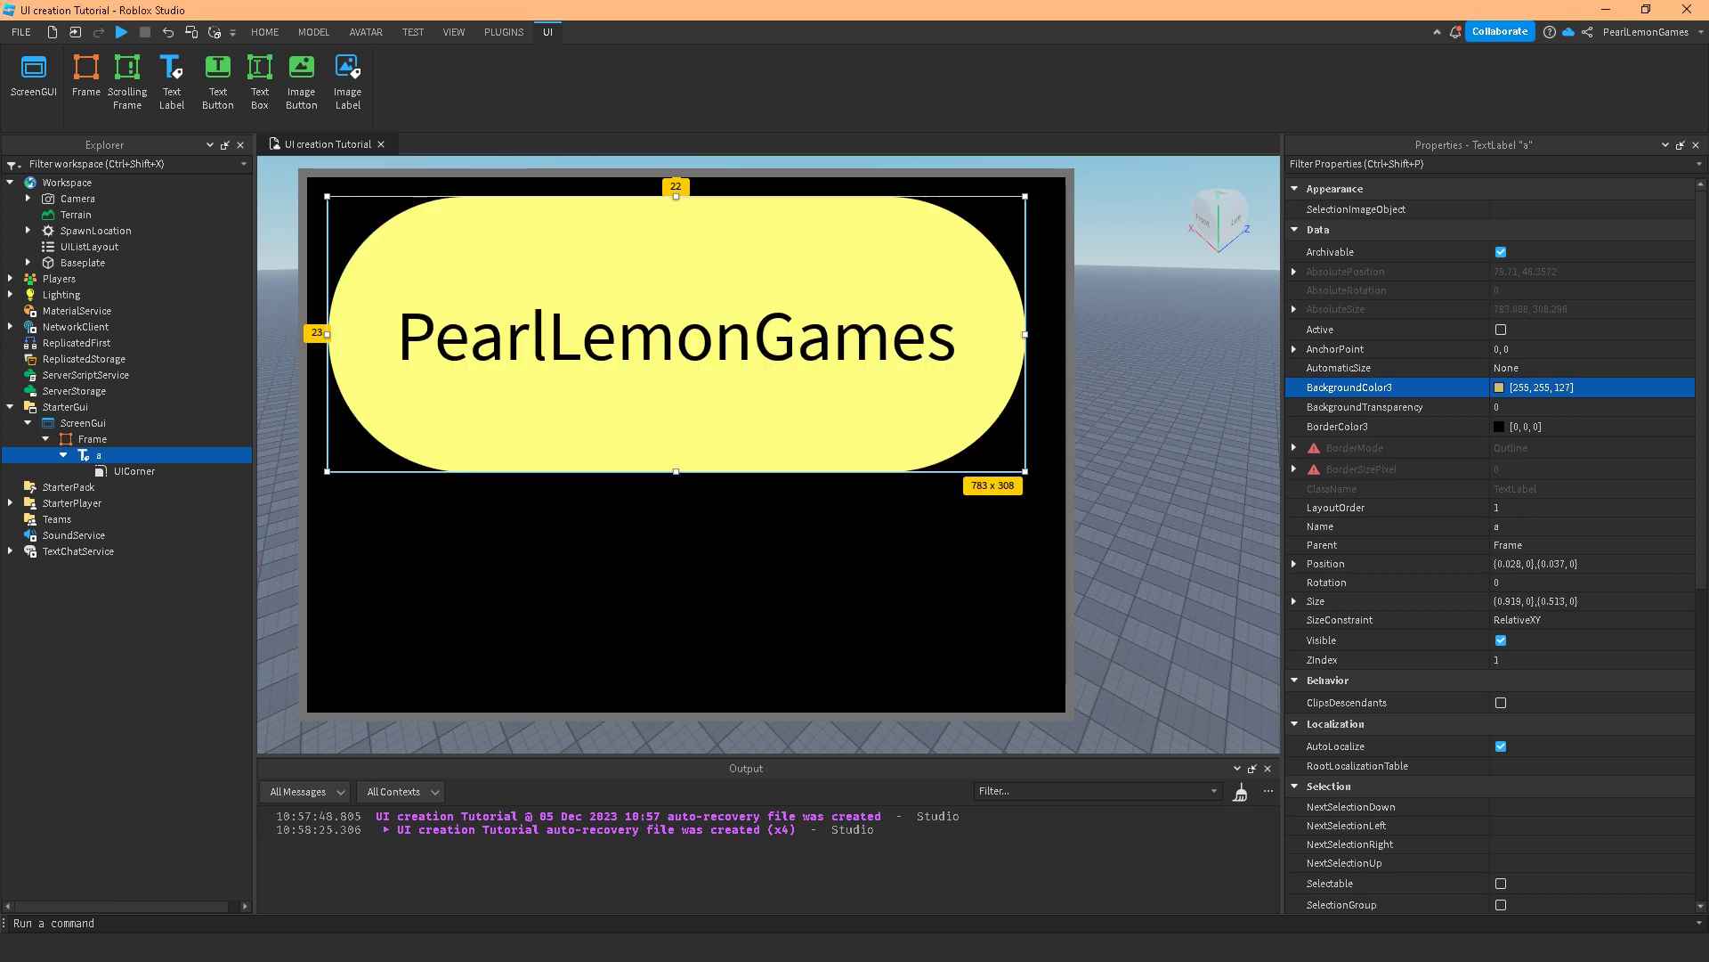
Insert a UIGradient into TextLabel 'a' by searching 'ui'
{"action": "left_click", "coordinate": [114, 455]}
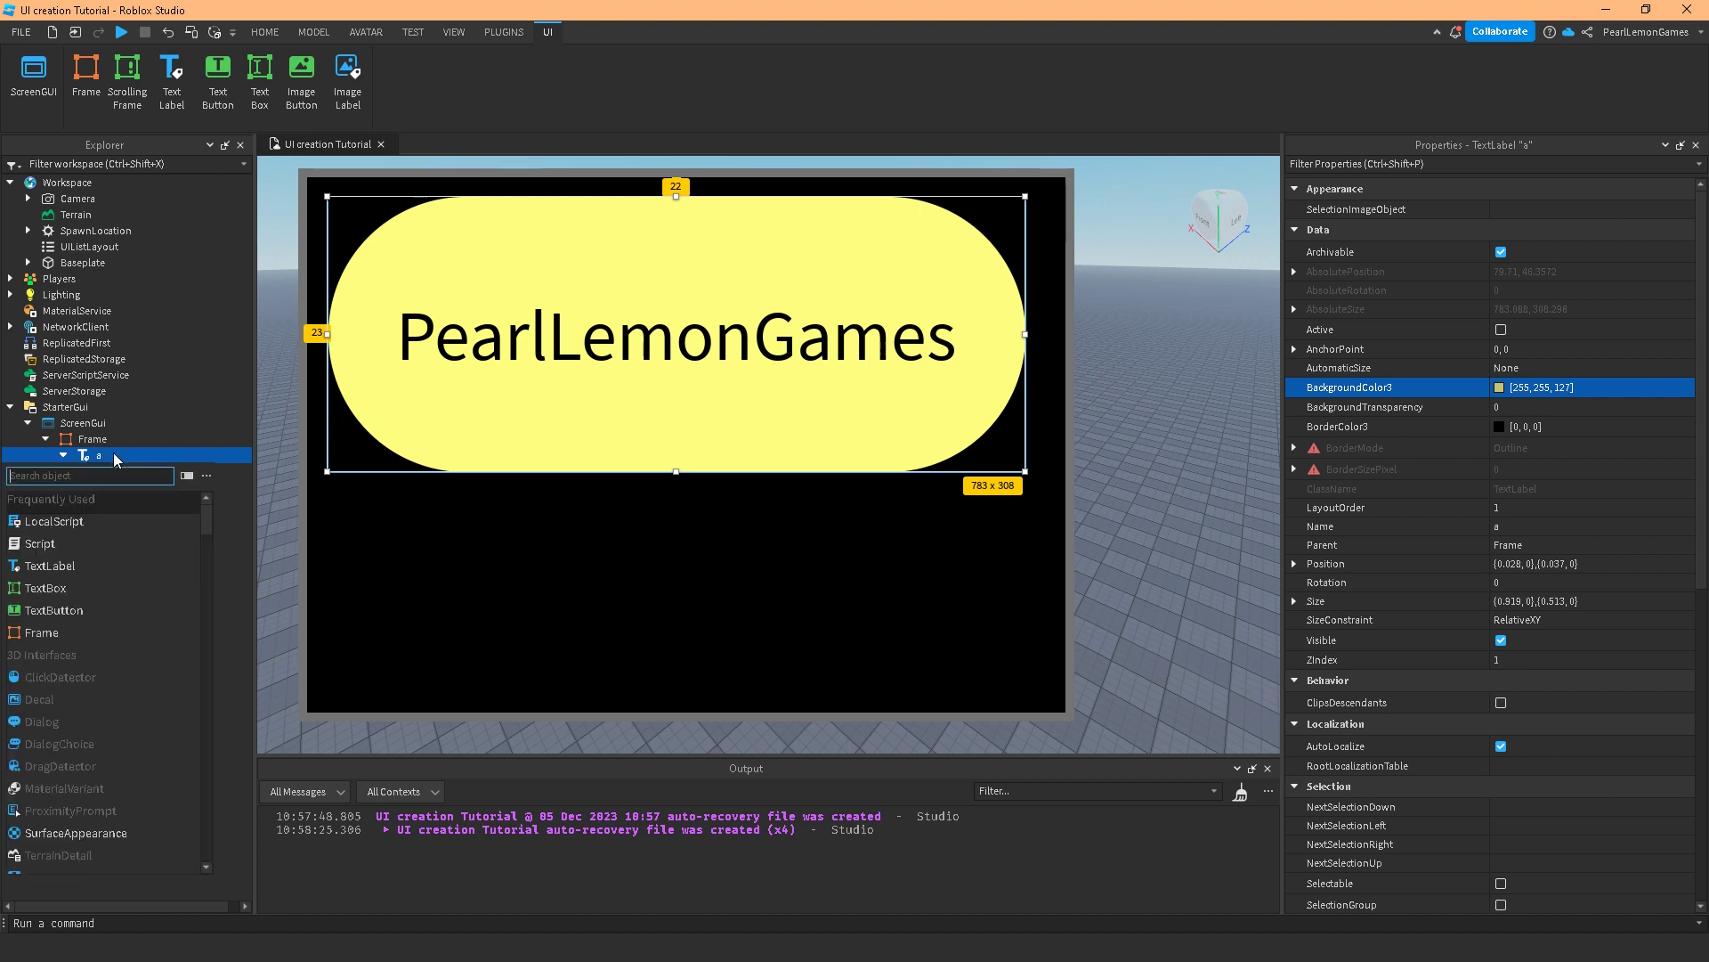
{"action": "type", "text": "ui"}
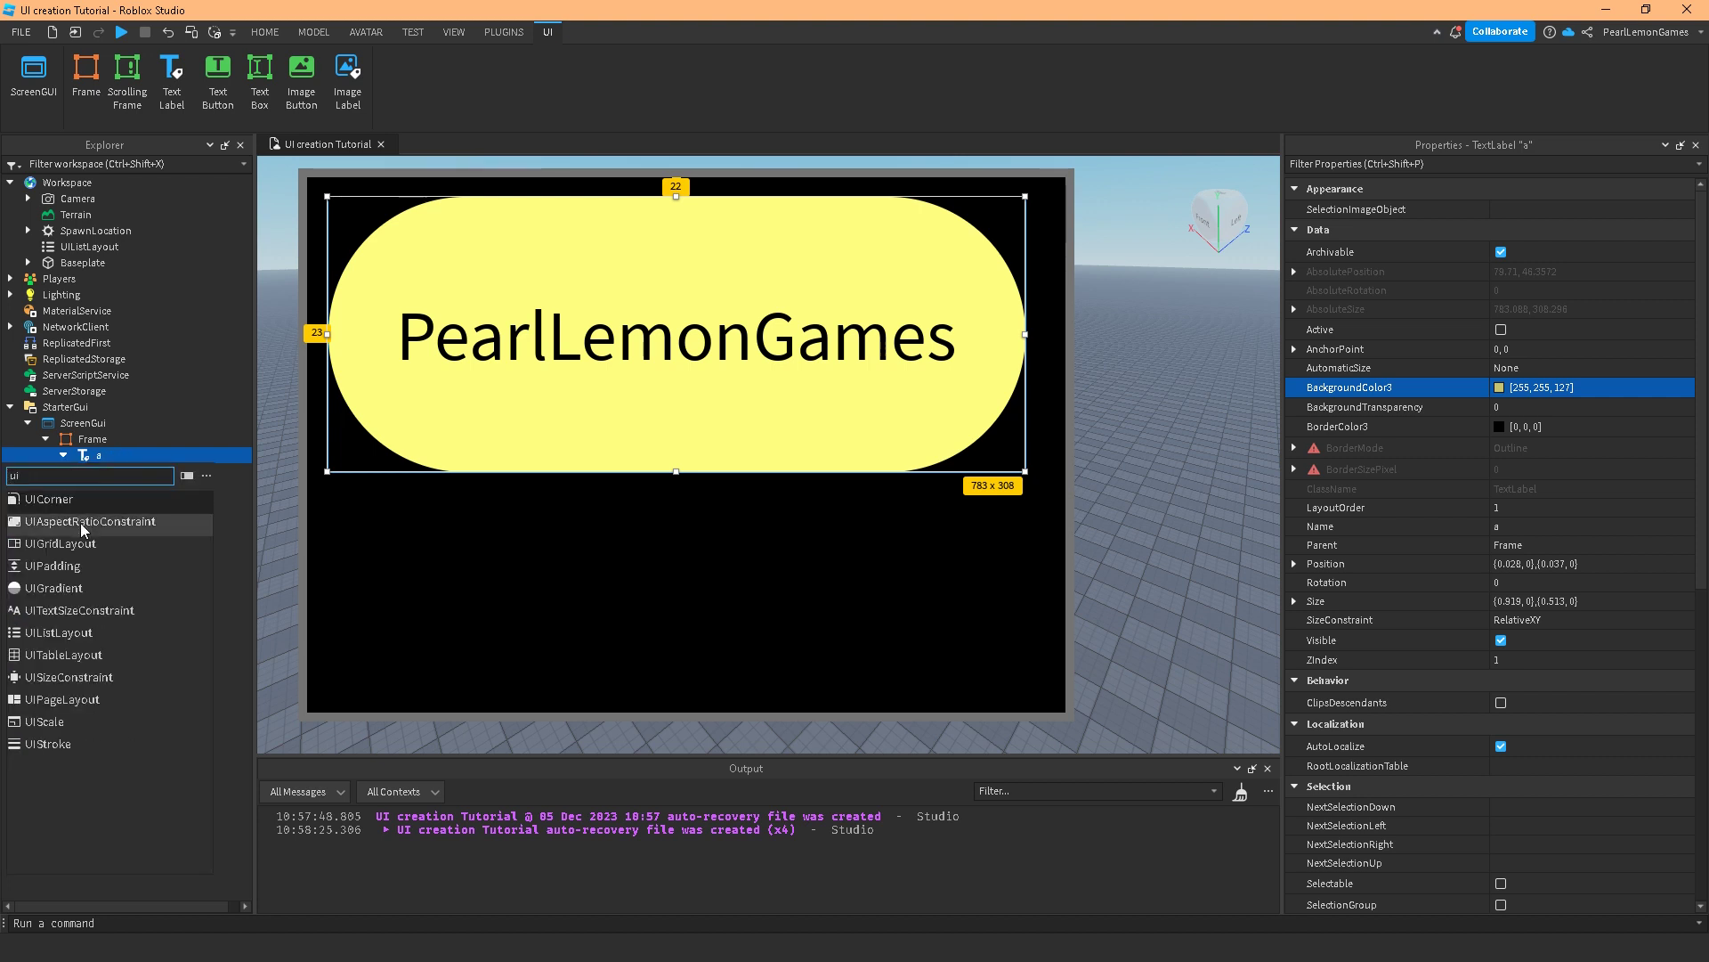
{"action": "left_click", "coordinate": [77, 592]}
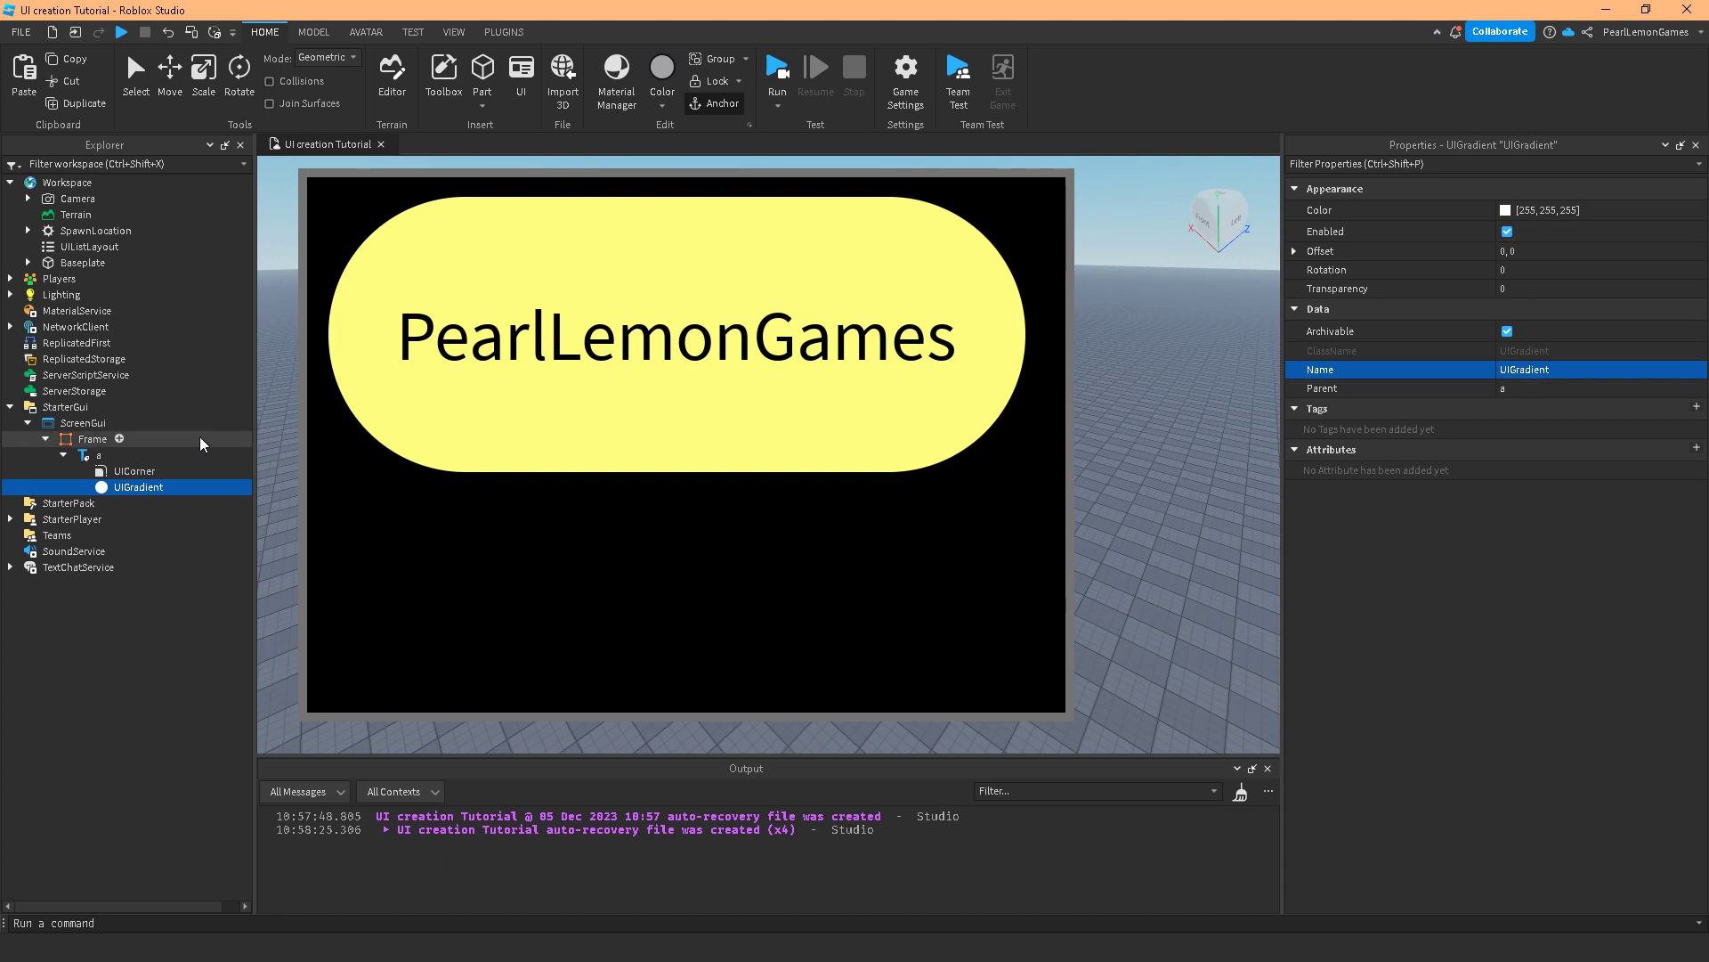
Select the label's UIGradient and set its colour to light cyan as a first try
{"action": "left_click", "coordinate": [107, 458]}
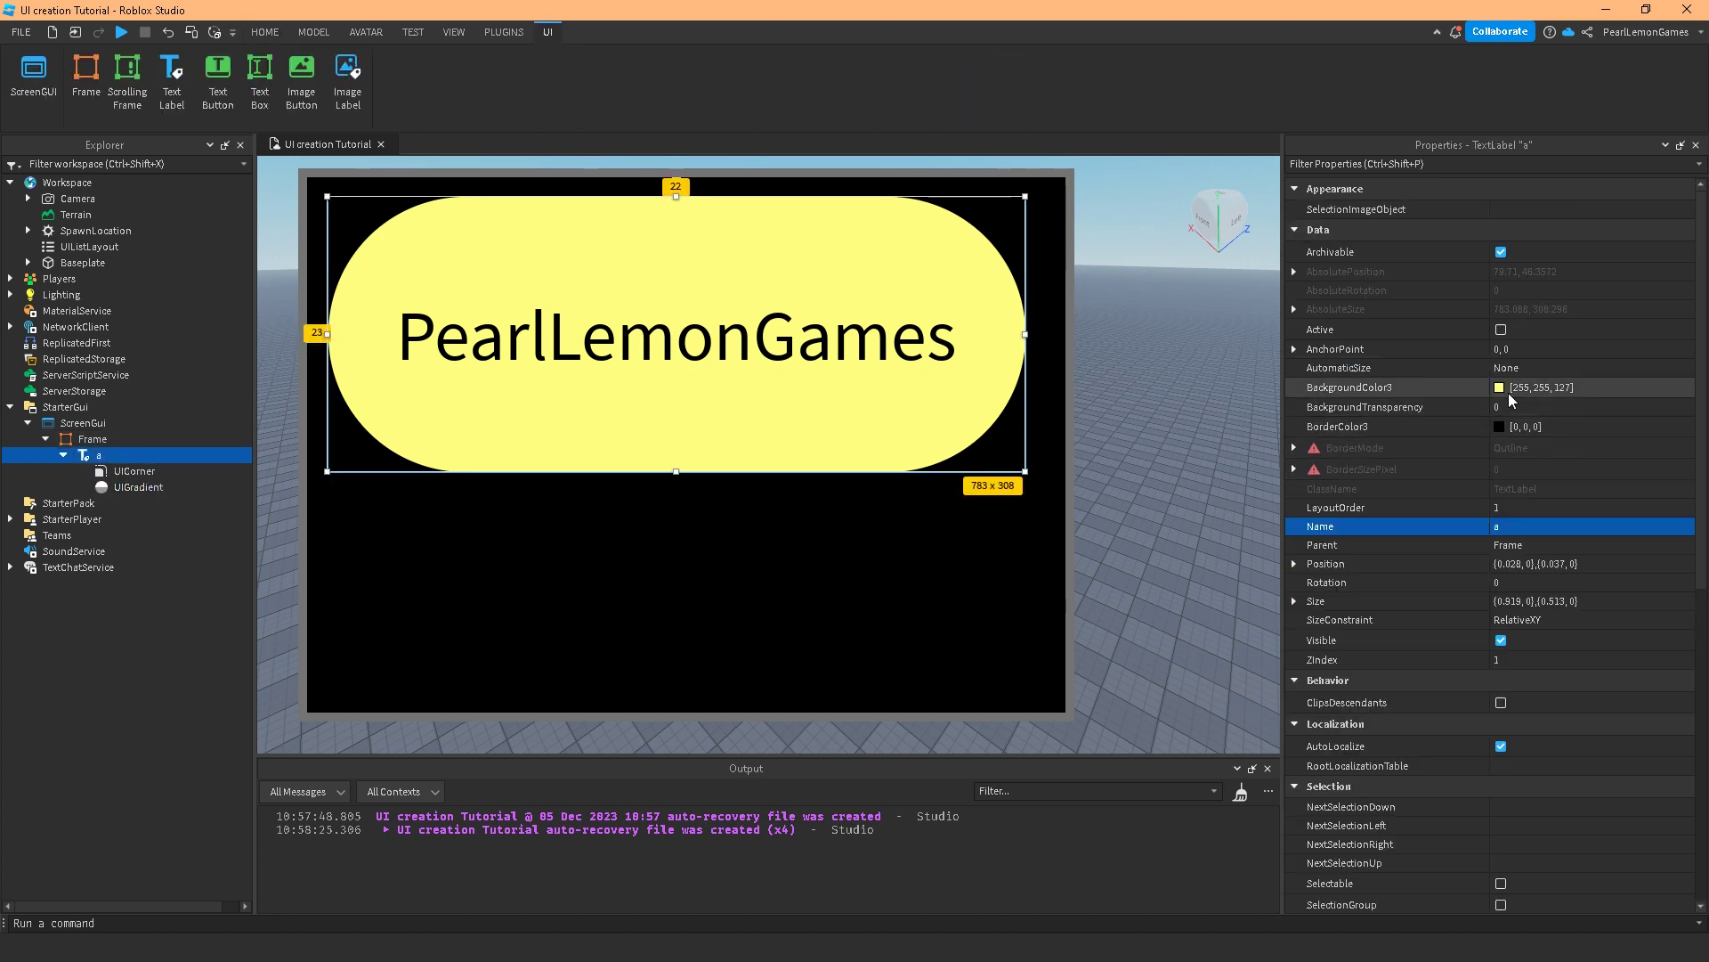
{"action": "left_click", "coordinate": [104, 487]}
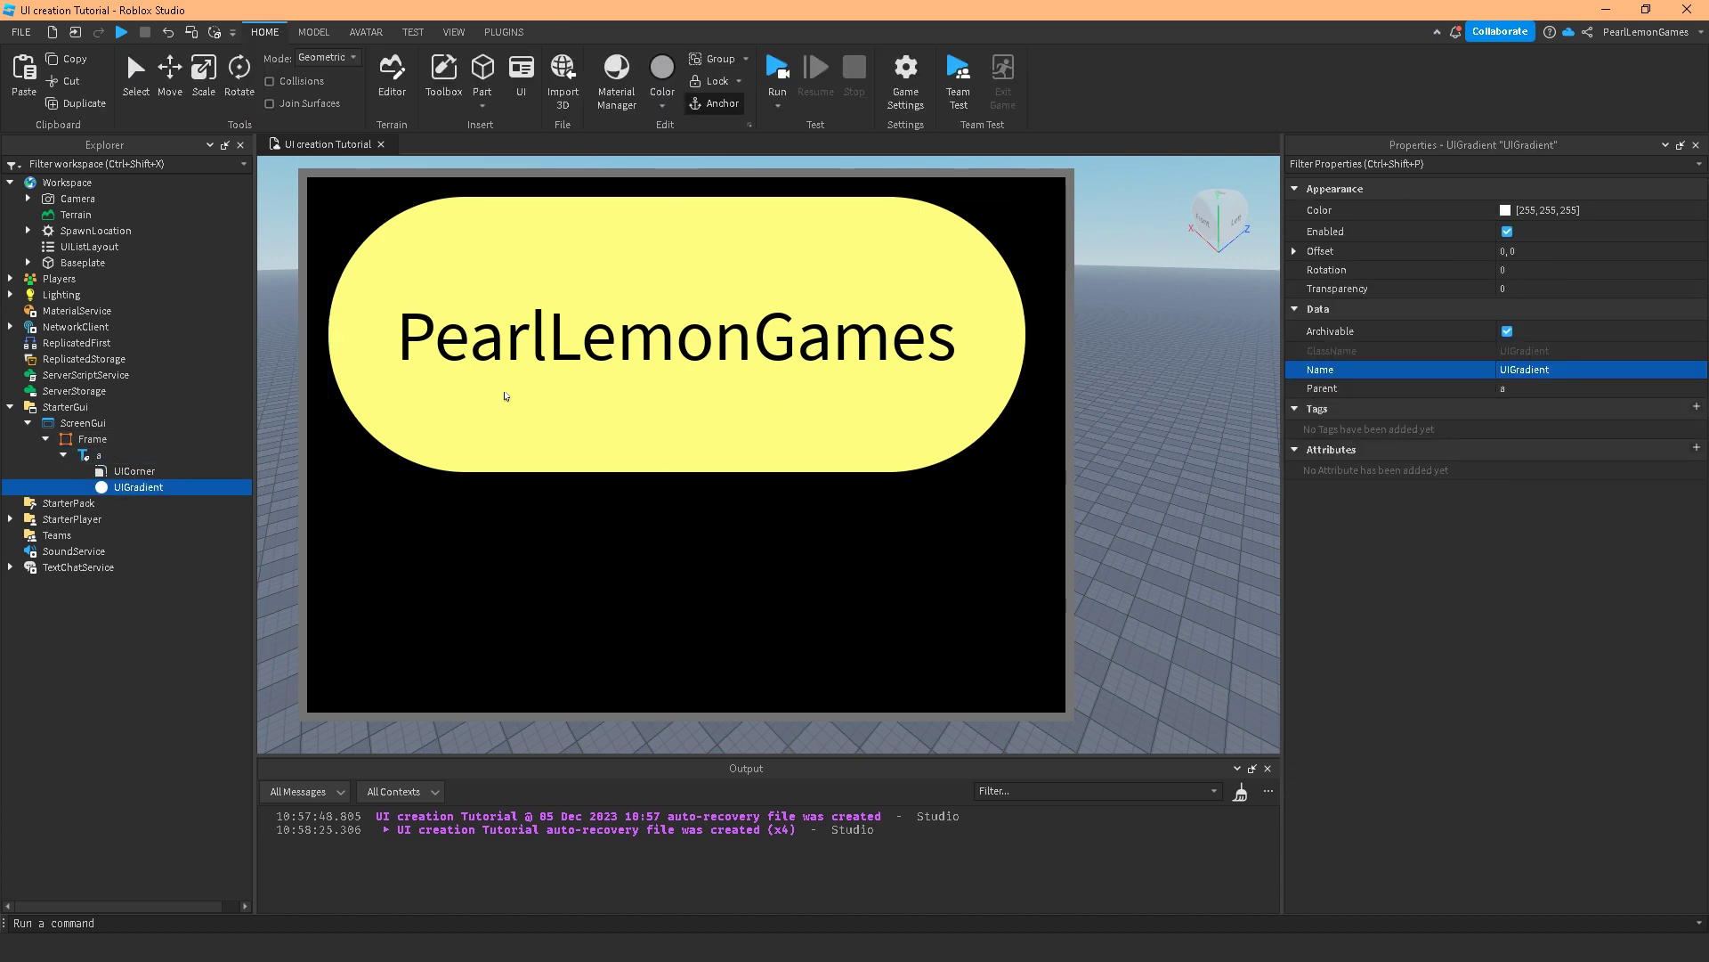
{"action": "left_click", "coordinate": [1531, 210]}
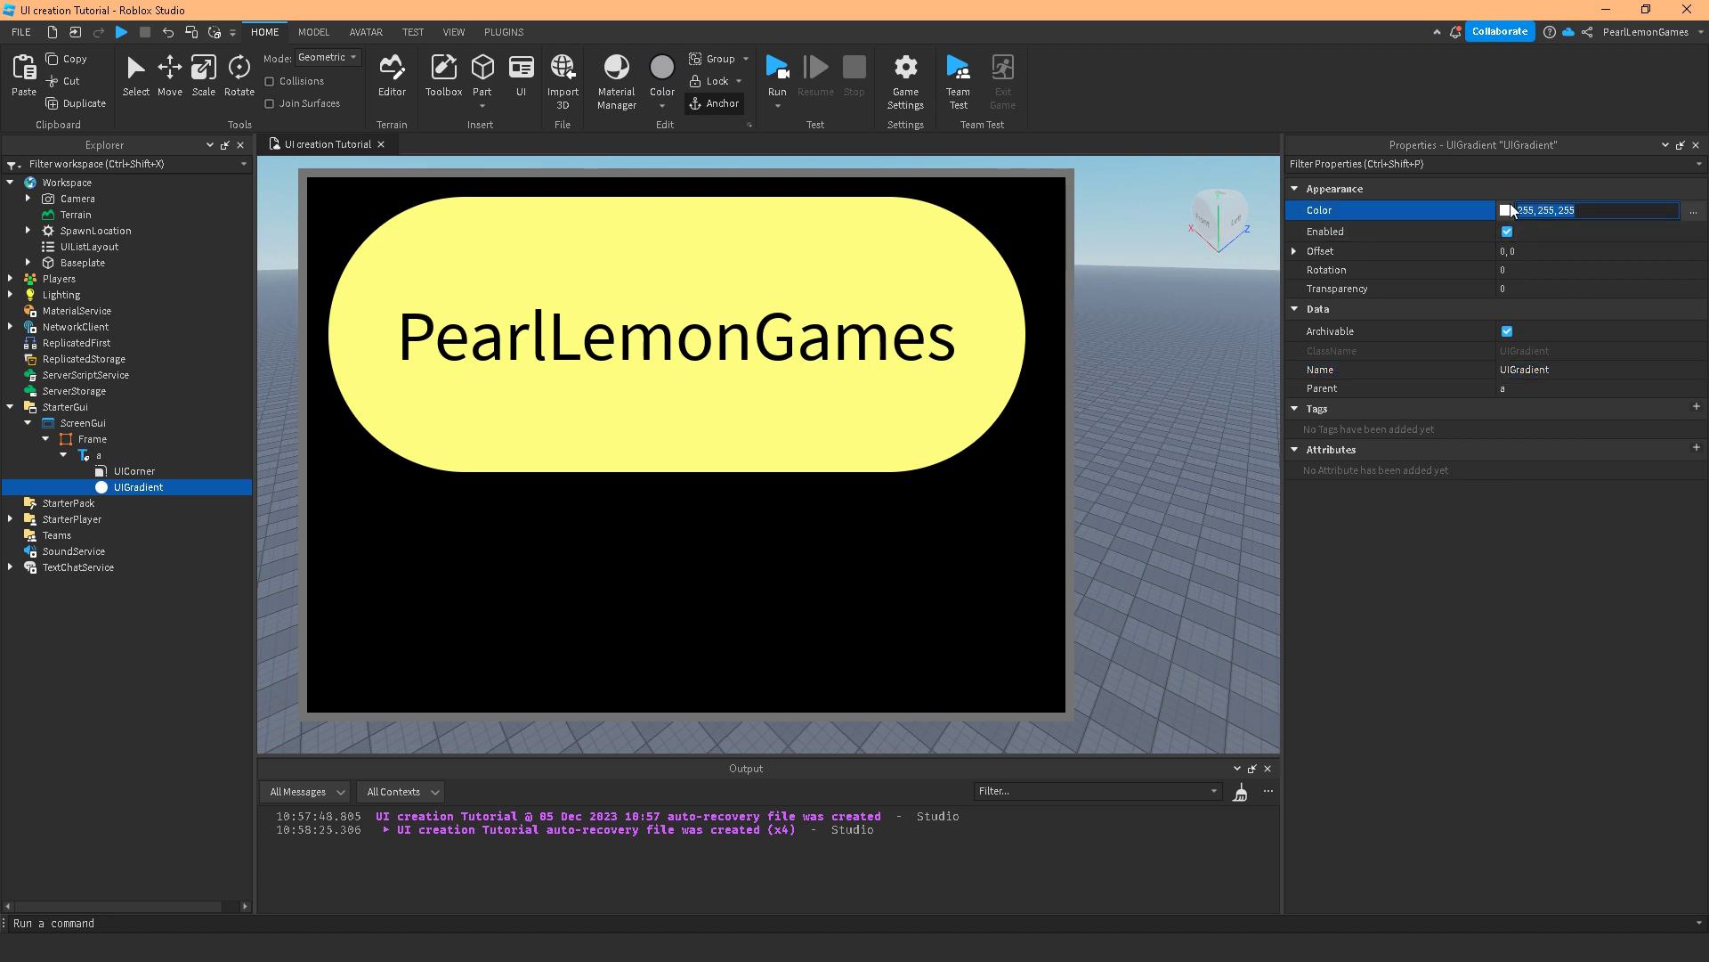
{"action": "left_click", "coordinate": [1506, 210]}
{"action": "left_click", "coordinate": [820, 439]}
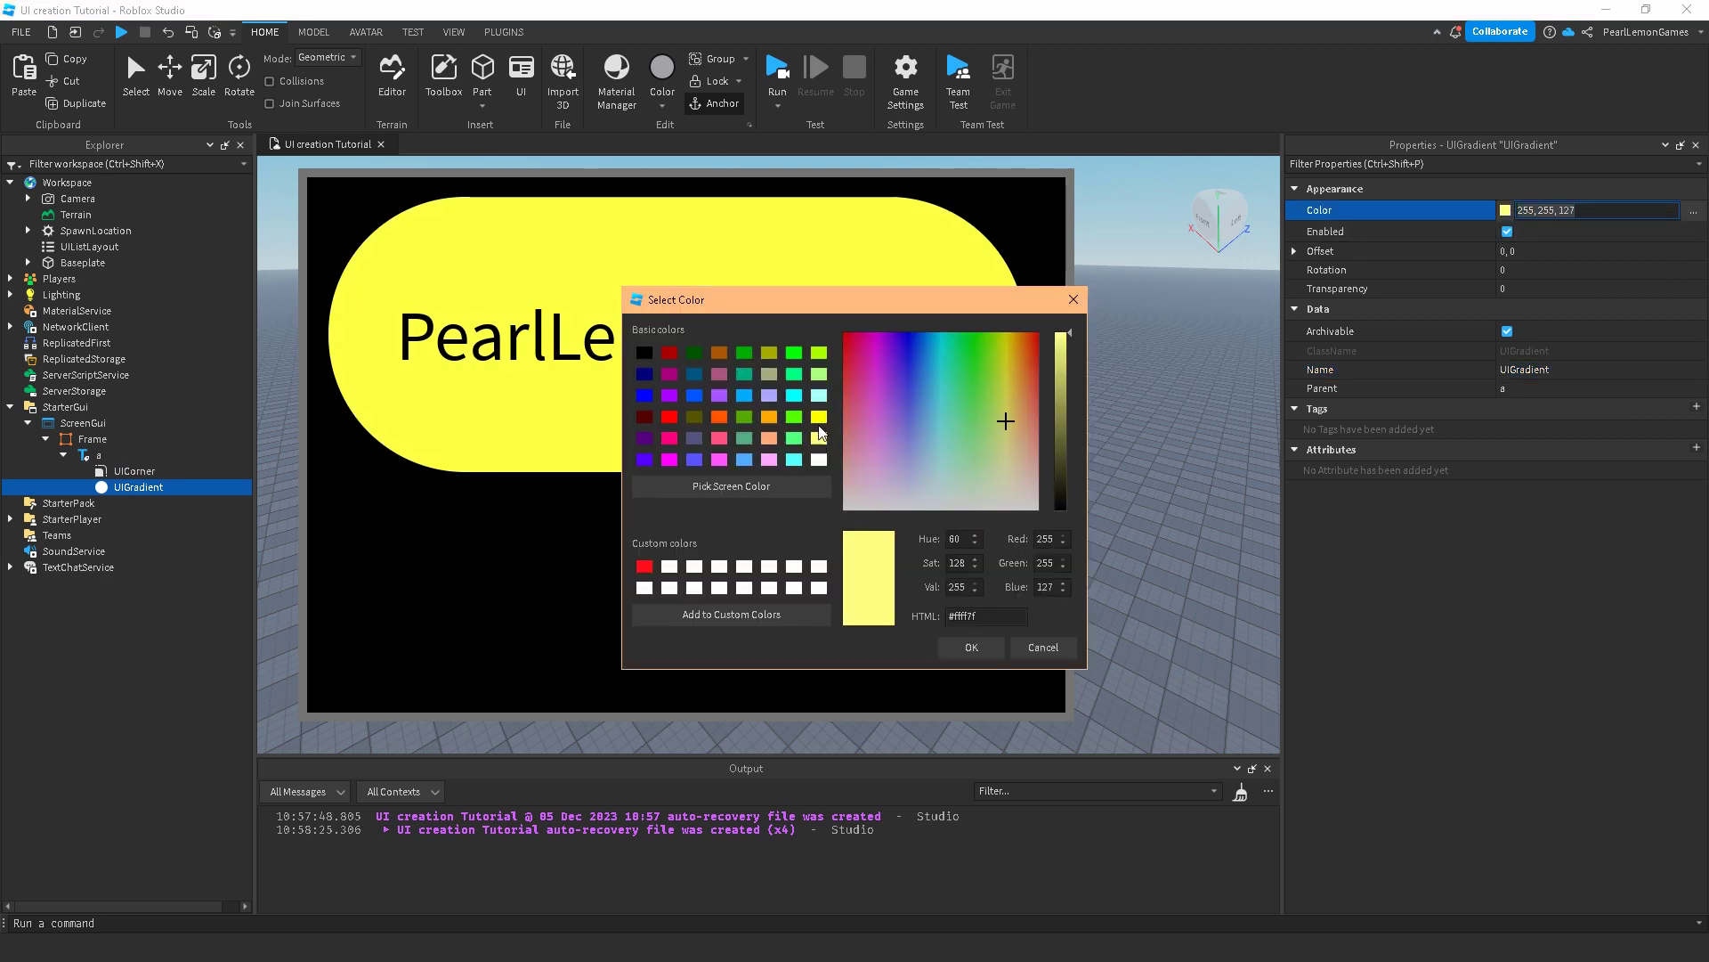
{"action": "left_click", "coordinate": [819, 397]}
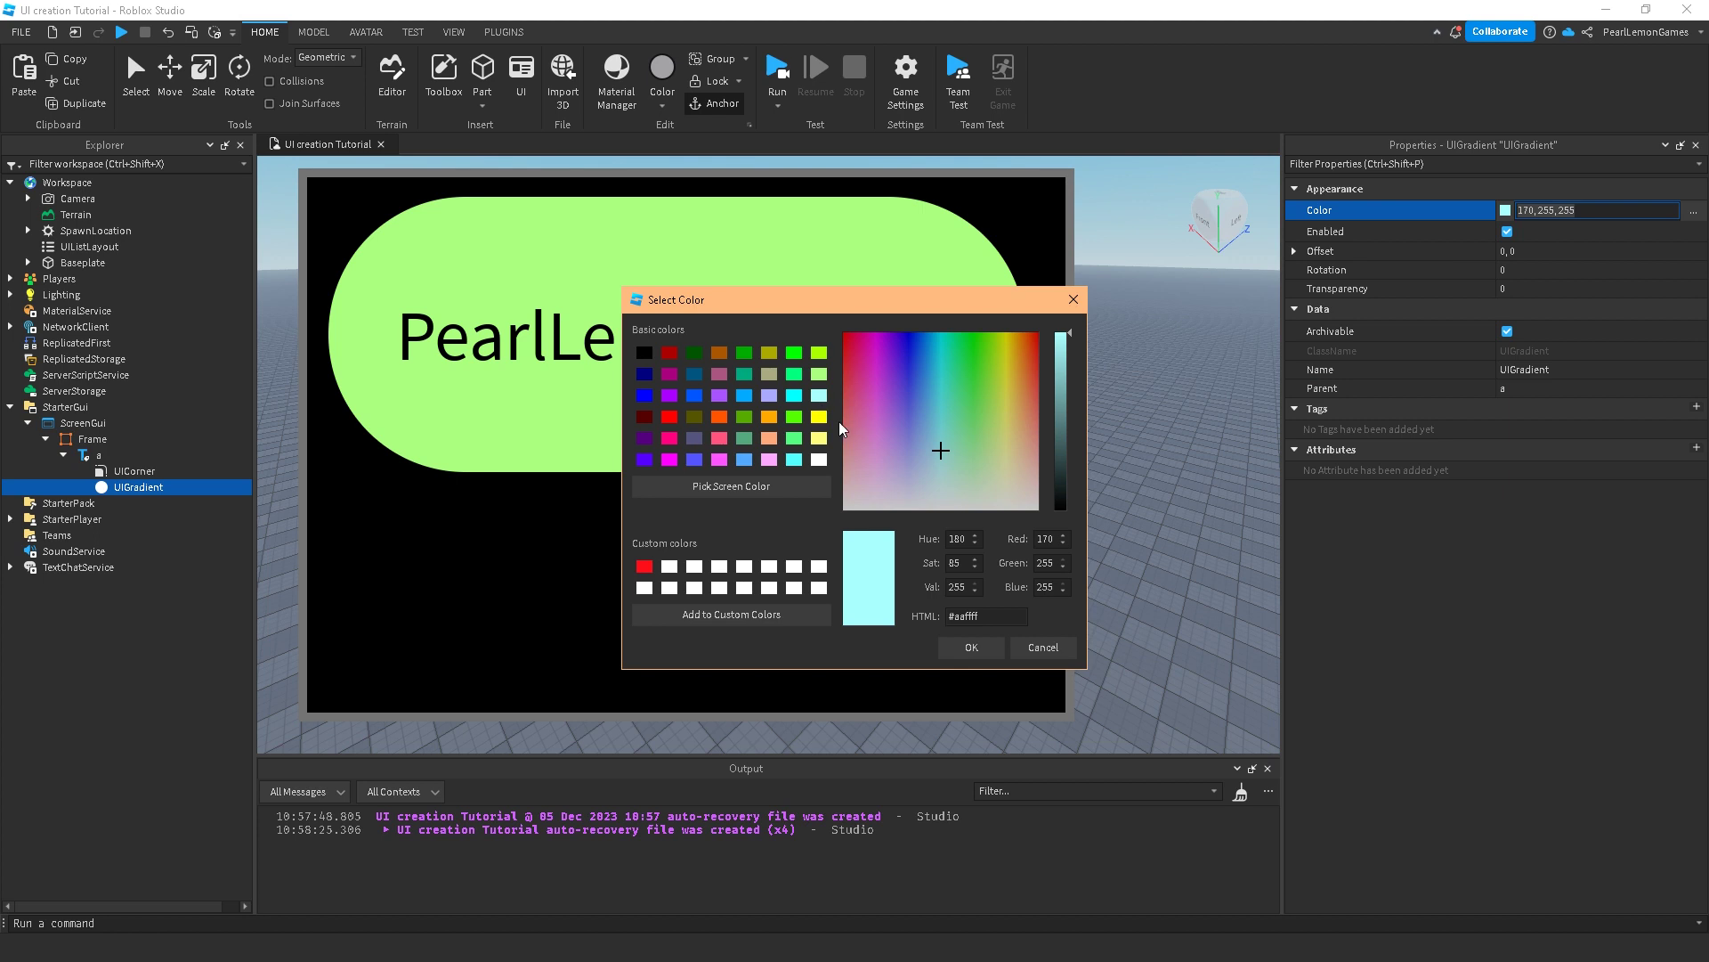
{"action": "left_click", "coordinate": [972, 645]}
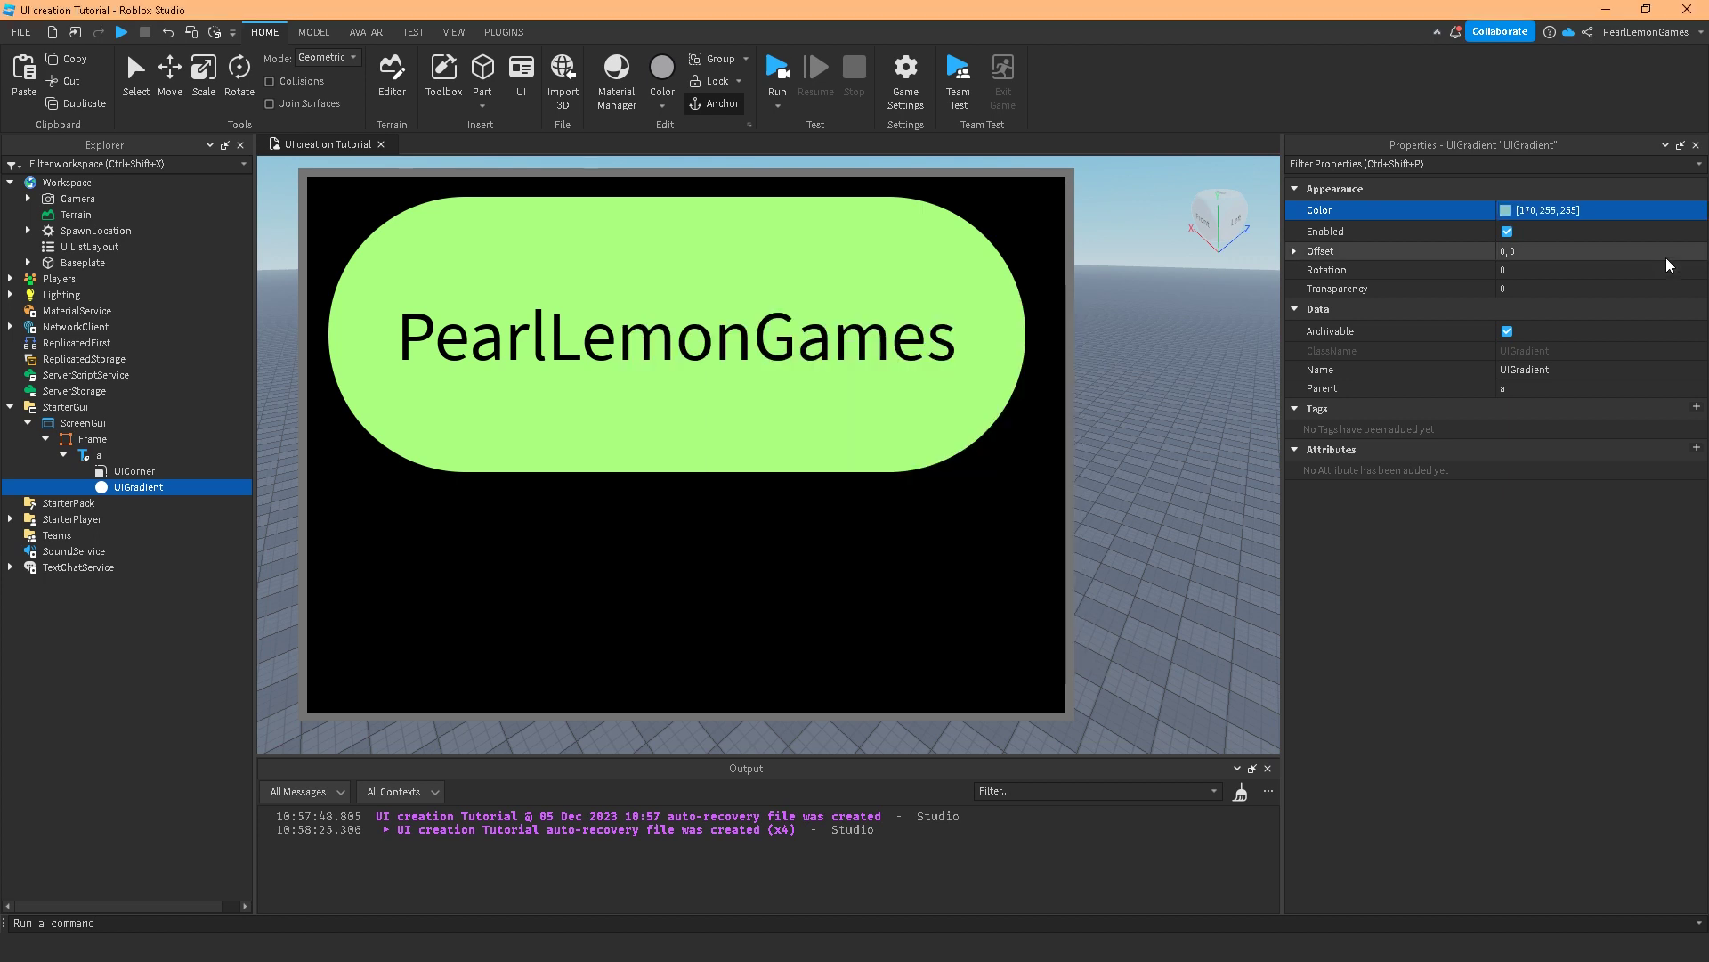
Change the UIGradient colour to pure yellow (255, 255, 0) and open its colour sequence editor
{"action": "left_click", "coordinate": [1672, 211]}
{"action": "left_click", "coordinate": [1504, 211]}
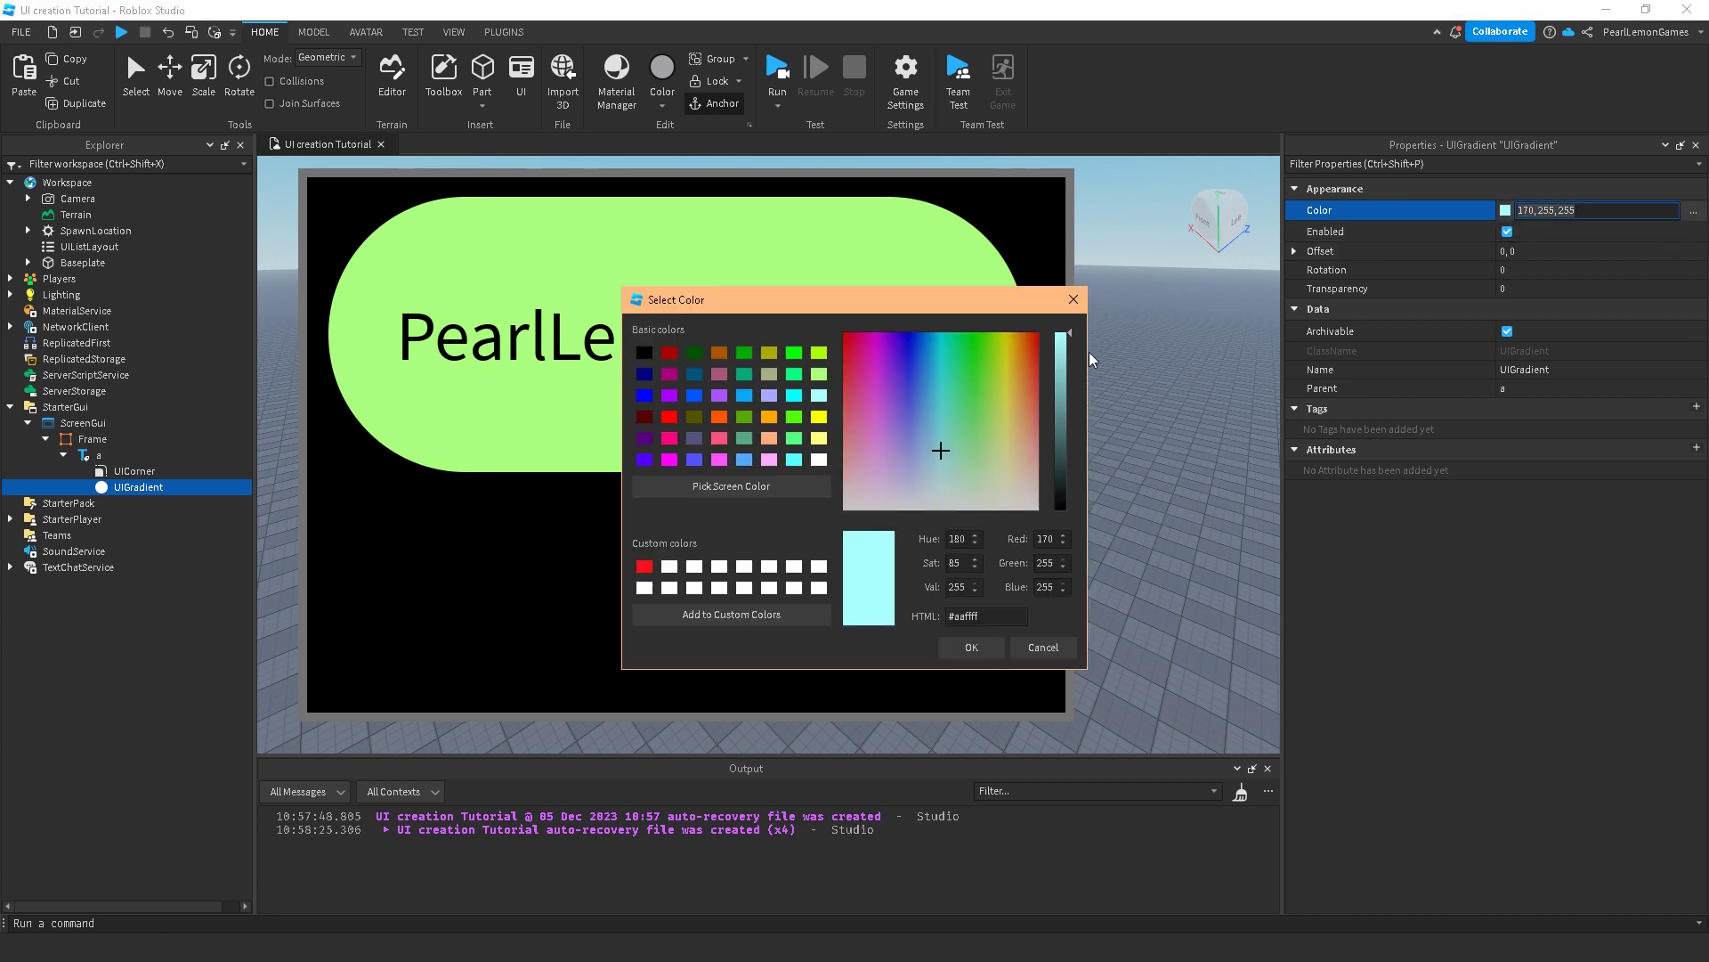
{"action": "left_click", "coordinate": [820, 438]}
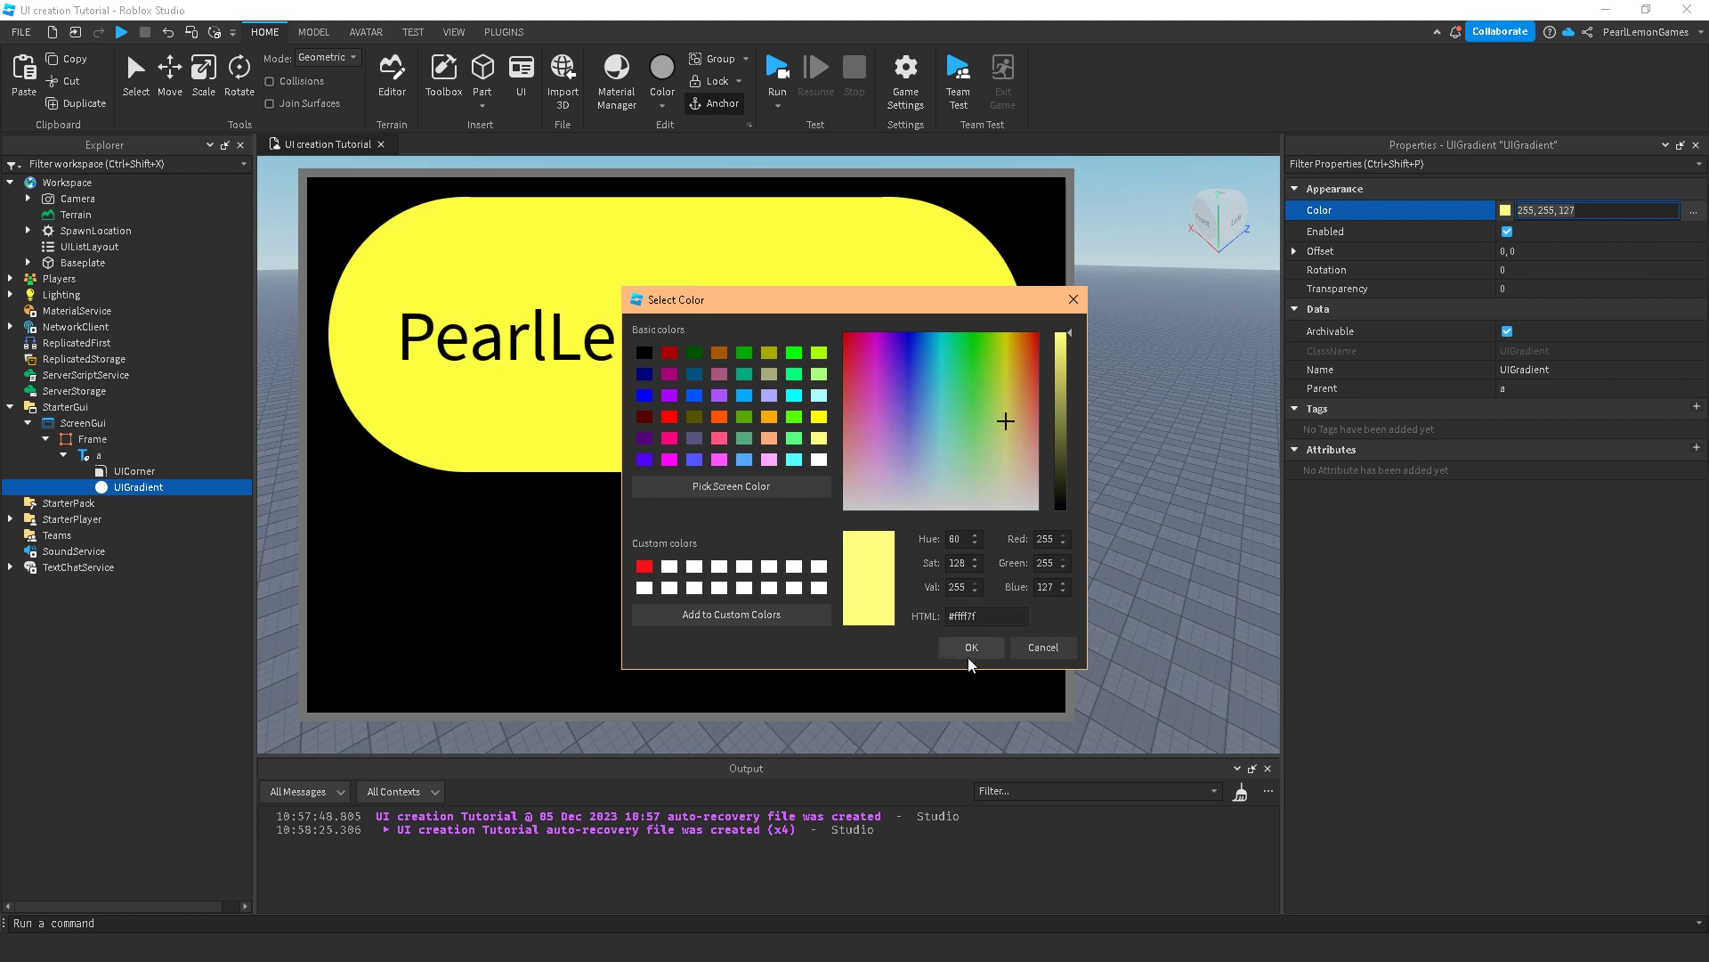
{"action": "left_click", "coordinate": [819, 419]}
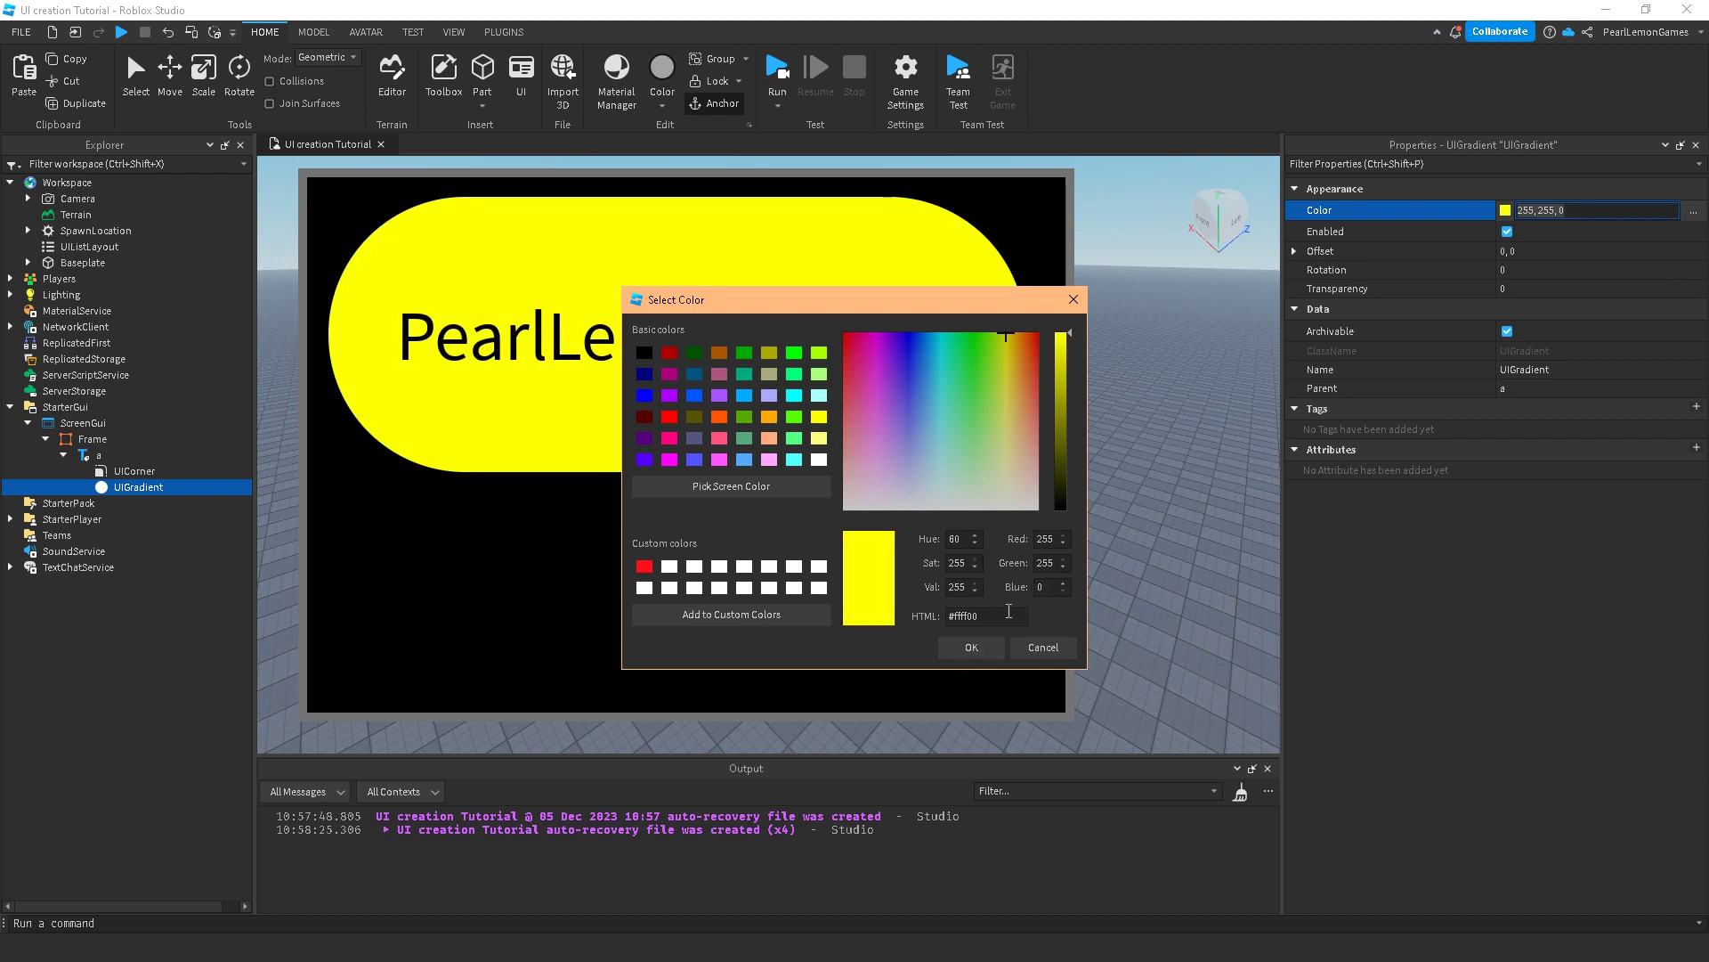
{"action": "left_click", "coordinate": [972, 648]}
{"action": "left_click", "coordinate": [1661, 212]}
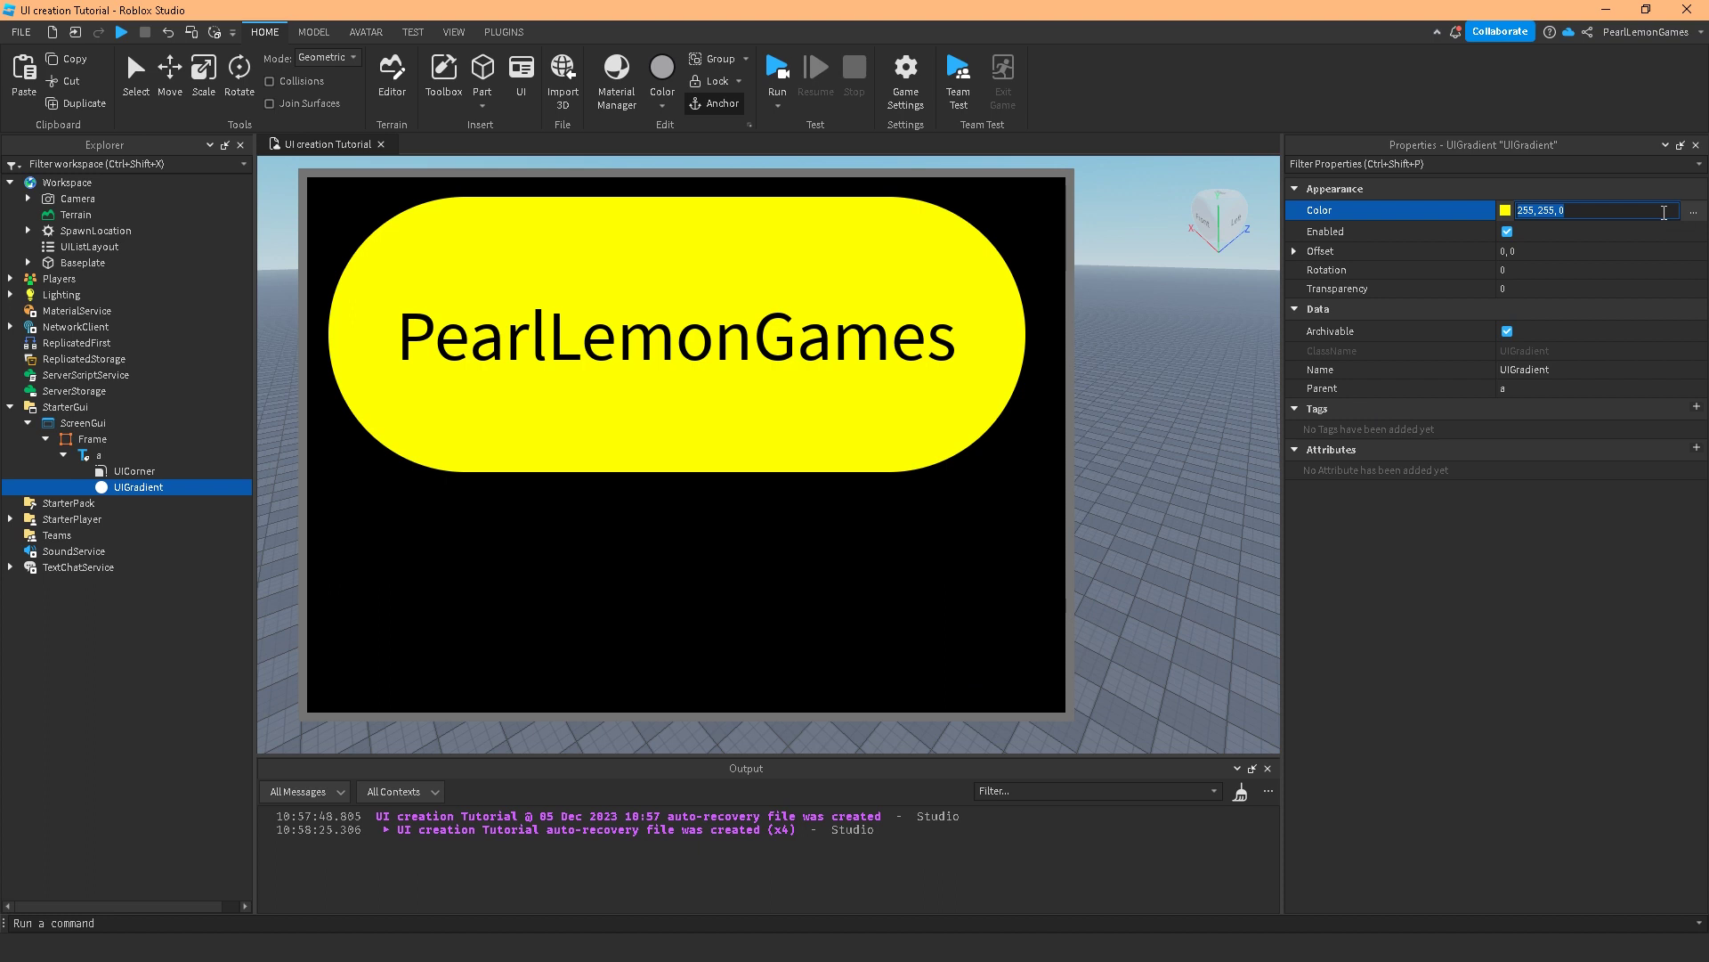
{"action": "left_click", "coordinate": [1697, 216]}
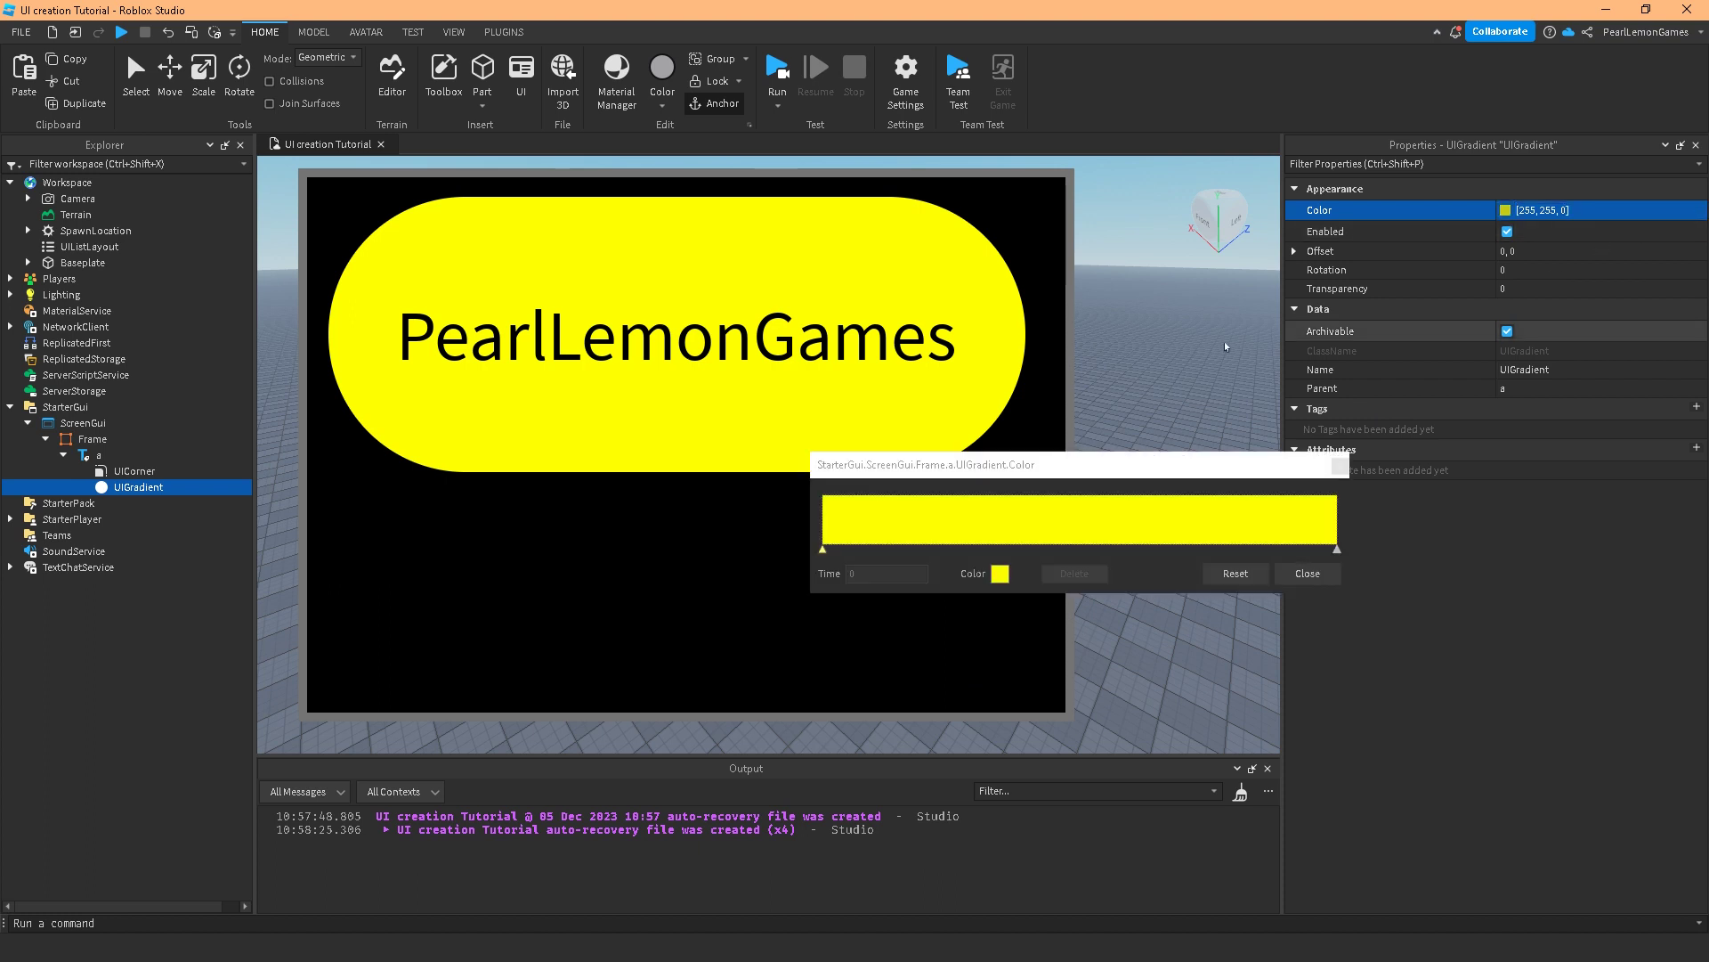
Add an orange (#ffaa00) gradient keypoint and drag it to about 0.481
{"action": "left_click", "coordinate": [887, 536]}
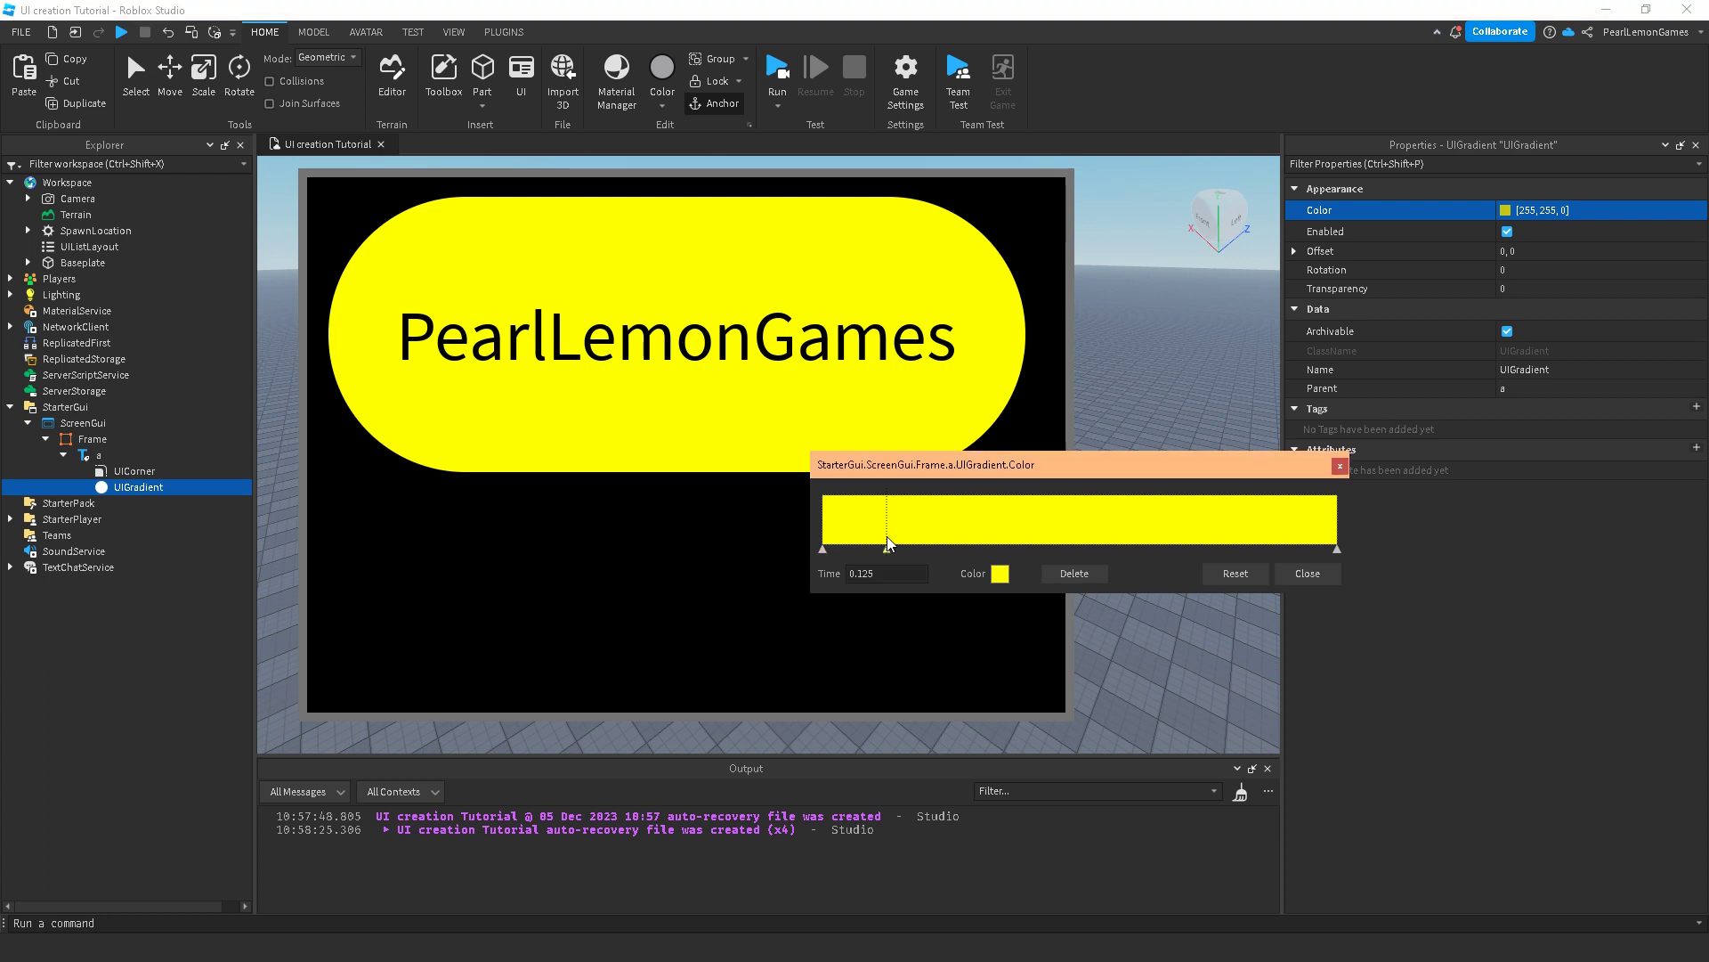
{"action": "left_click", "coordinate": [991, 573]}
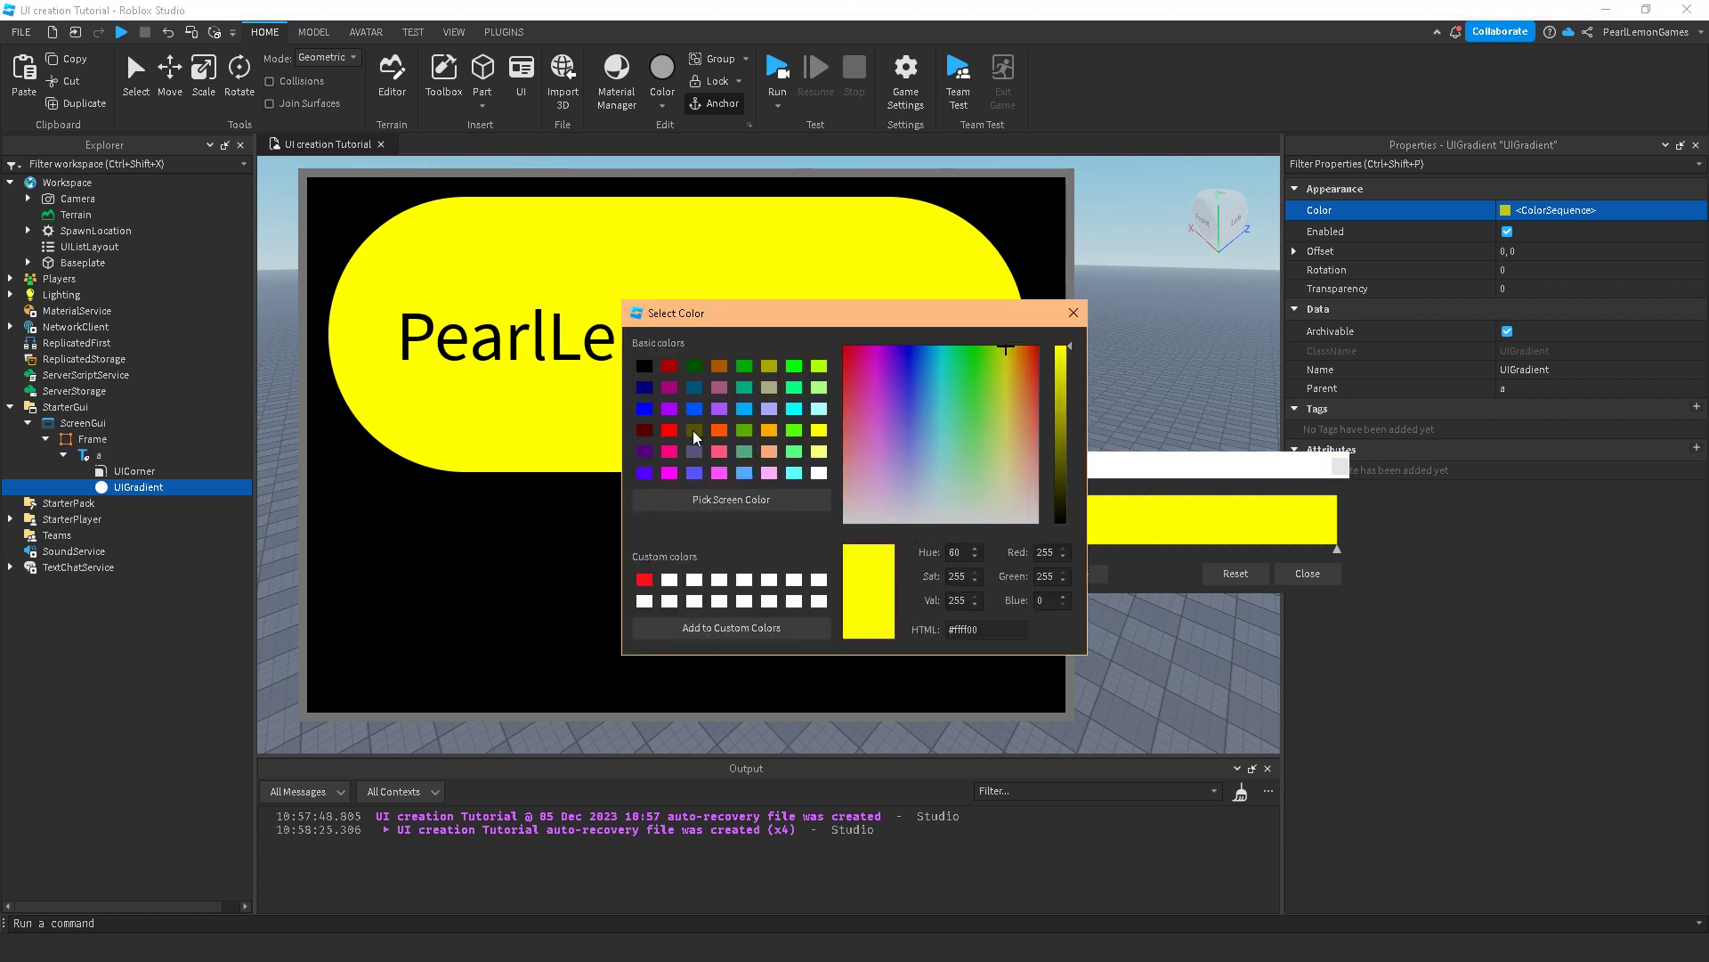
{"action": "left_click", "coordinate": [771, 431]}
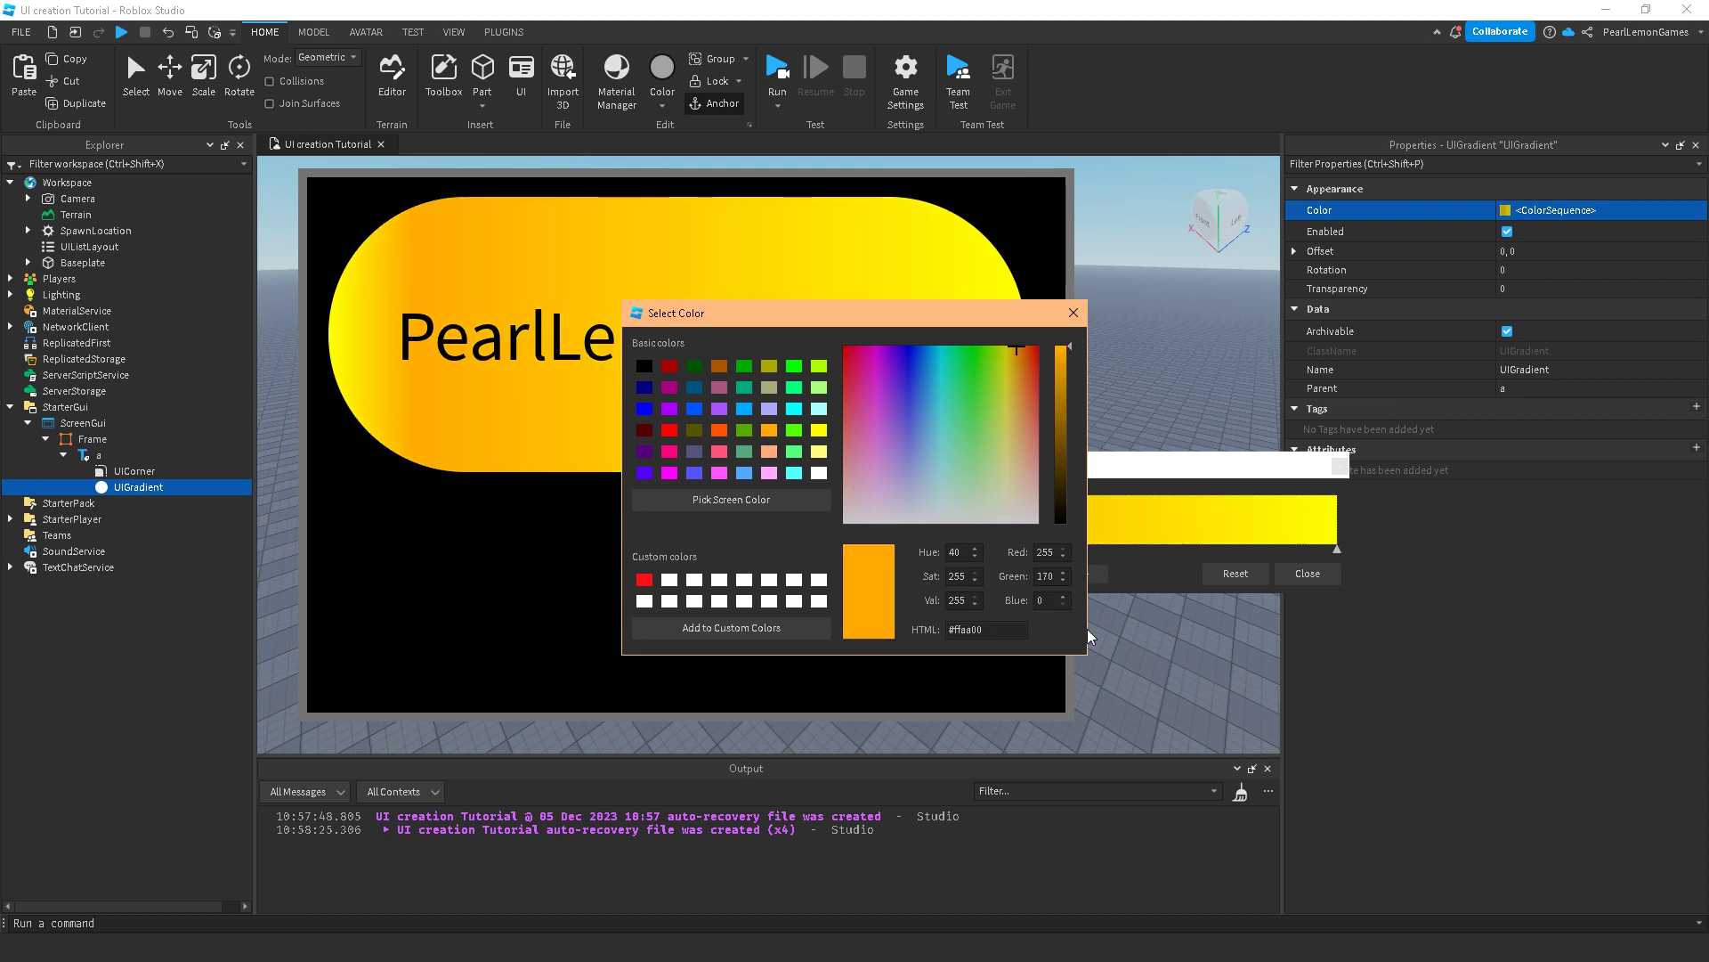
{"action": "left_click", "coordinate": [1074, 312]}
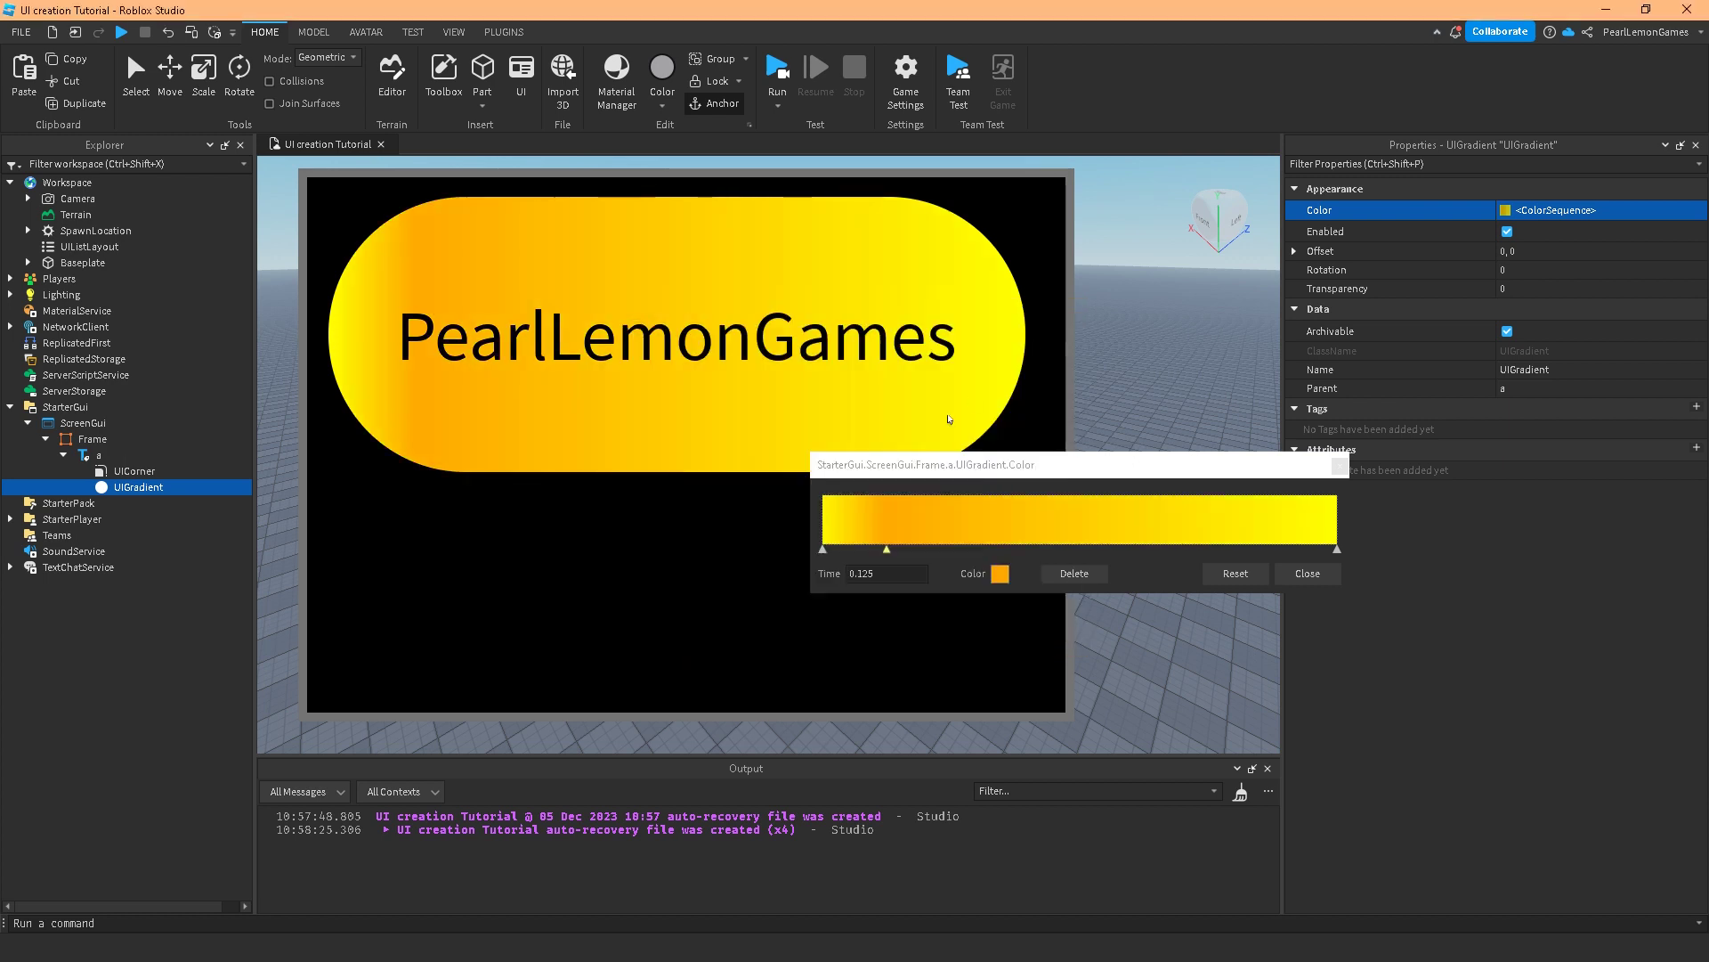
{"action": "mouse_move", "coordinate": [886, 550]}
{"action": "left_mouse_down"}
{"action": "mouse_move", "coordinate": [1230, 547]}
{"action": "mouse_move", "coordinate": [990, 543]}
{"action": "mouse_move", "coordinate": [1118, 550]}
{"action": "mouse_move", "coordinate": [1070, 550]}
{"action": "left_mouse_up"}
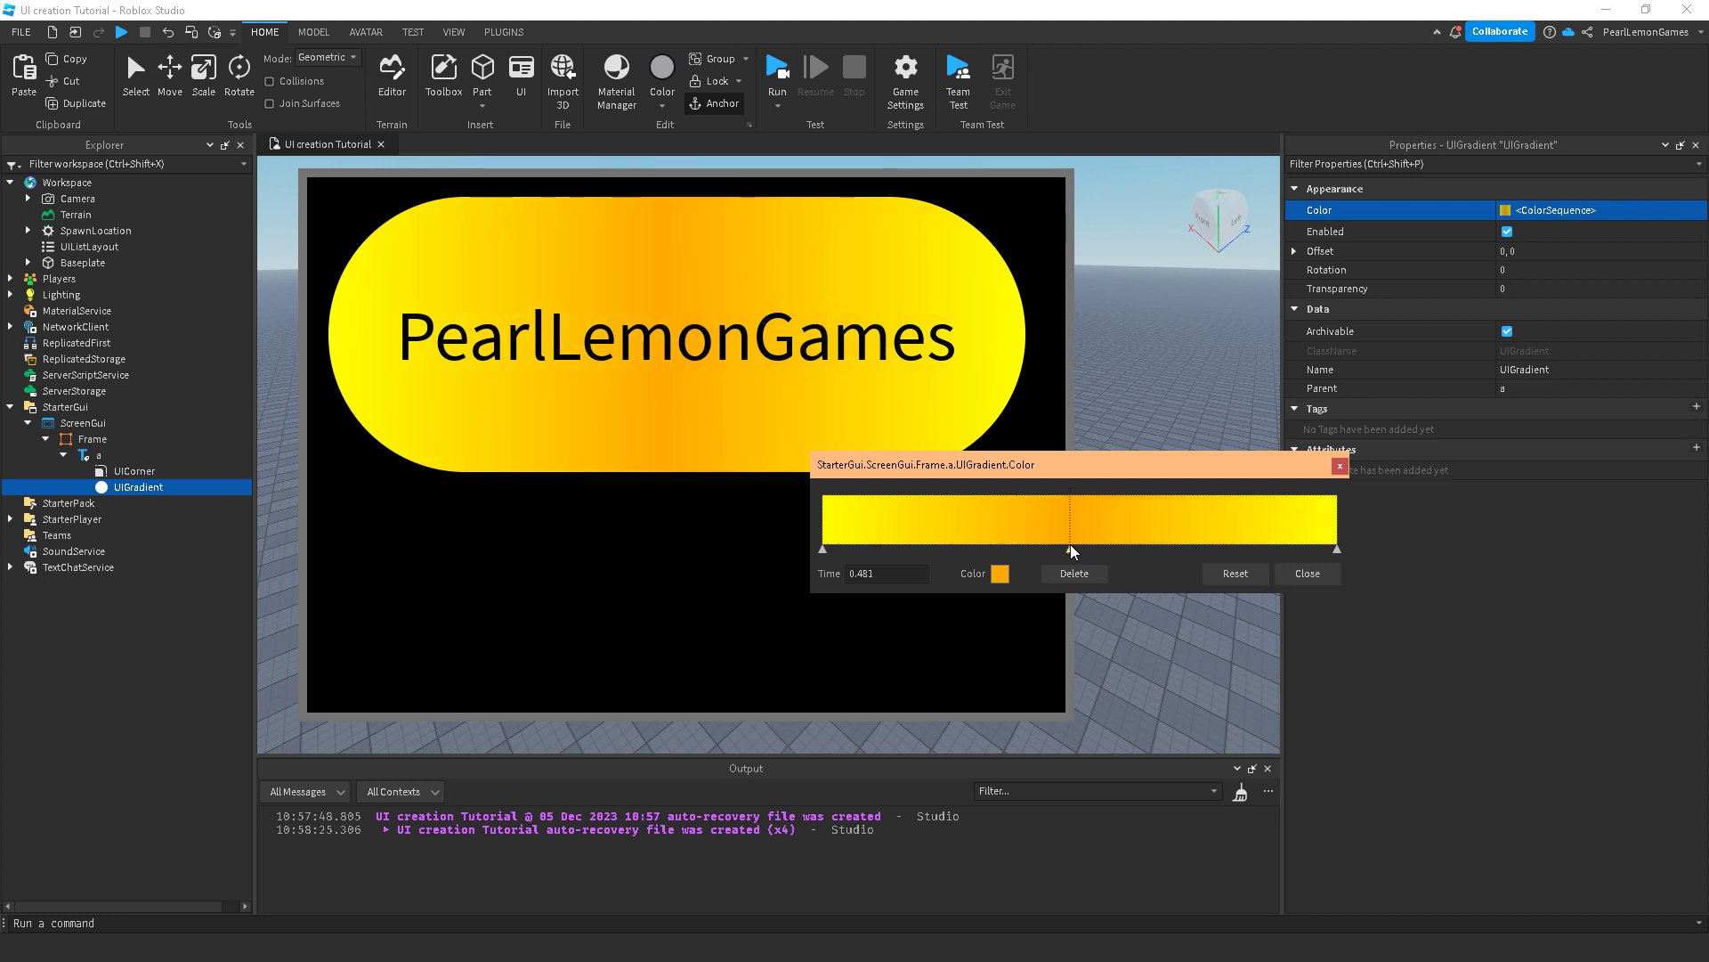
Add a chartreuse (170, 255, 0) keypoint at the gradient's left end, around 0.0823
{"action": "left_click", "coordinate": [860, 527]}
{"action": "left_click", "coordinate": [997, 574]}
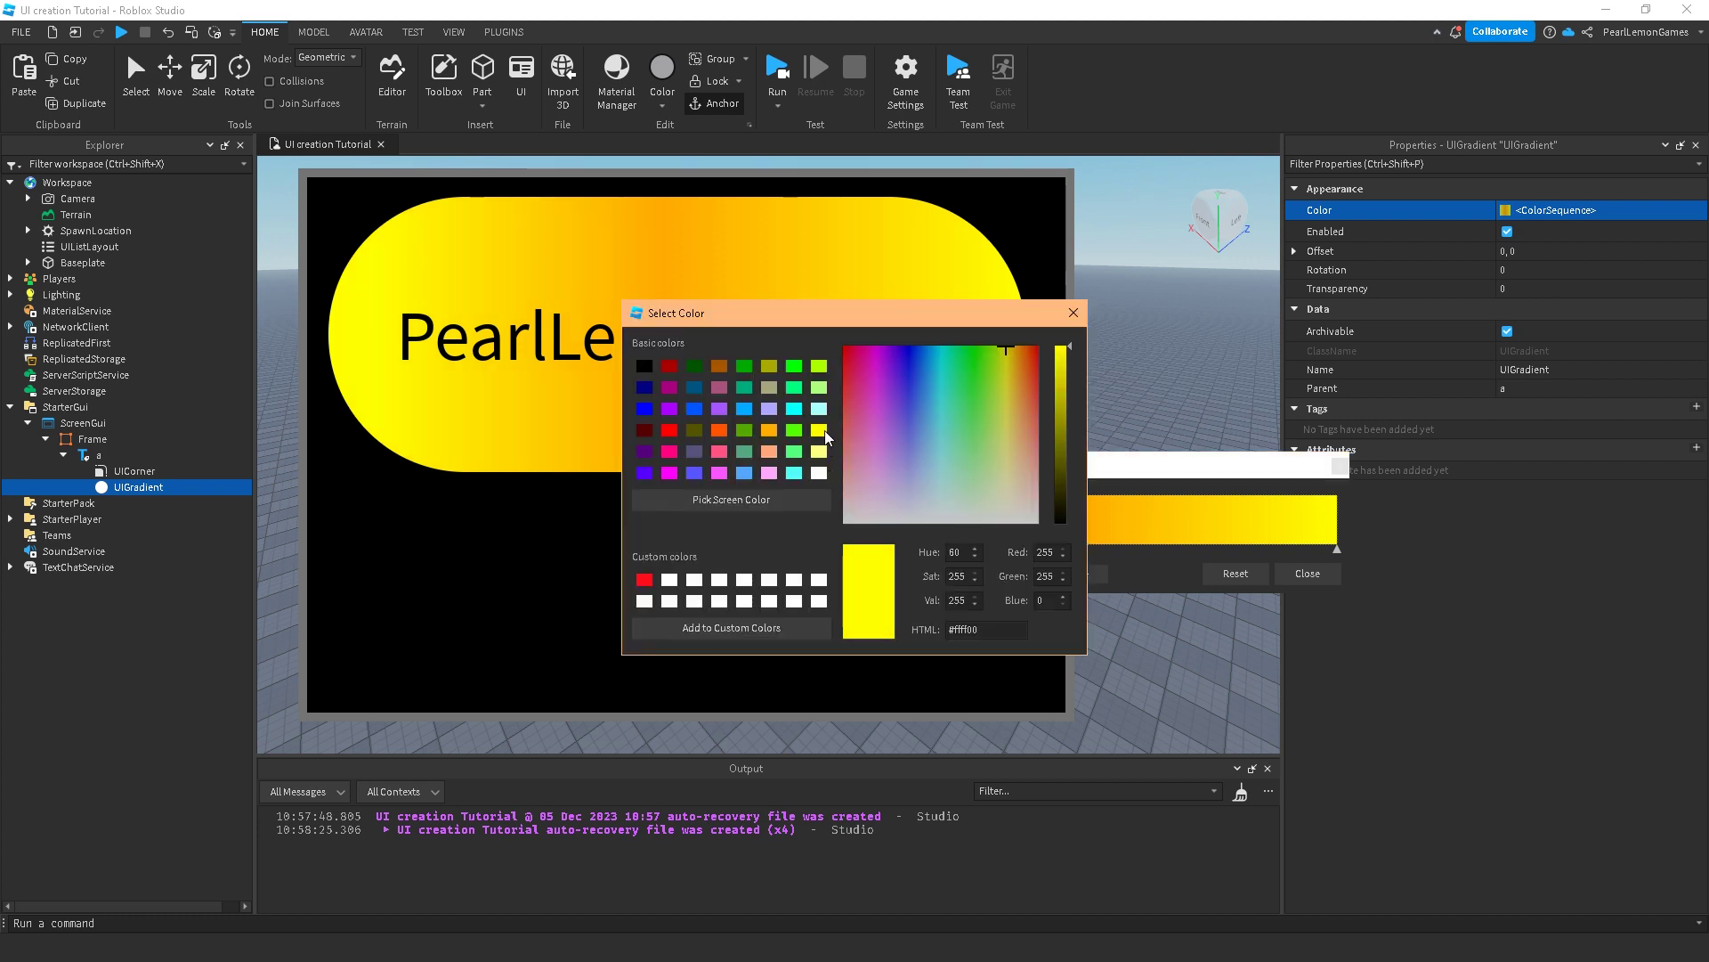
{"action": "mouse_move", "coordinate": [1065, 351]}
{"action": "left_mouse_down"}
{"action": "mouse_move", "coordinate": [1066, 456]}
{"action": "mouse_move", "coordinate": [1061, 378]}
{"action": "left_mouse_up"}
{"action": "left_click", "coordinate": [772, 426]}
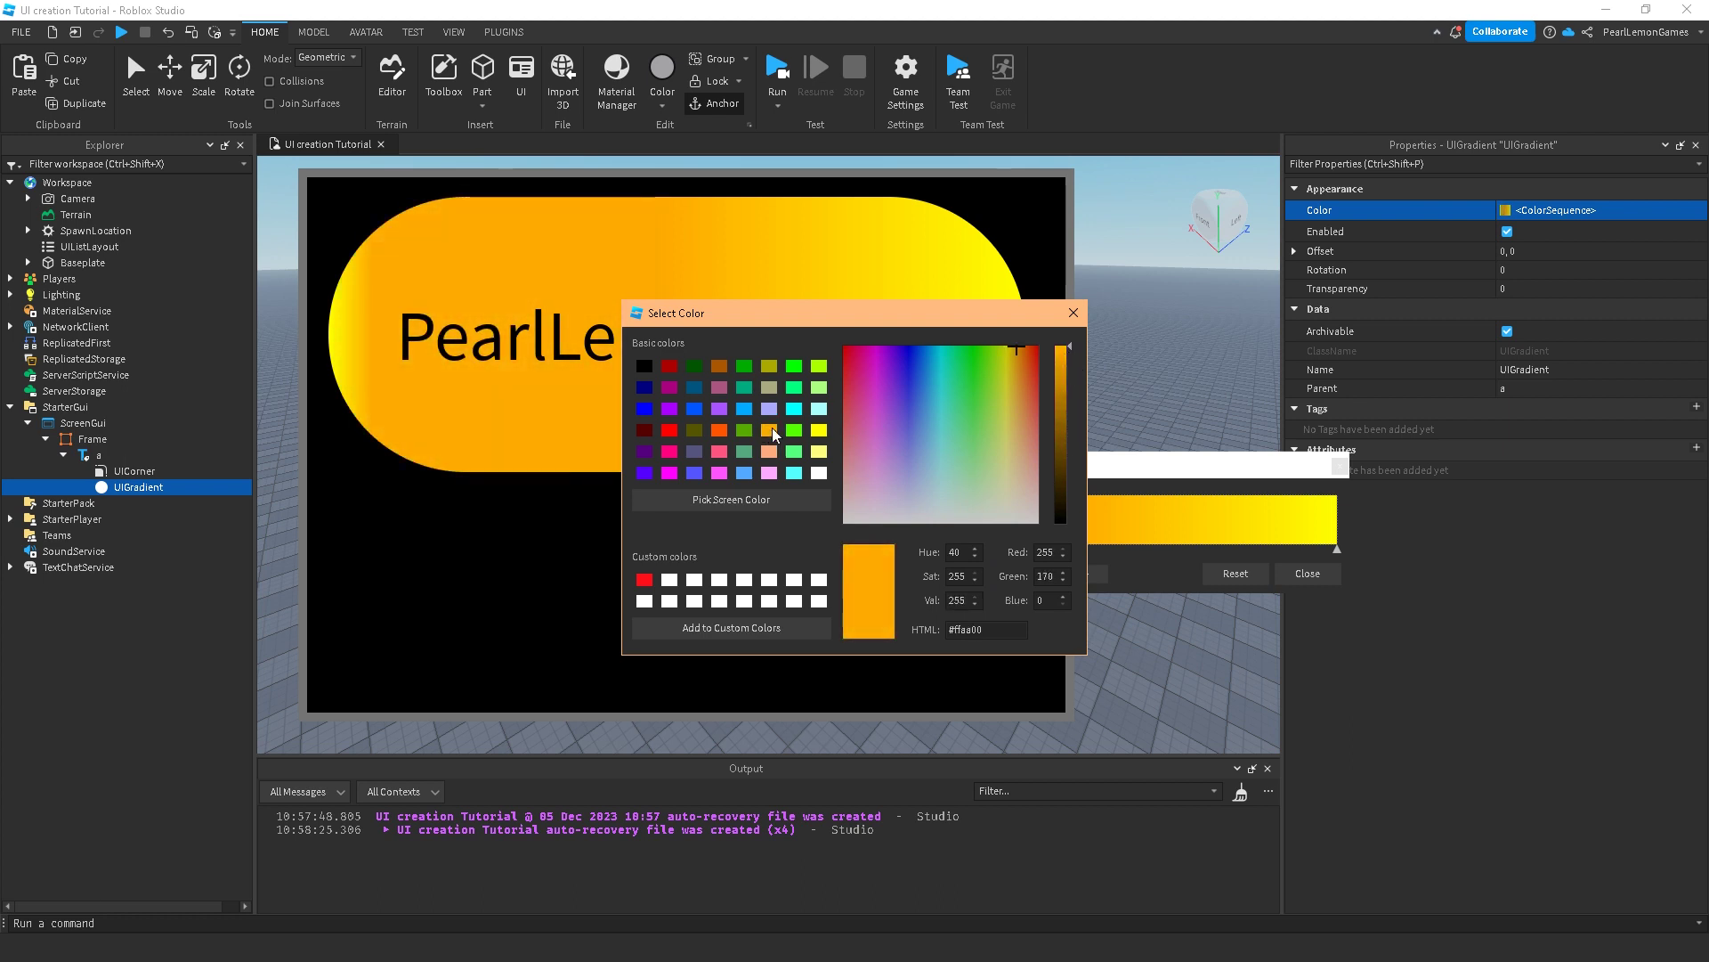
{"action": "left_click", "coordinate": [818, 369]}
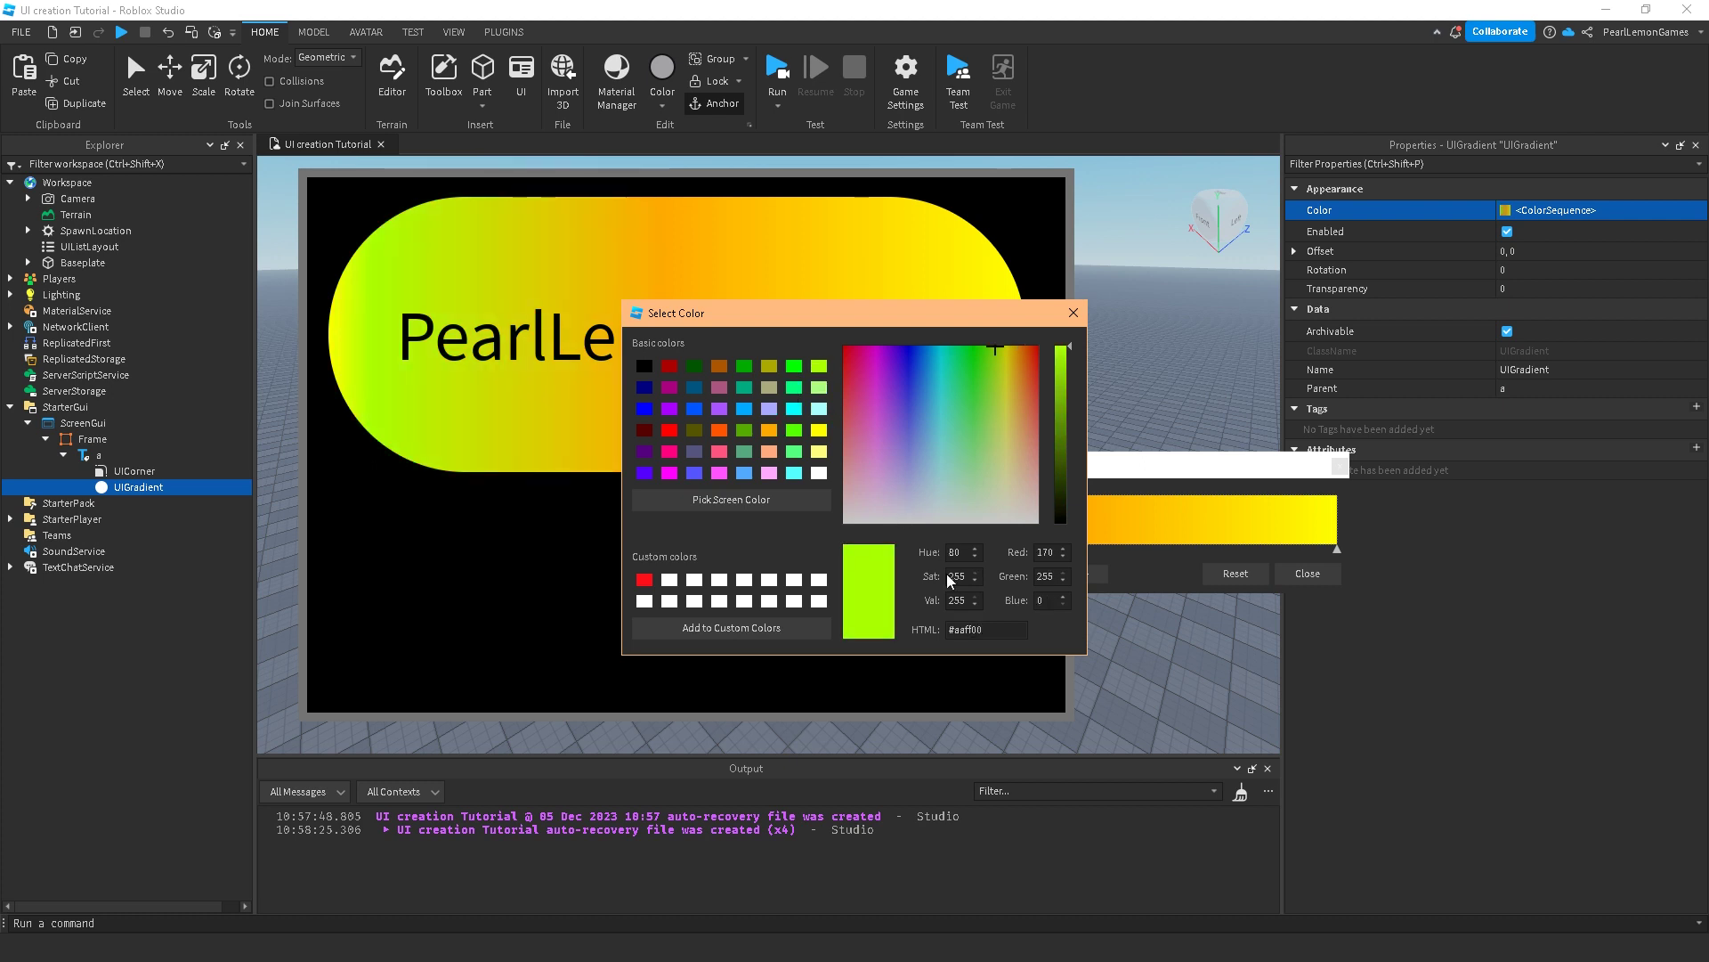
{"action": "left_click", "coordinate": [1073, 312]}
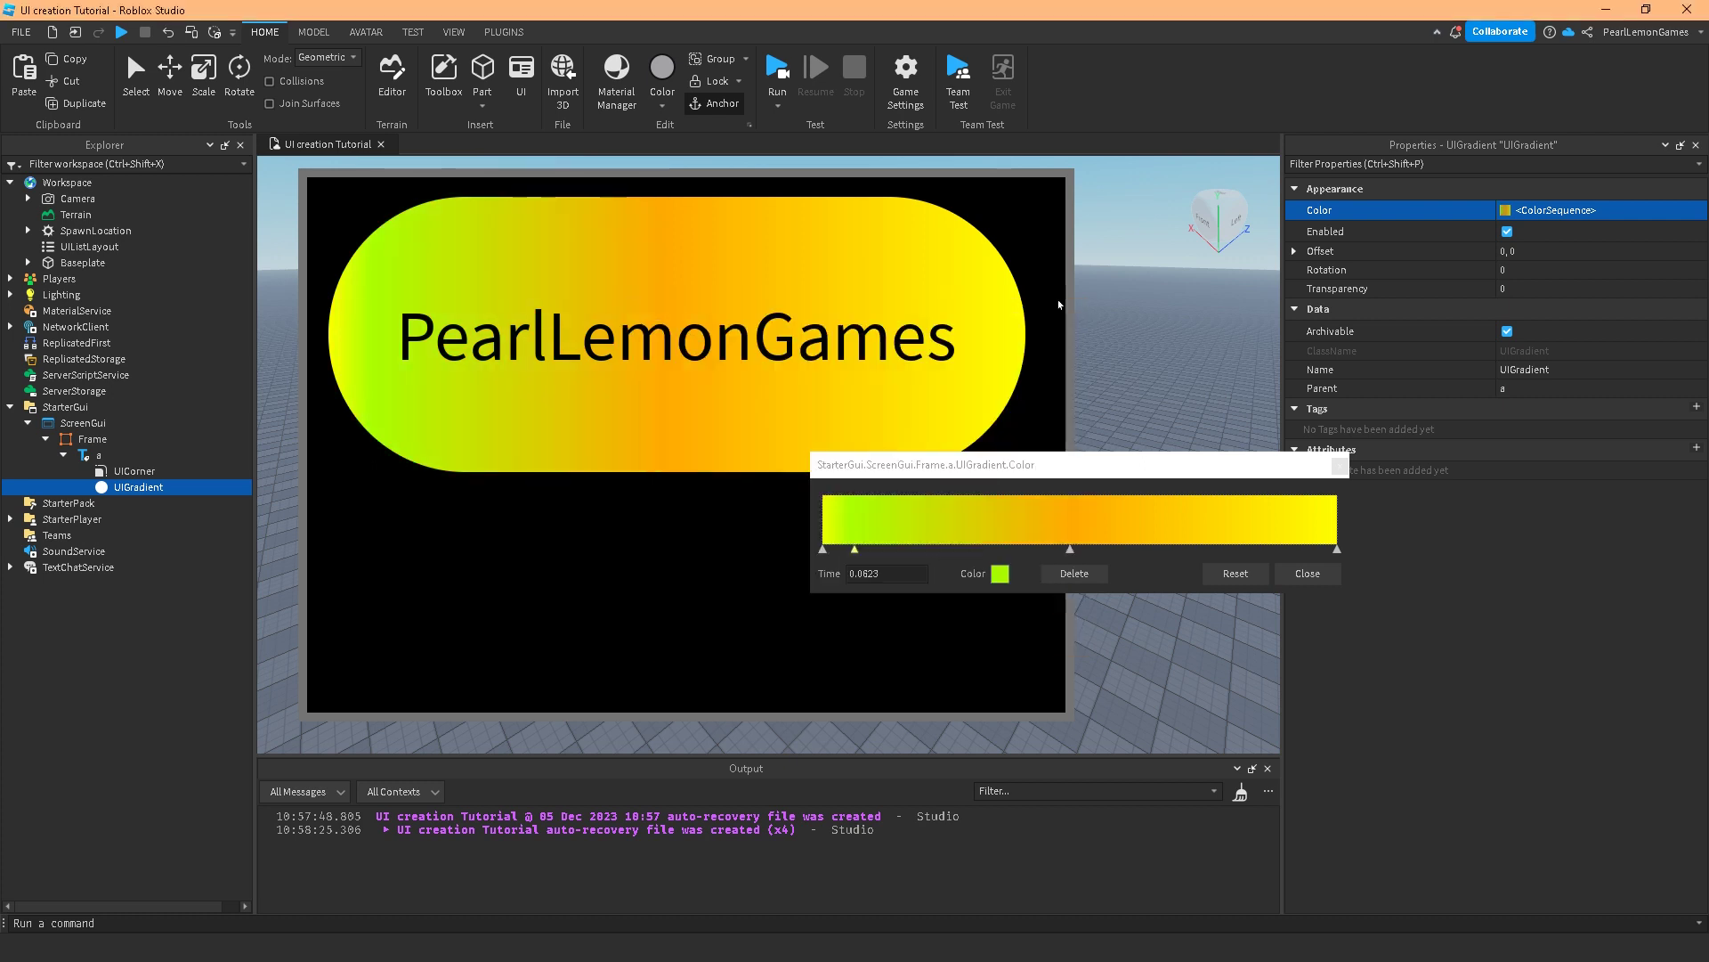
Undo the accidentally duplicated UIGradient
{"action": "left_click", "coordinate": [853, 547]}
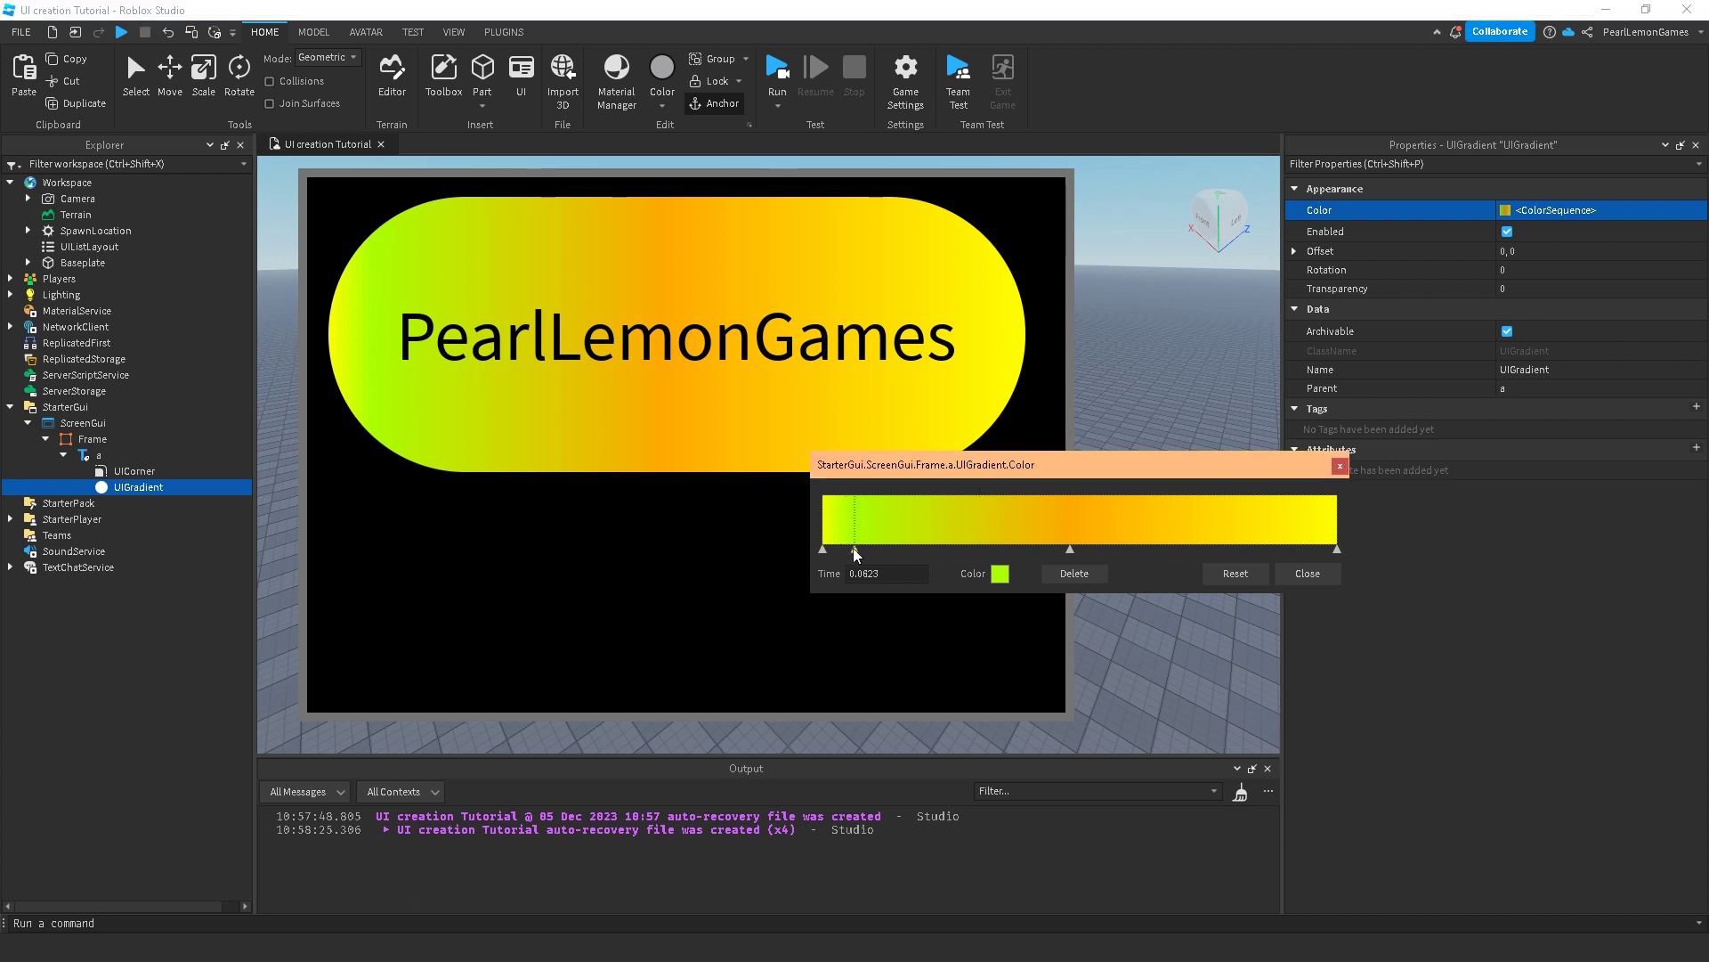
{"action": "key", "text": "ctrl+d"}
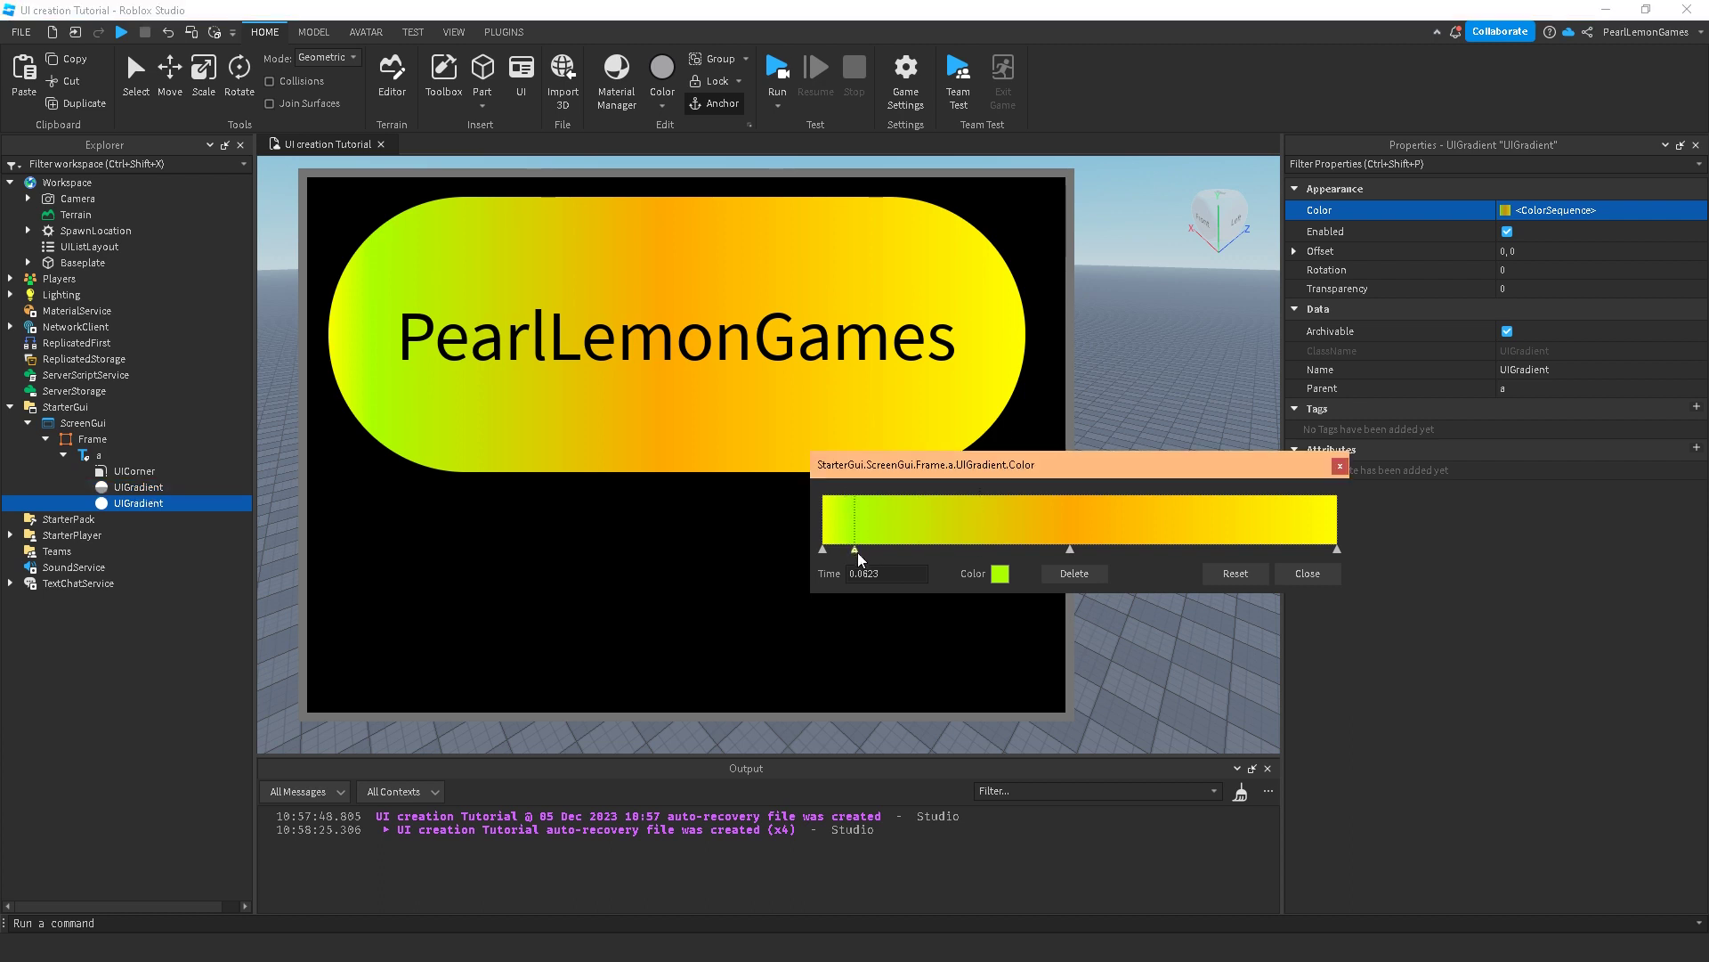
{"action": "key", "text": "ctrl+z"}
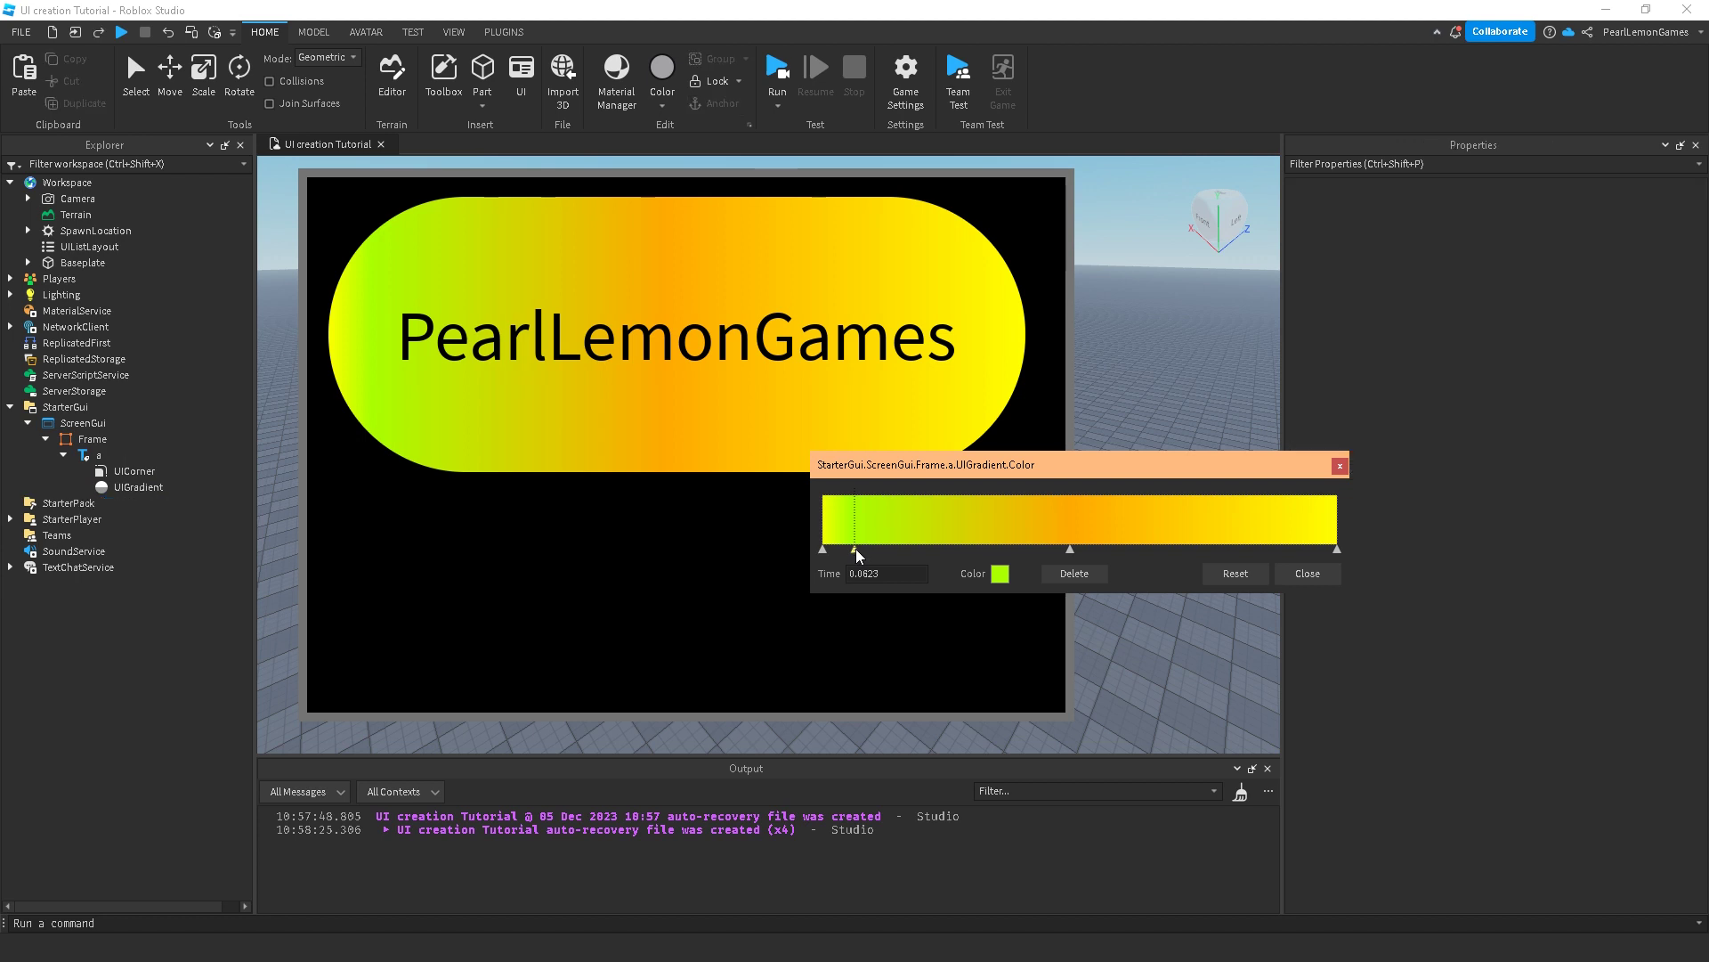
Add a bright green (#55ff00) keypoint at 0.182 and nudge the orange keypoint to 0.436
{"action": "left_click_drag", "start_coordinate": [857, 548], "coordinate": [1273, 554]}
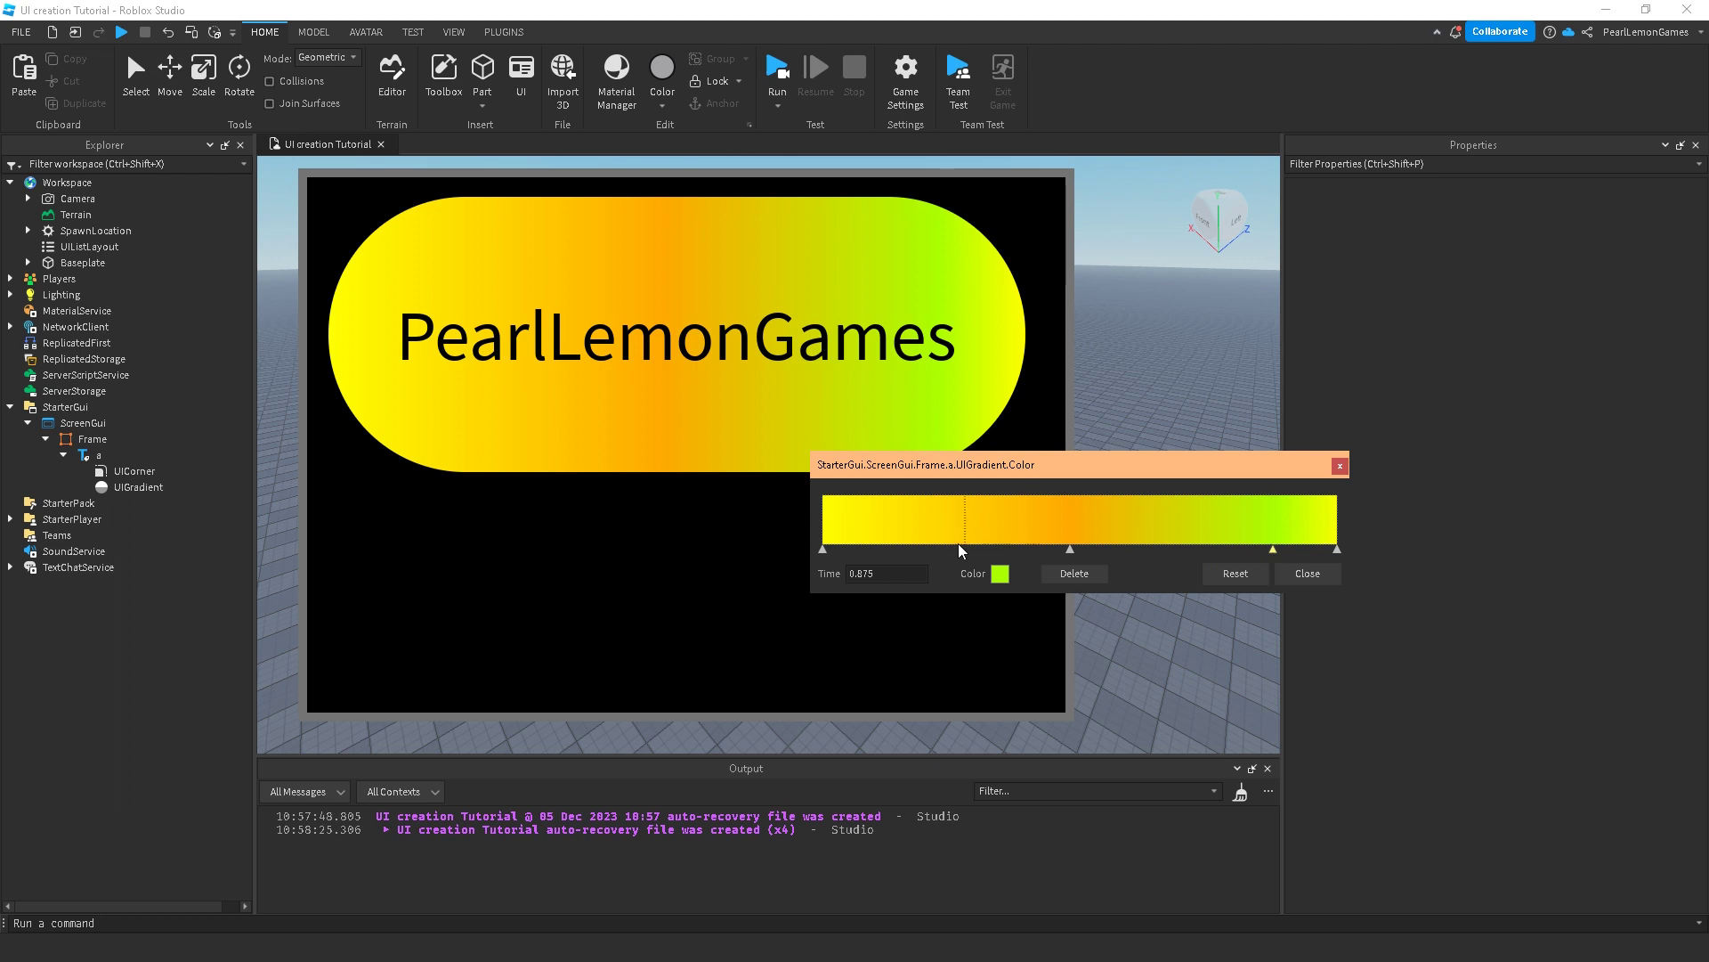
{"action": "left_click", "coordinate": [874, 536]}
{"action": "left_click", "coordinate": [998, 573]}
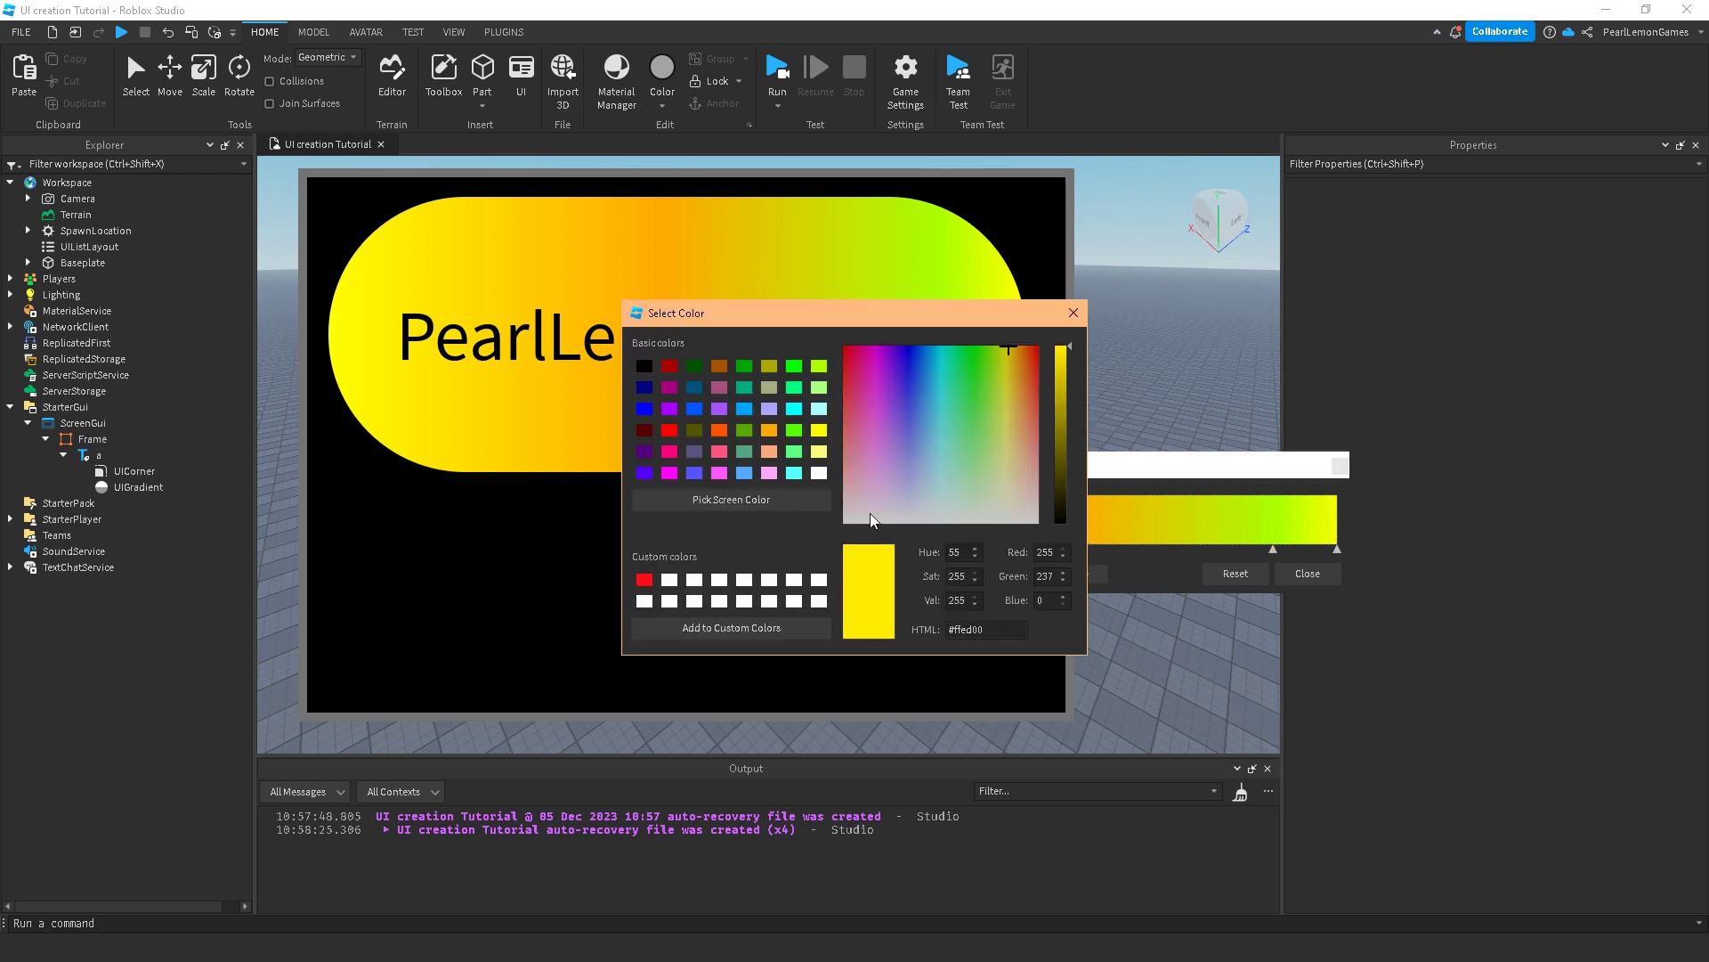
{"action": "left_click", "coordinate": [781, 451]}
{"action": "left_click", "coordinate": [789, 451]}
{"action": "left_click", "coordinate": [790, 428]}
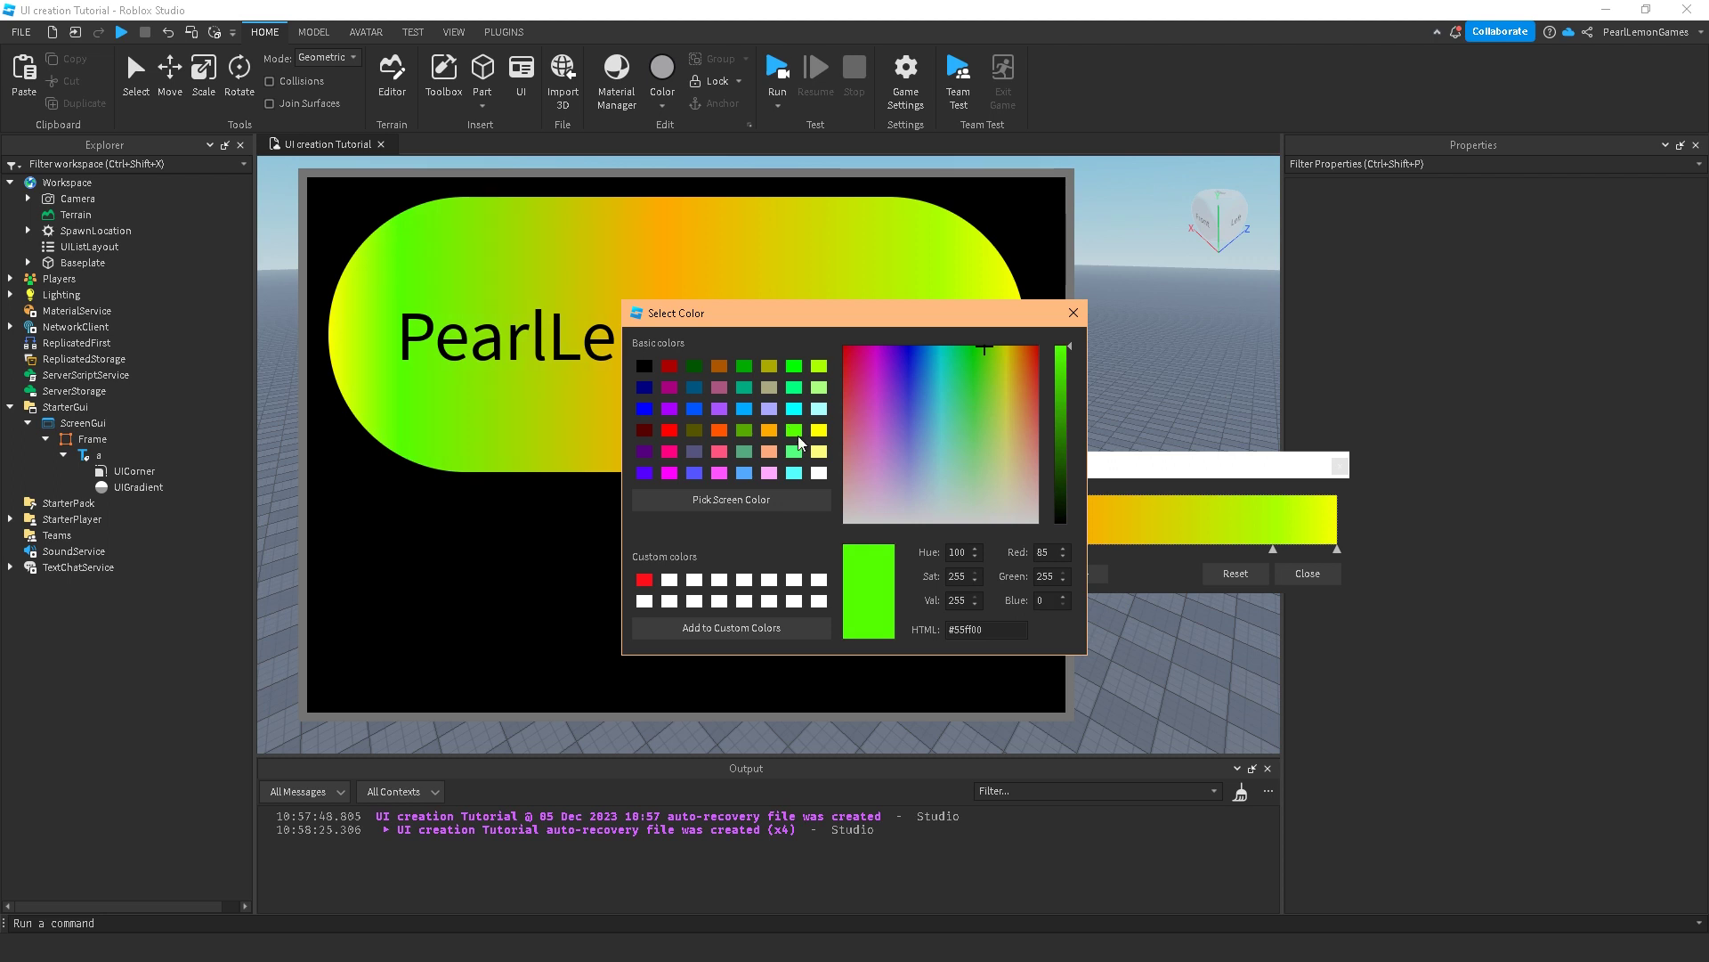
{"action": "left_click", "coordinate": [1073, 312]}
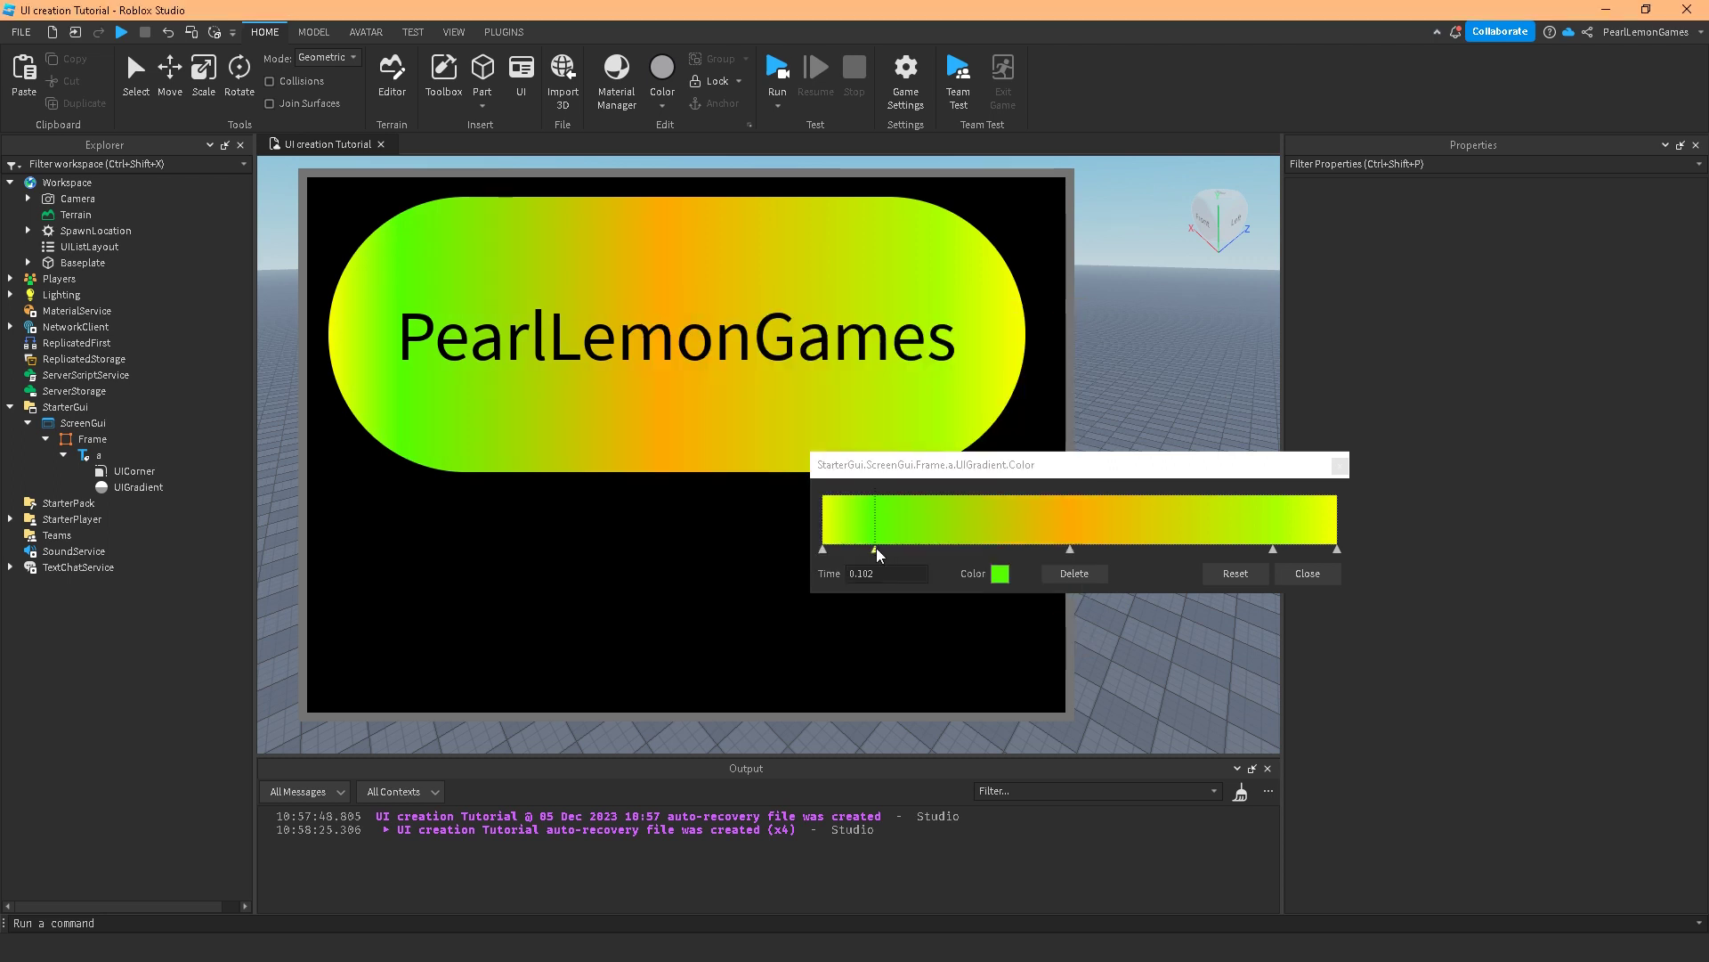
{"action": "left_click_drag", "start_coordinate": [876, 547], "coordinate": [917, 548]}
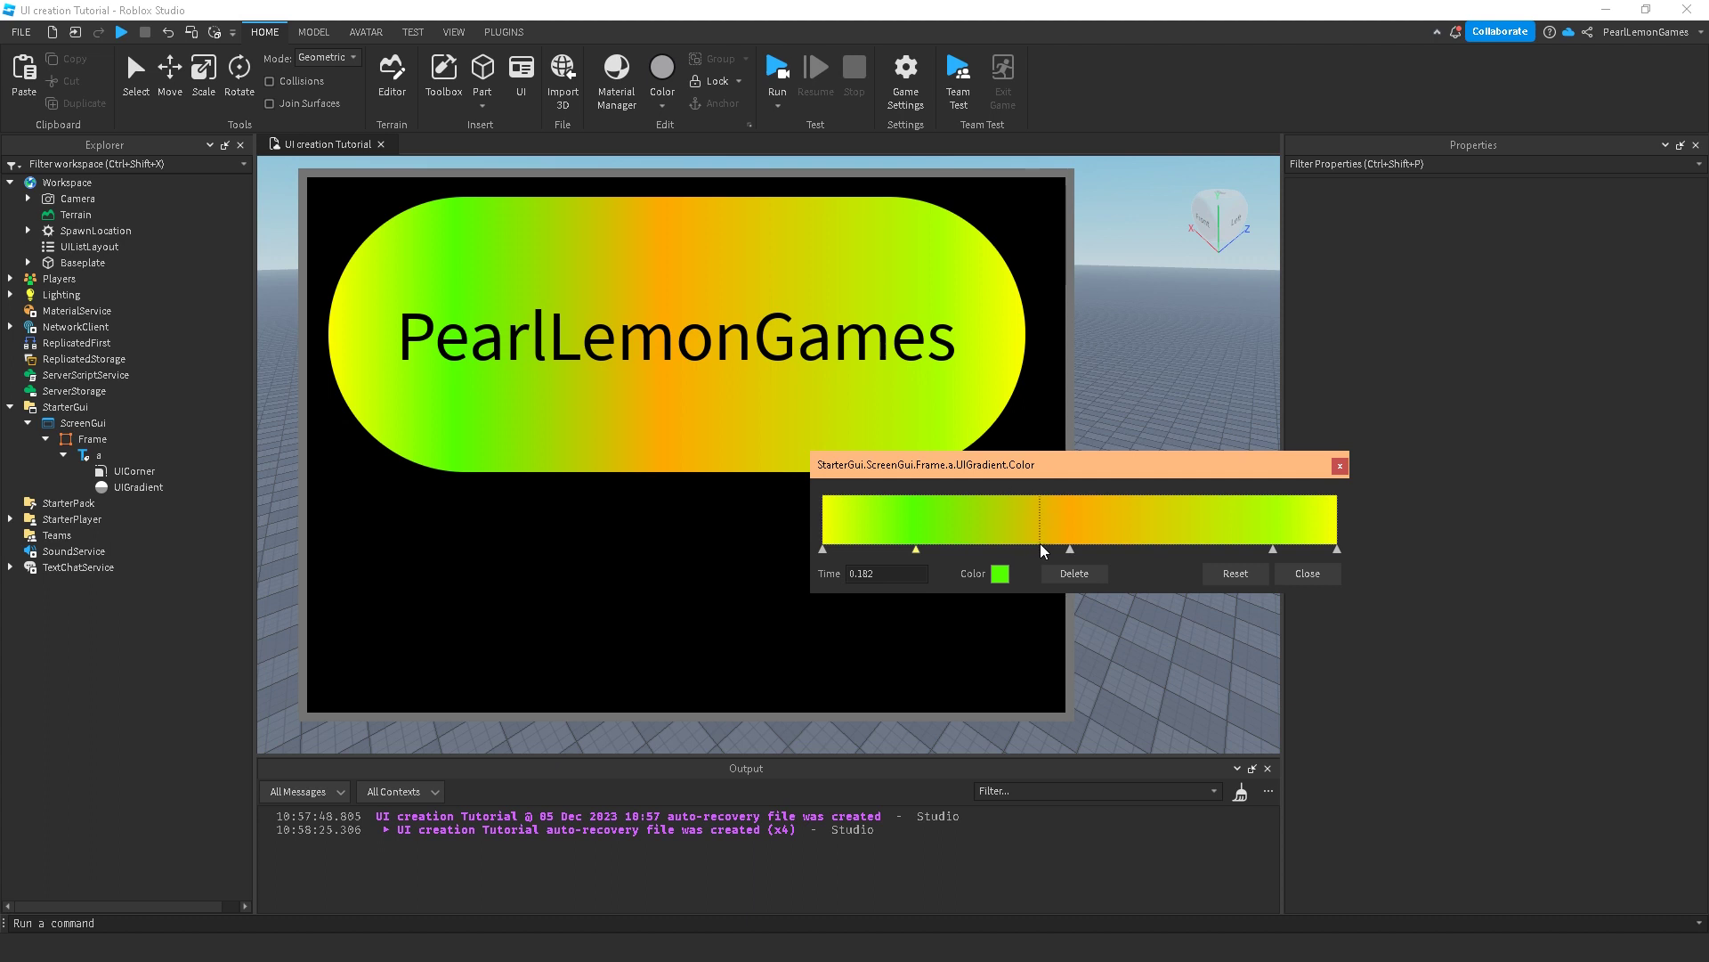
{"action": "left_click_drag", "start_coordinate": [1051, 550], "coordinate": [1038, 550]}
Close the gradient editor and set TextLabel a's TextColor3 to white (255, 255, 255)
{"action": "left_click", "coordinate": [1308, 573]}
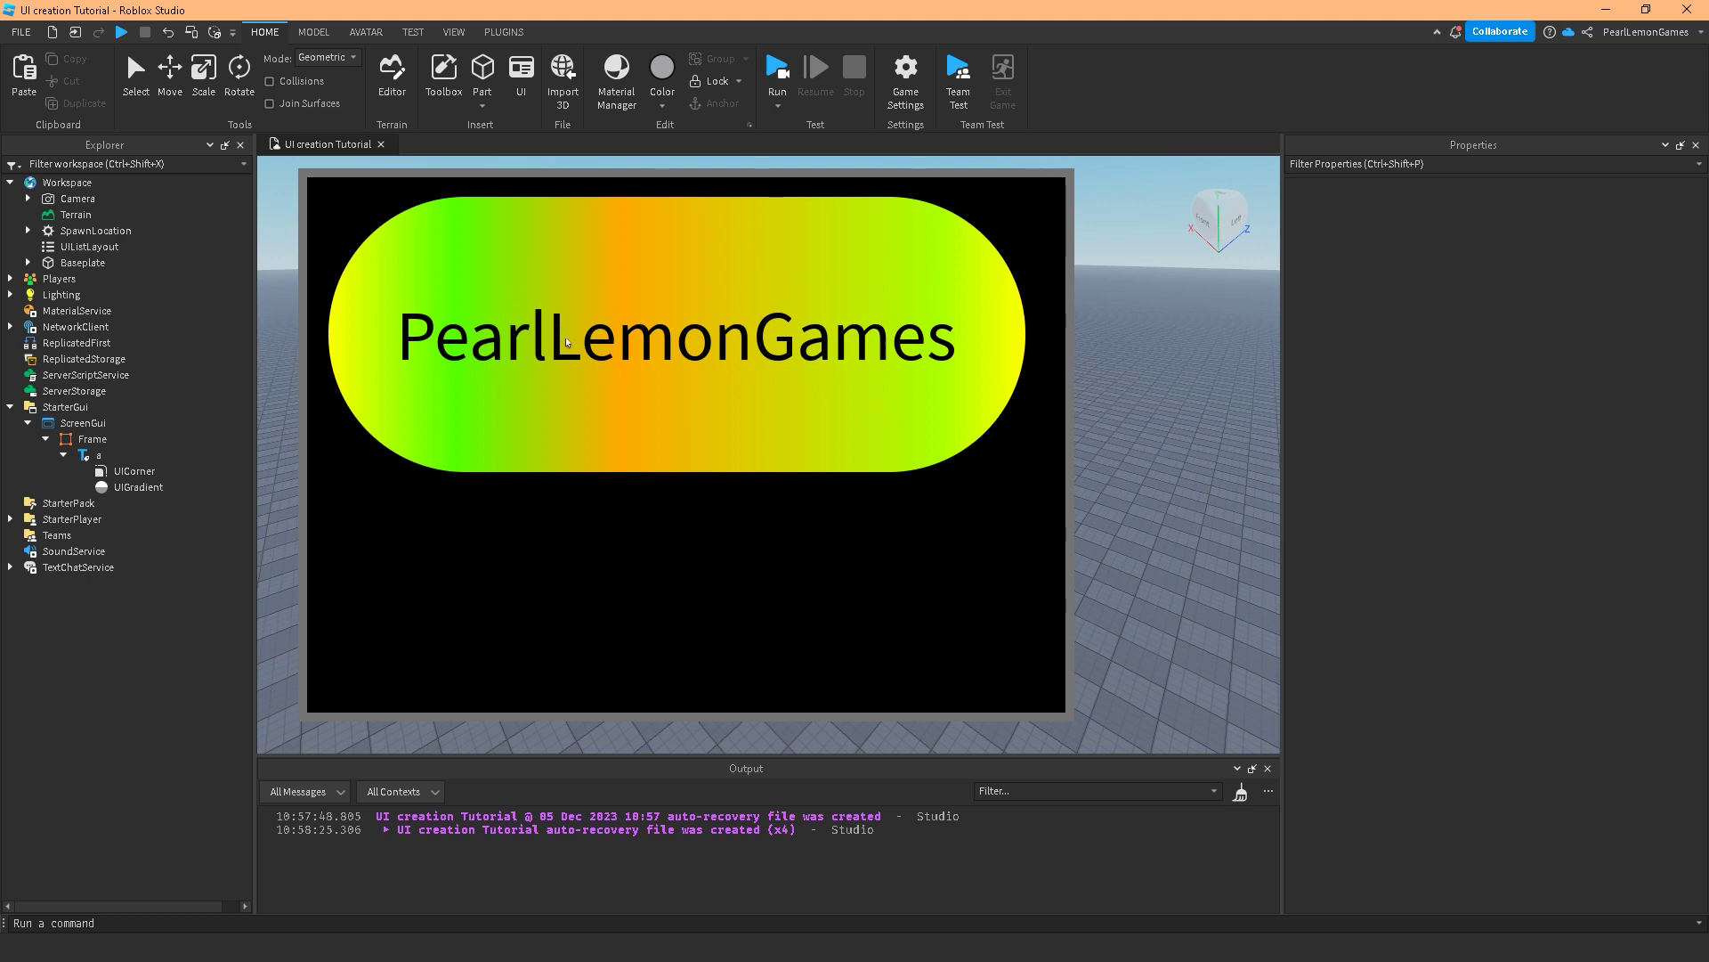
{"action": "left_click", "coordinate": [83, 456]}
{"action": "scroll", "coordinate": [1487, 471], "scroll_direction": "down", "scroll_amount": 10}
{"action": "scroll", "coordinate": [1487, 472], "scroll_direction": "down", "scroll_amount": 3}
{"action": "left_click", "coordinate": [1499, 604]}
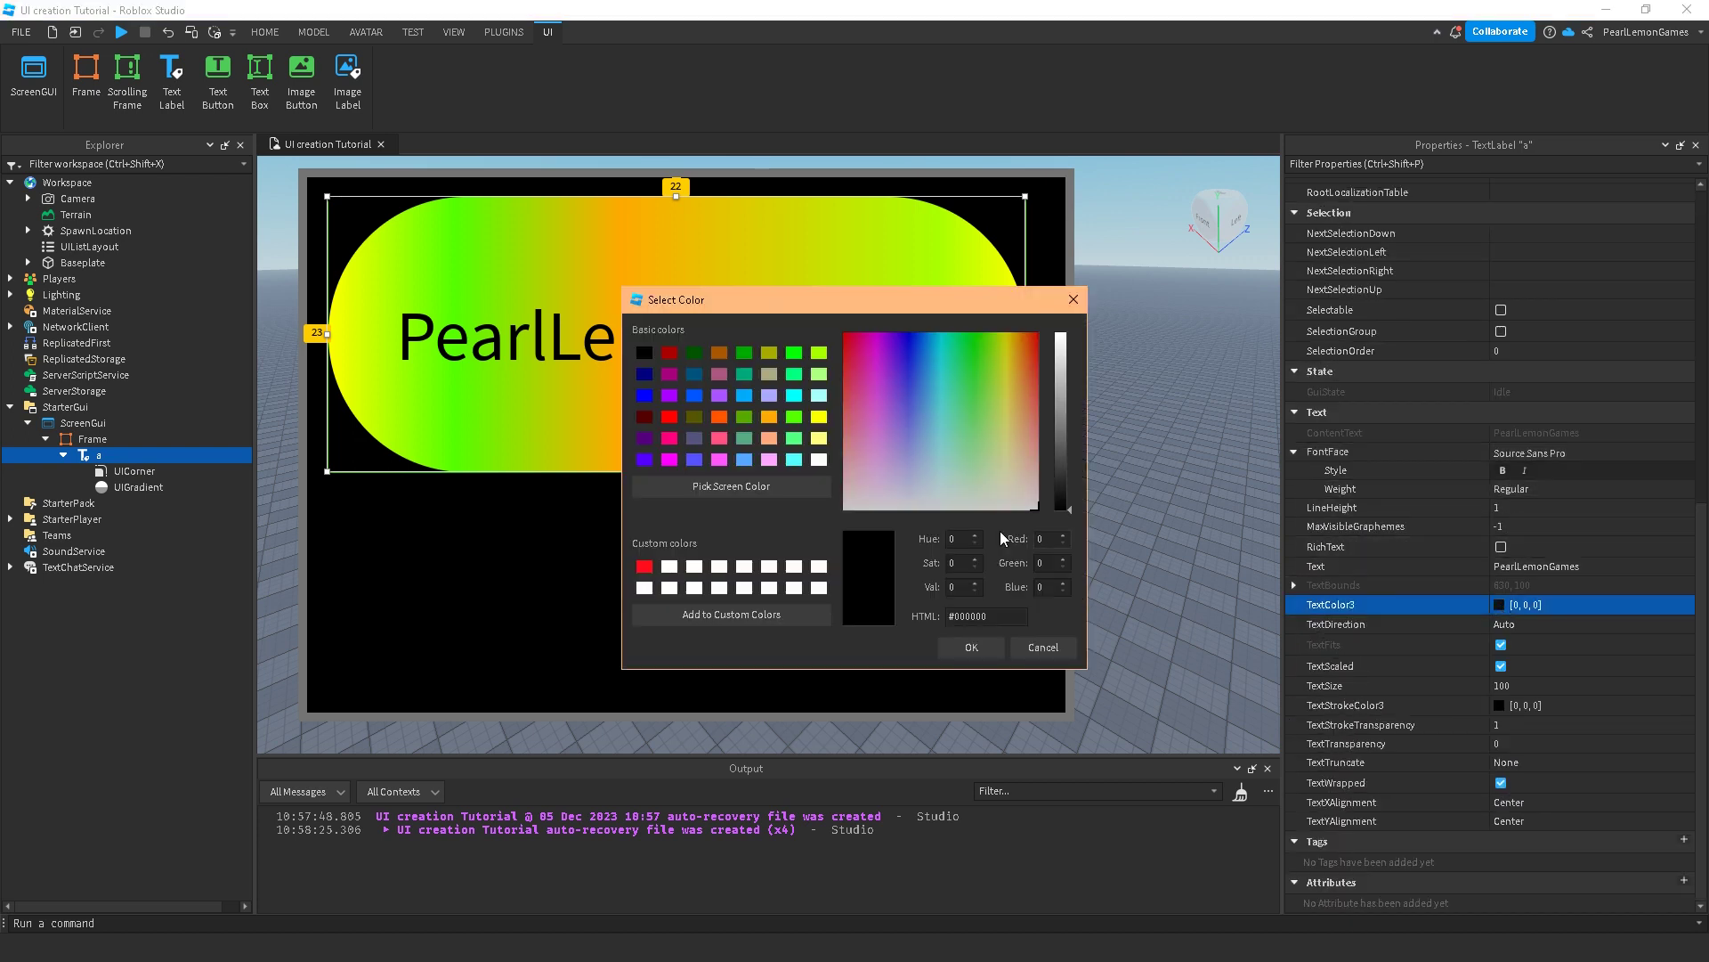
{"action": "left_click", "coordinate": [818, 459]}
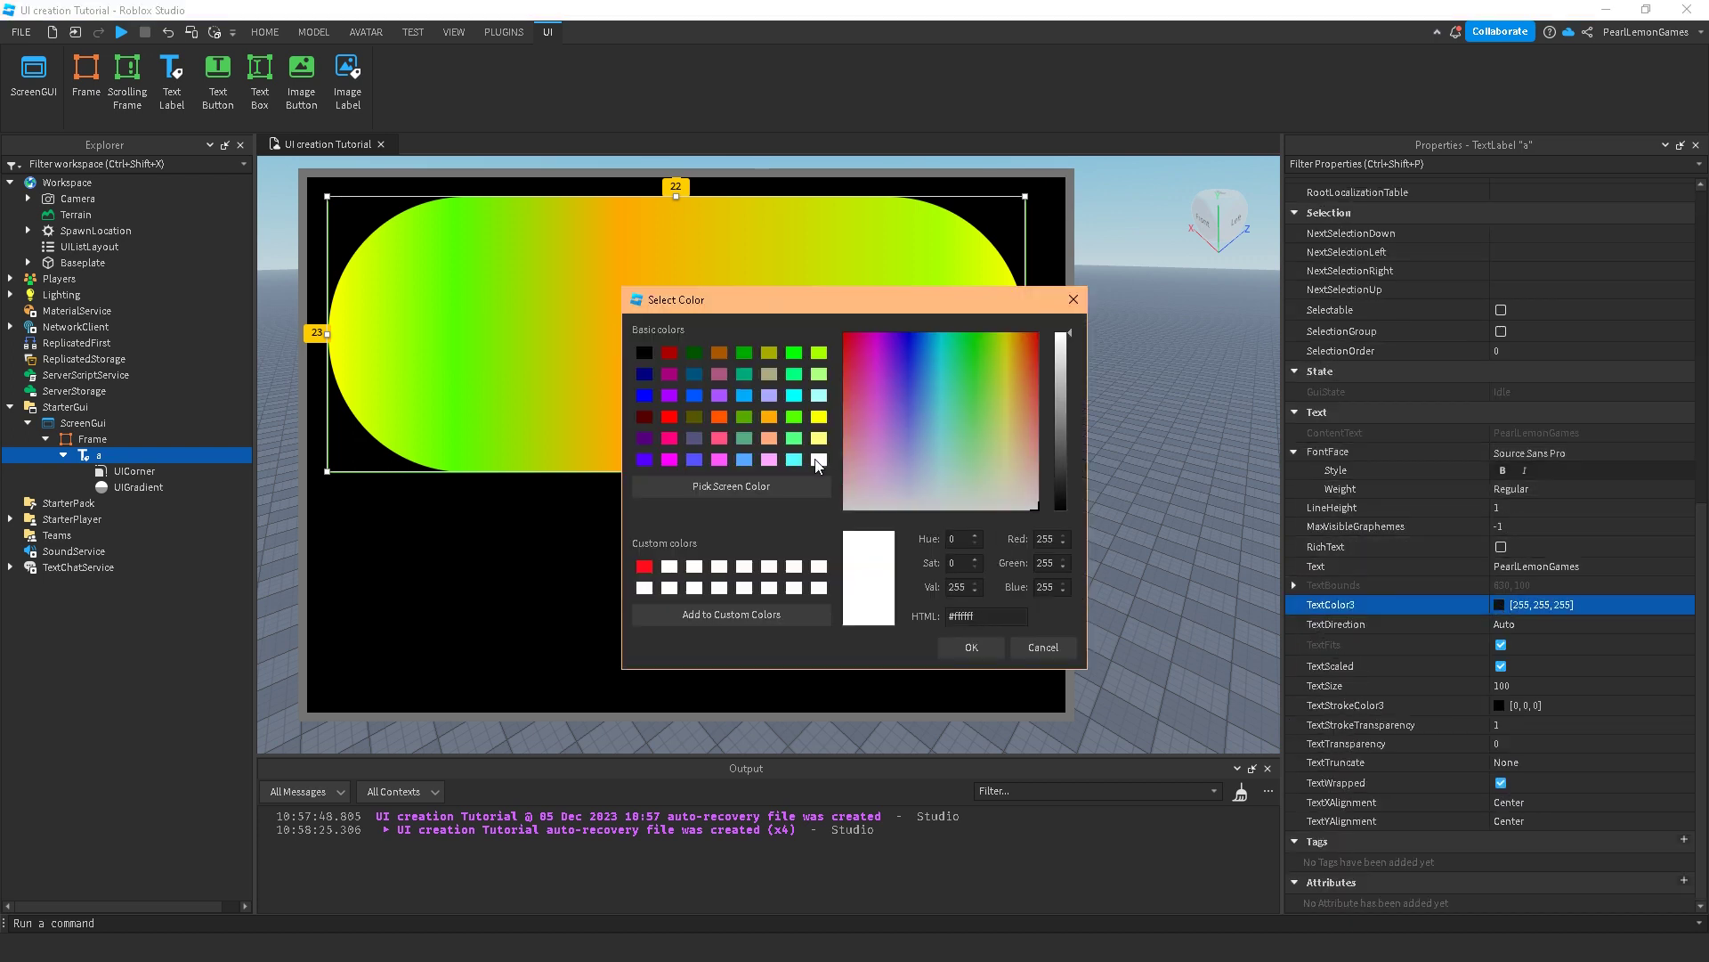
{"action": "left_click", "coordinate": [958, 645]}
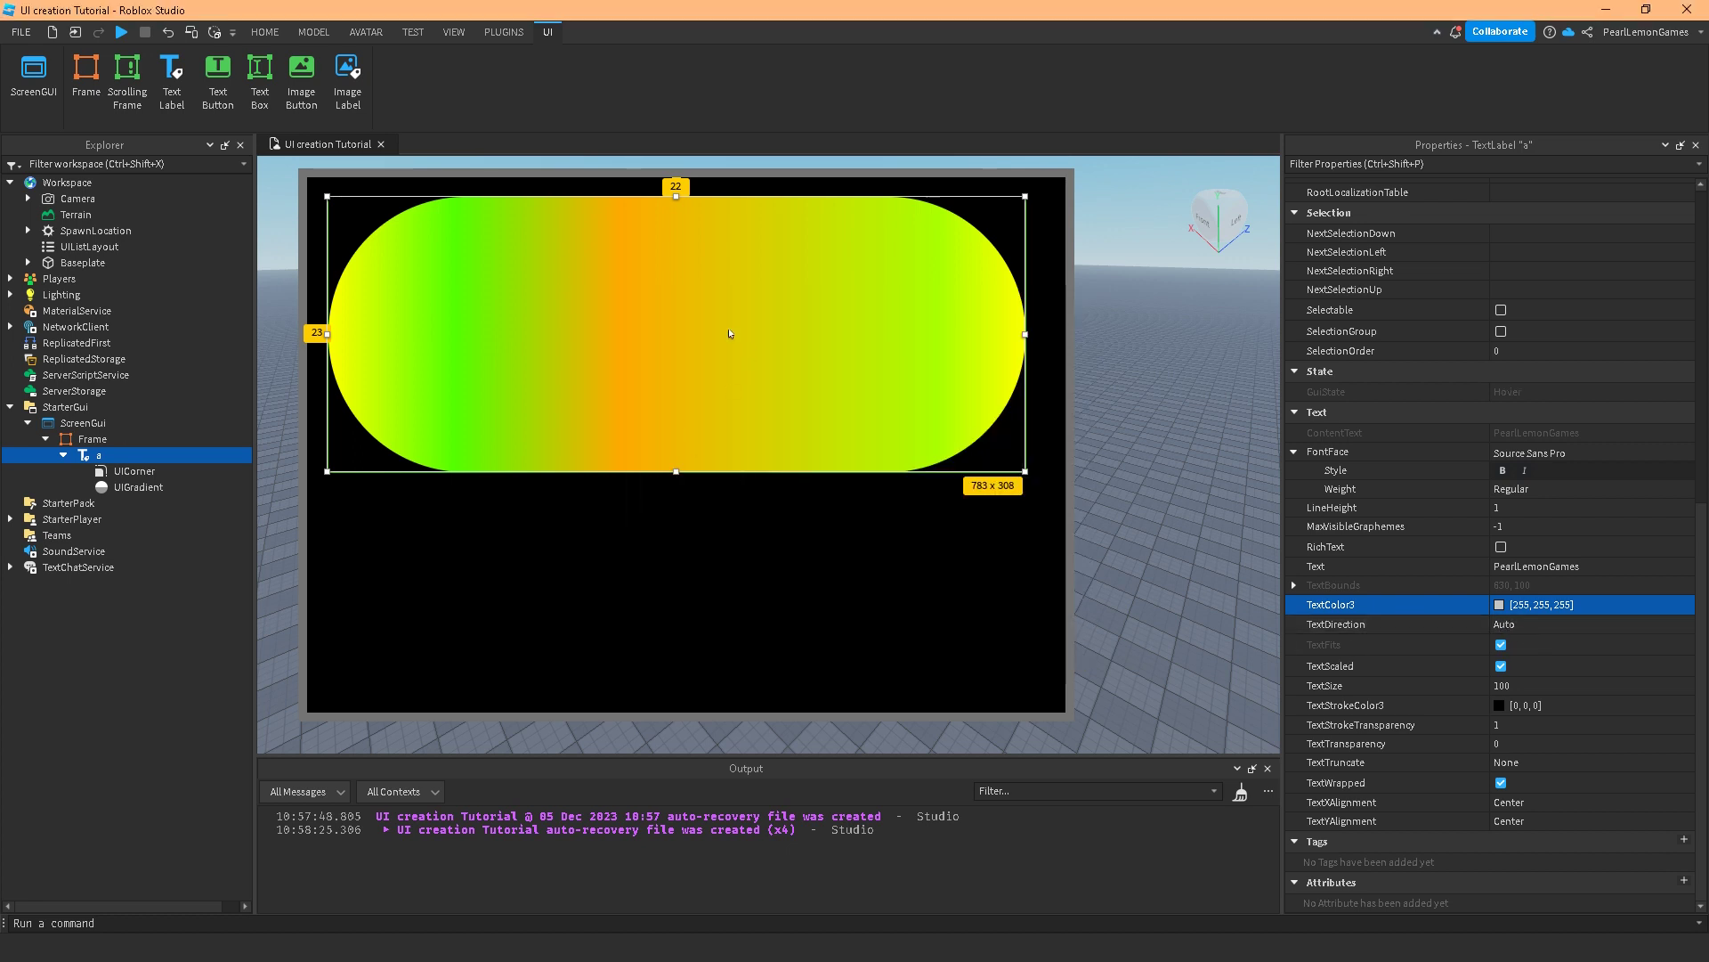
Try several swatches for the UIGradient Color, then set it to plain white (255, 255, 255)
{"action": "left_click", "coordinate": [110, 488]}
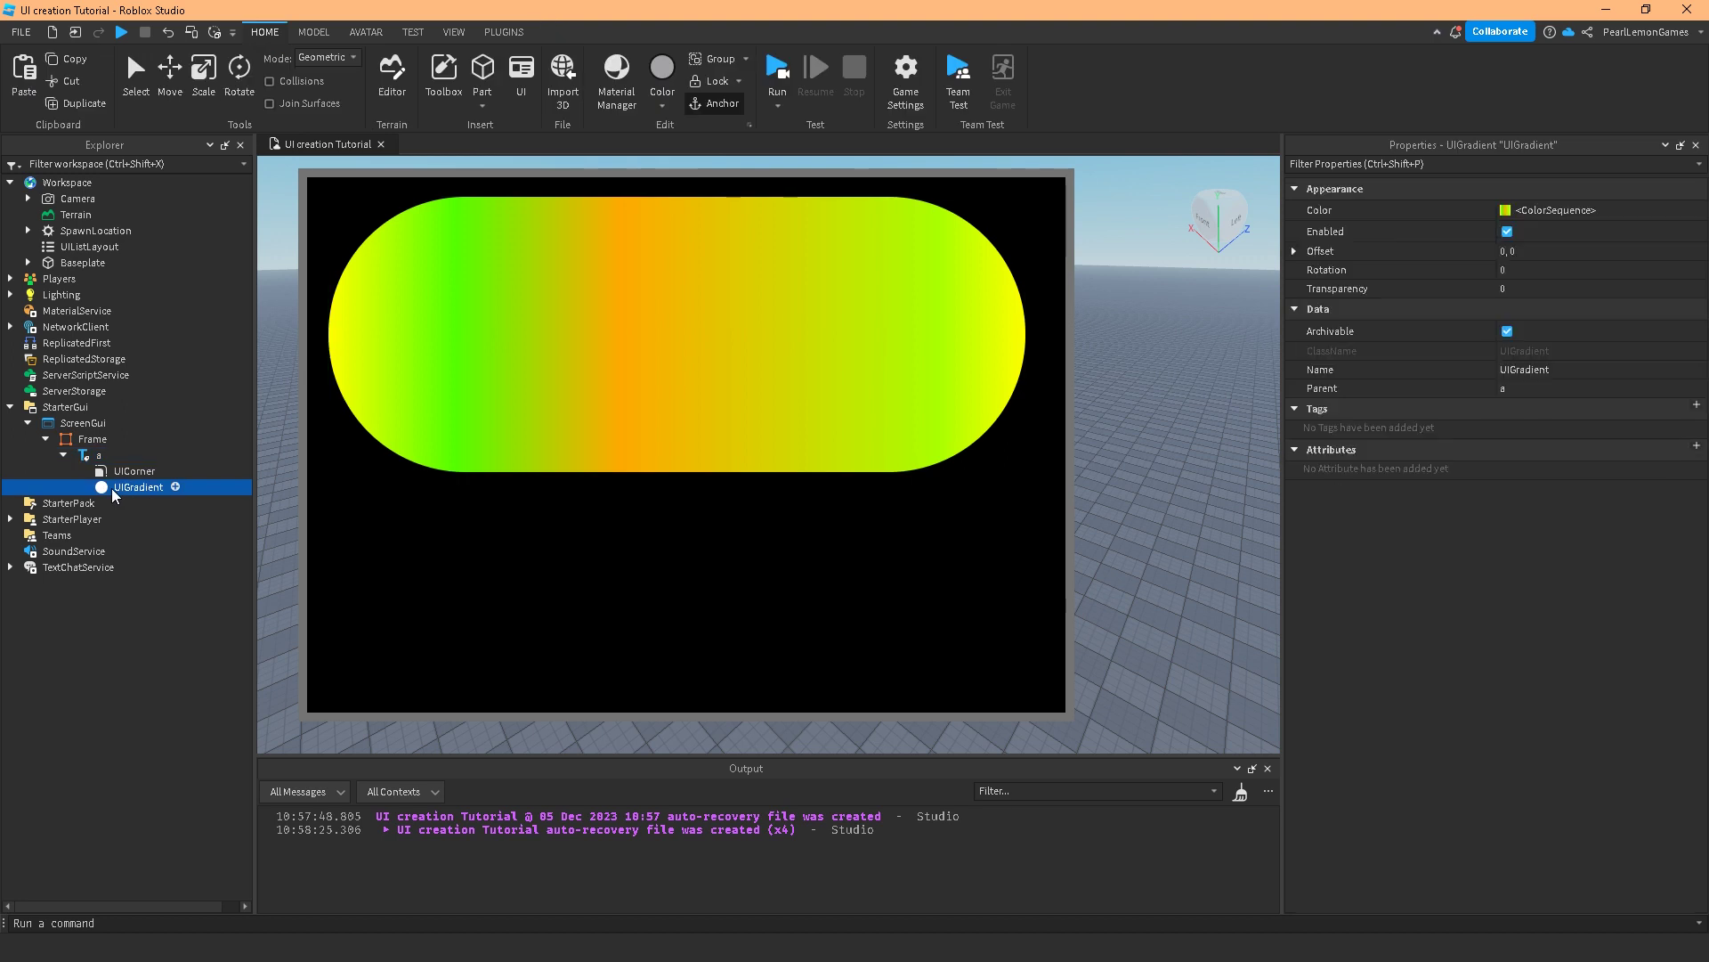
{"action": "left_click", "coordinate": [1510, 211]}
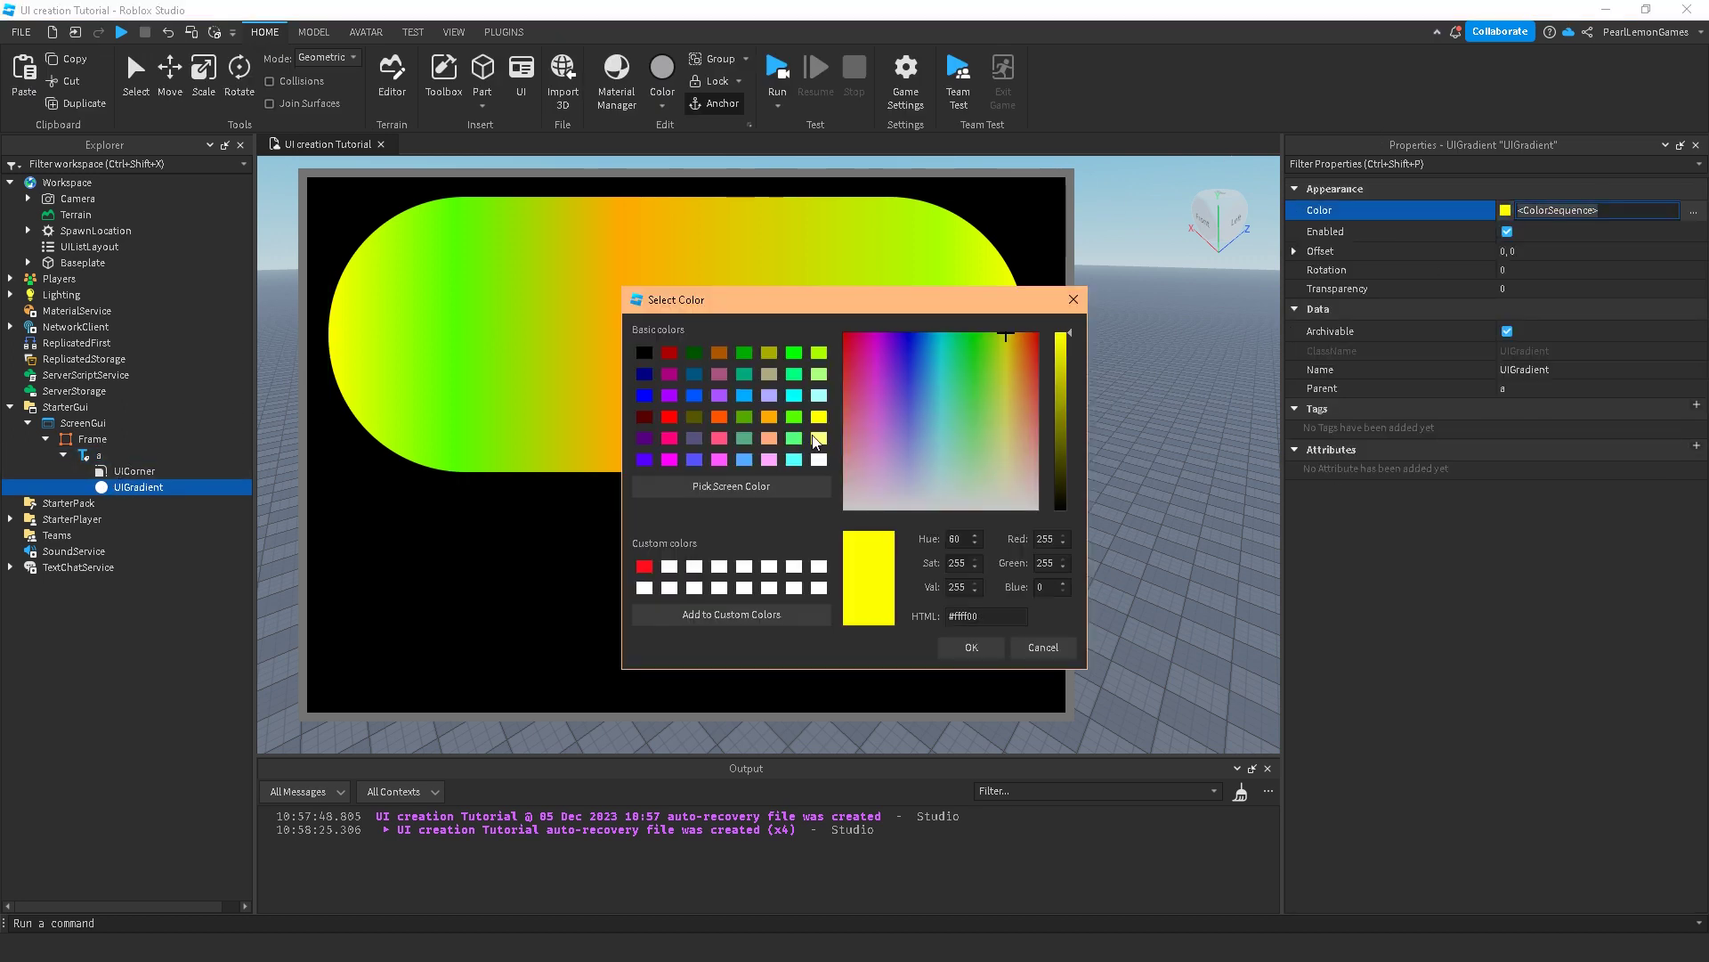
{"action": "left_click", "coordinate": [819, 437]}
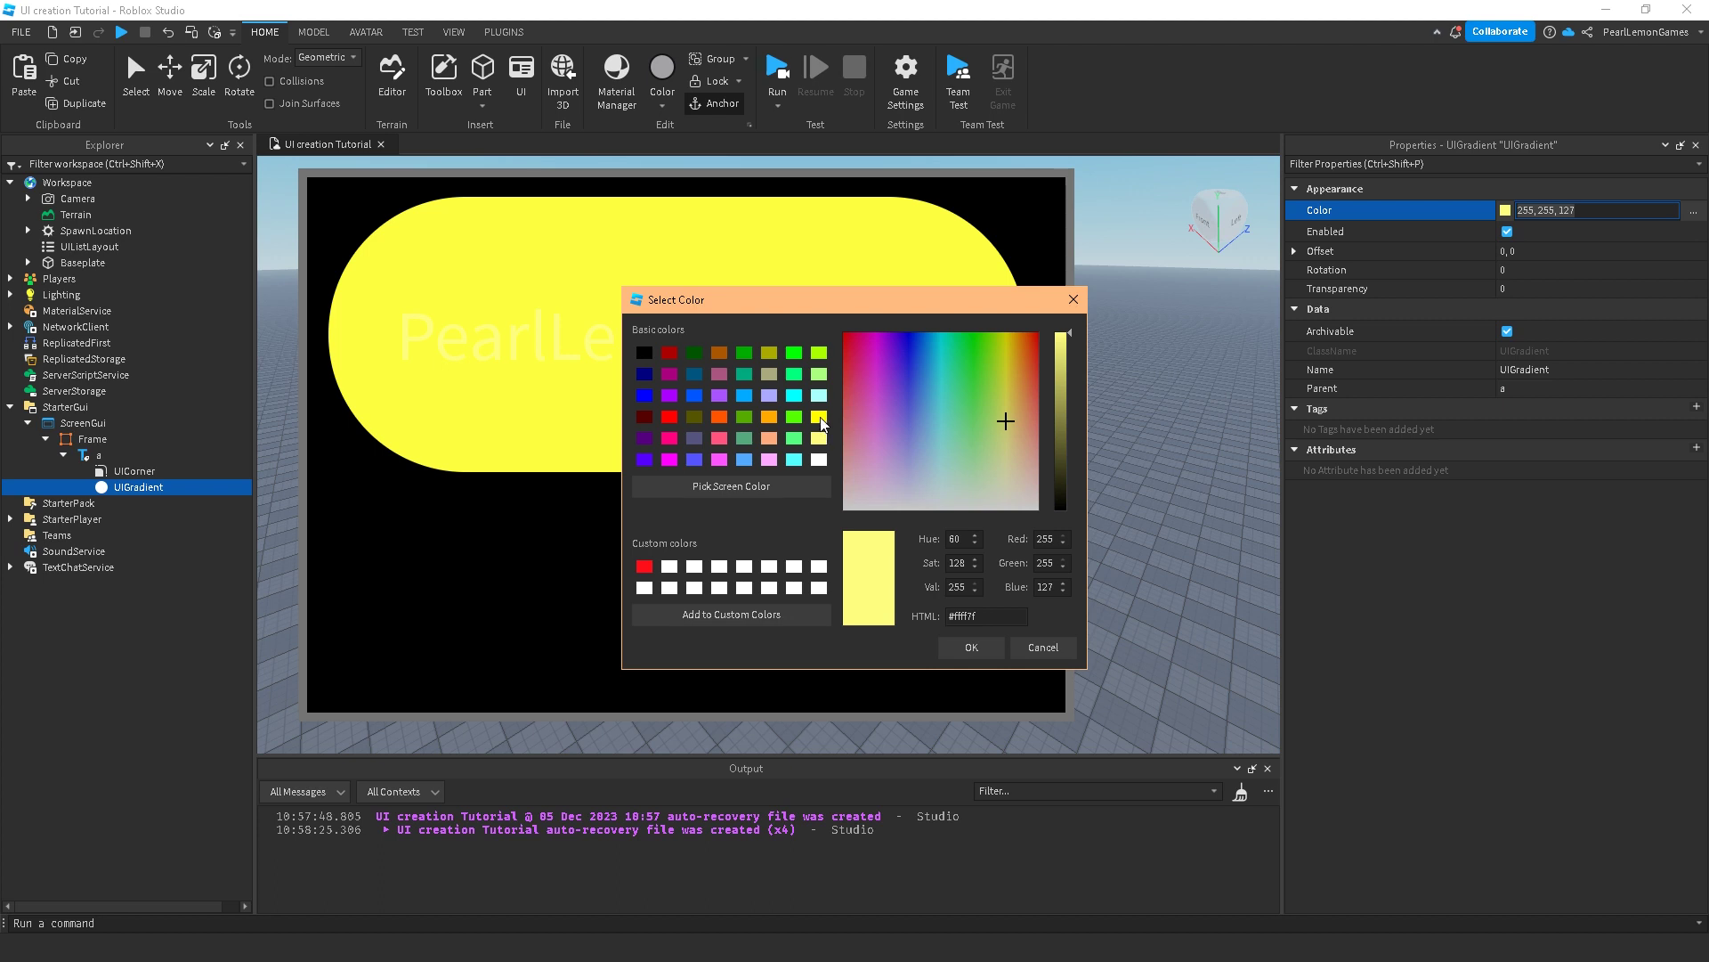
{"action": "left_click", "coordinate": [819, 416]}
{"action": "left_click", "coordinate": [819, 395]}
{"action": "left_click", "coordinate": [714, 374]}
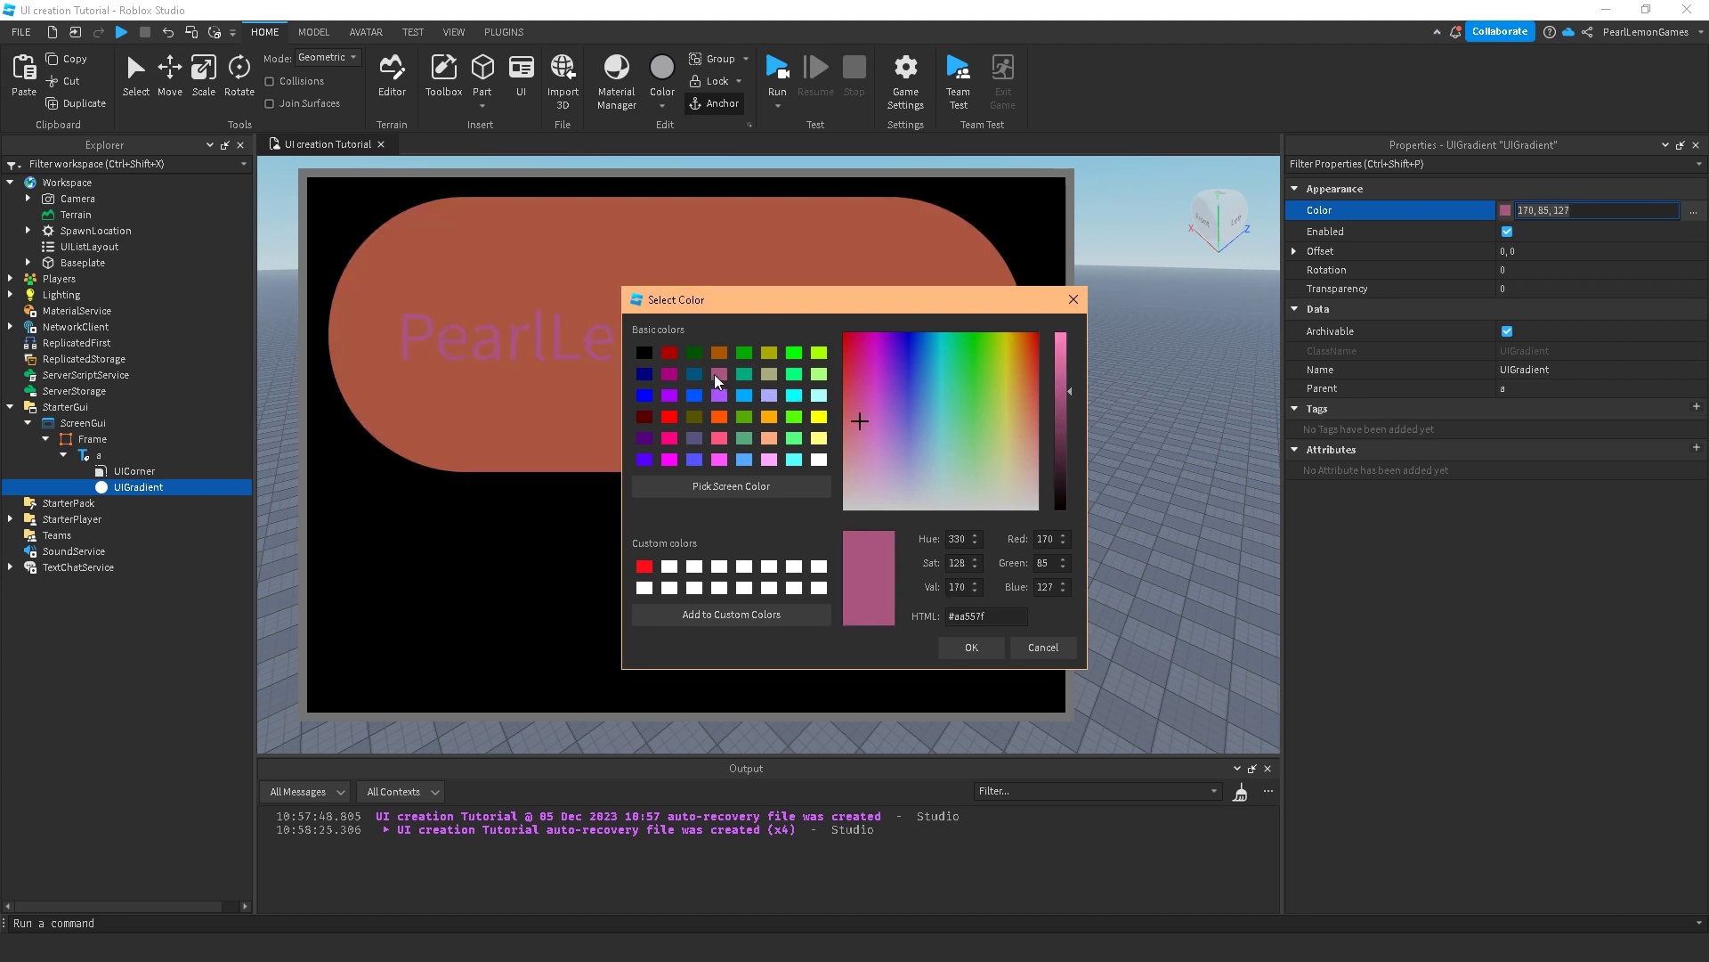
{"action": "left_click", "coordinate": [644, 353]}
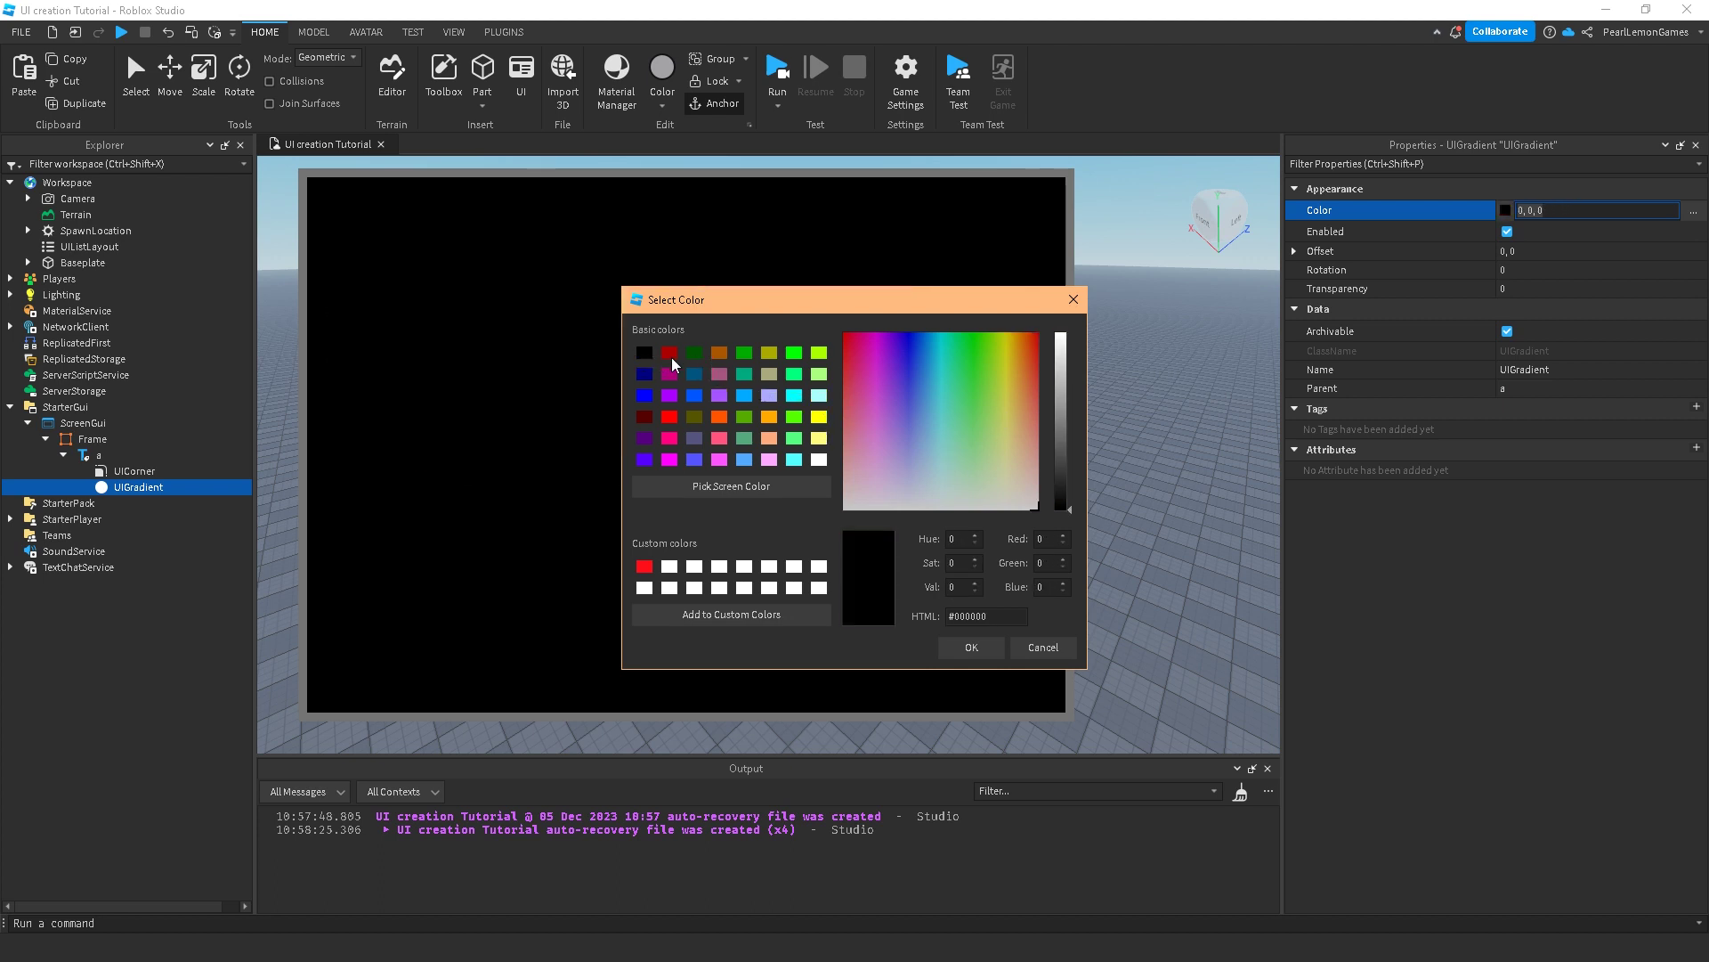
{"action": "left_click", "coordinate": [819, 460]}
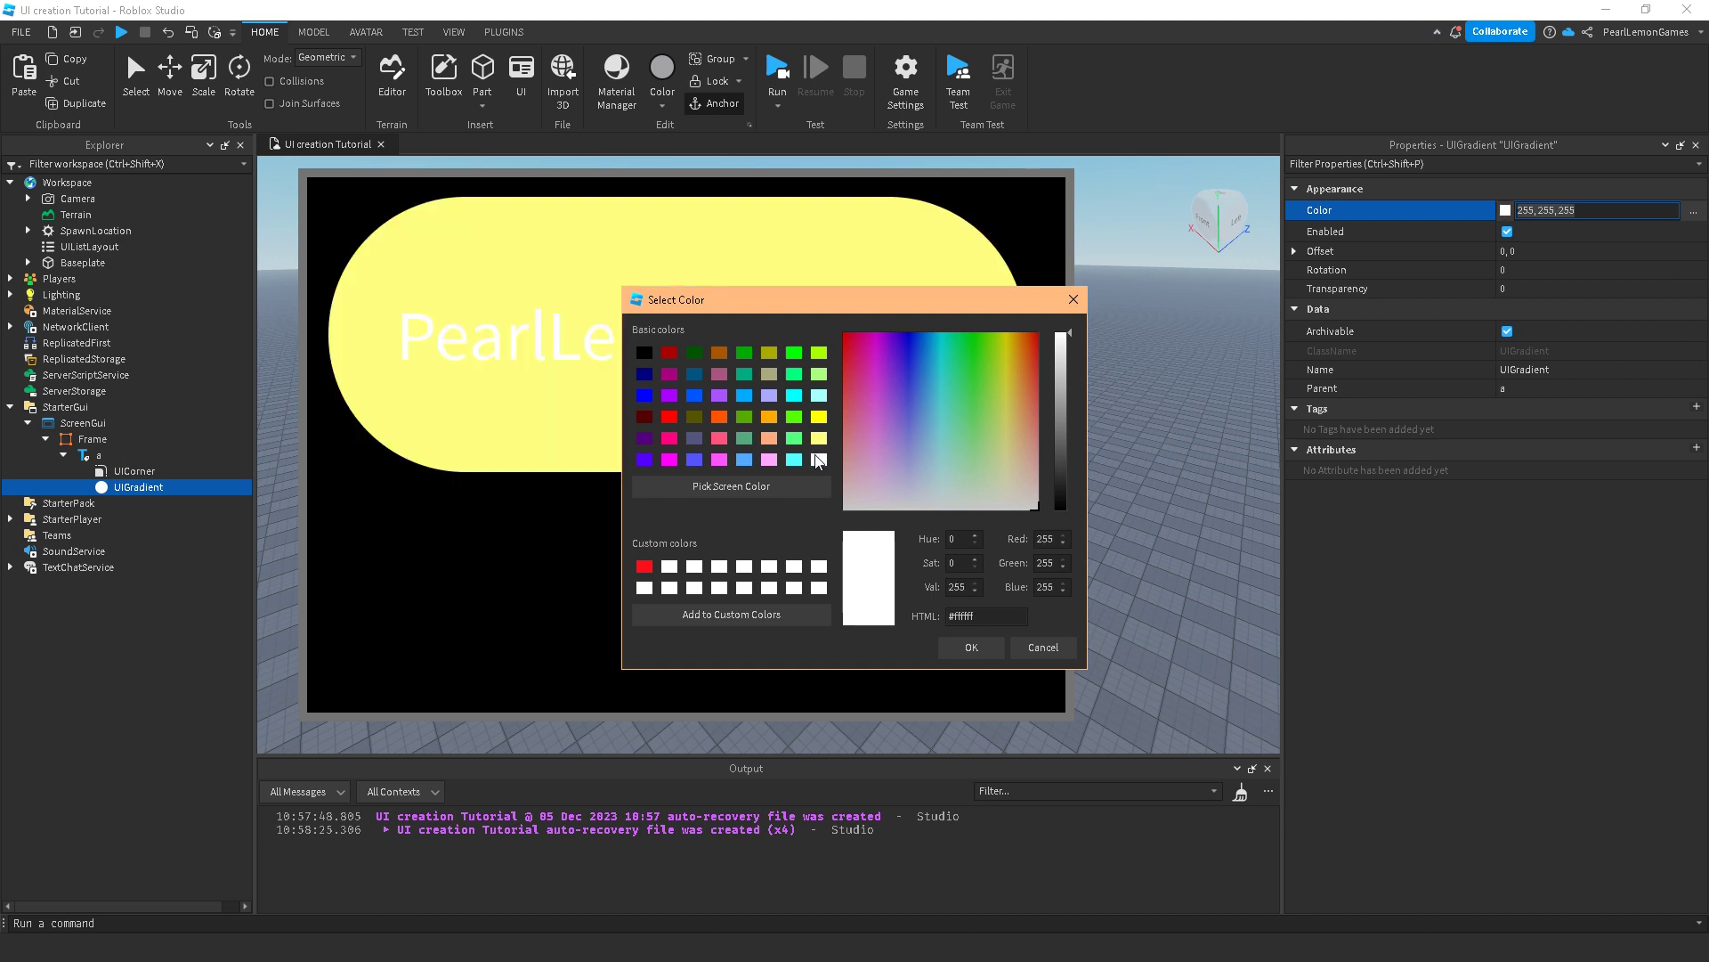
{"action": "left_click", "coordinate": [981, 648]}
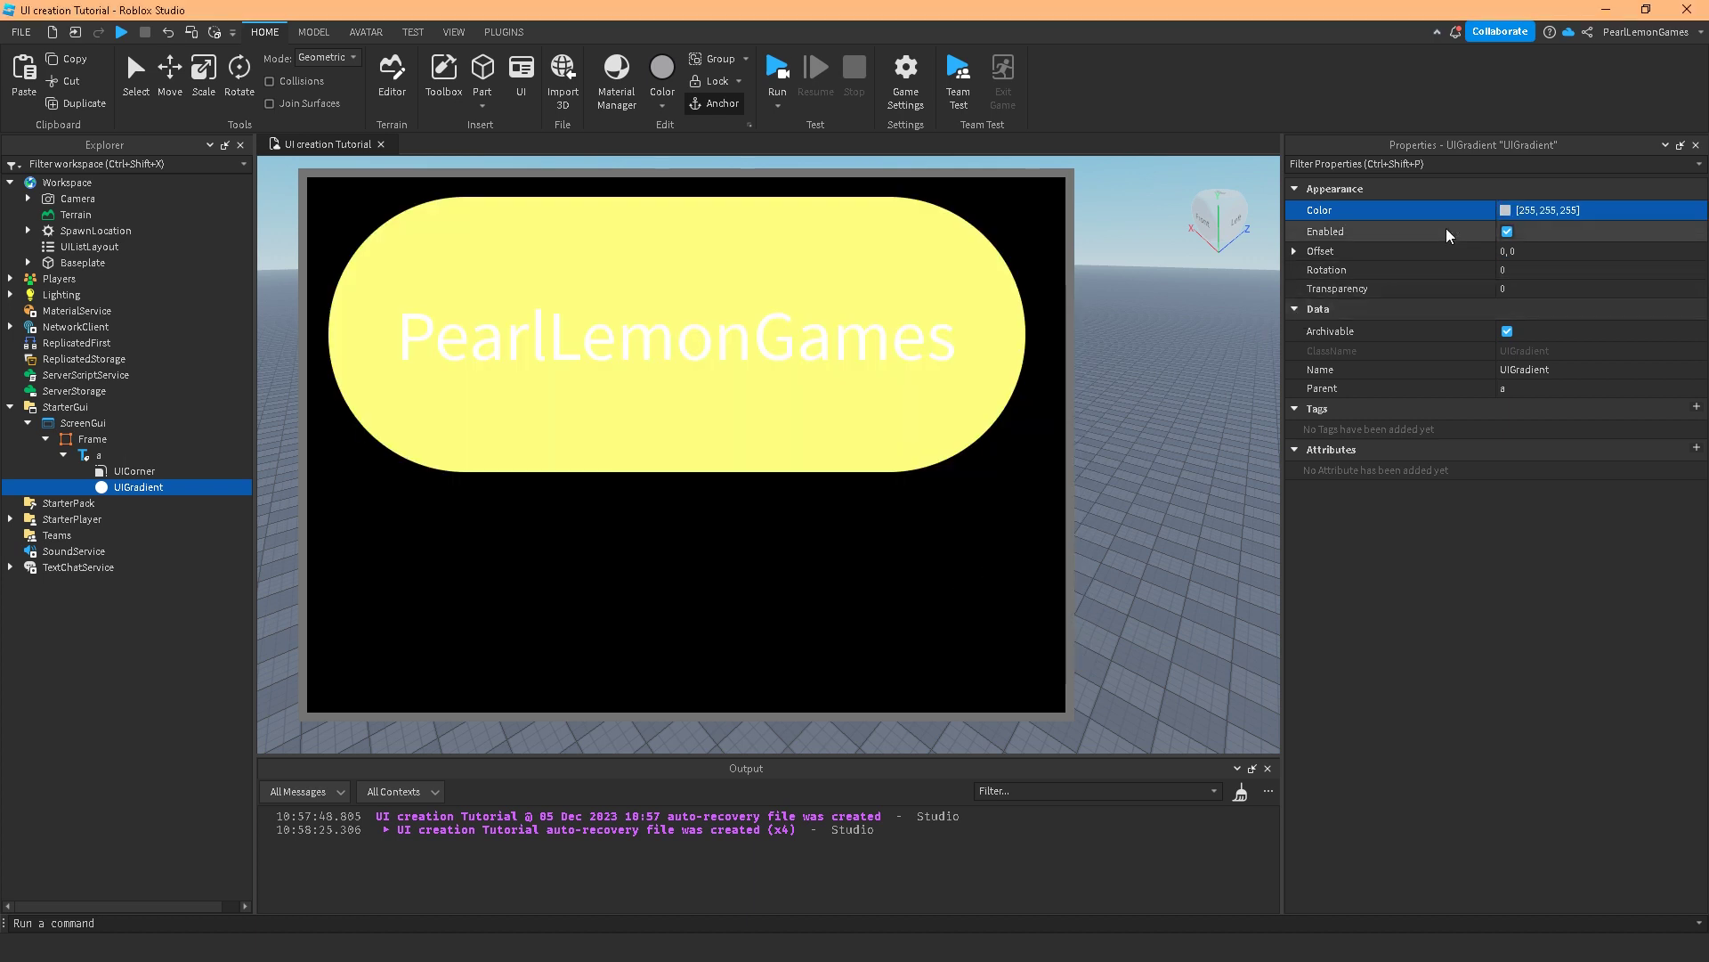
Make the gradient start pale yellow (255, 255, 127) and add a keypoint at 0.901
{"action": "left_click", "coordinate": [1691, 212]}
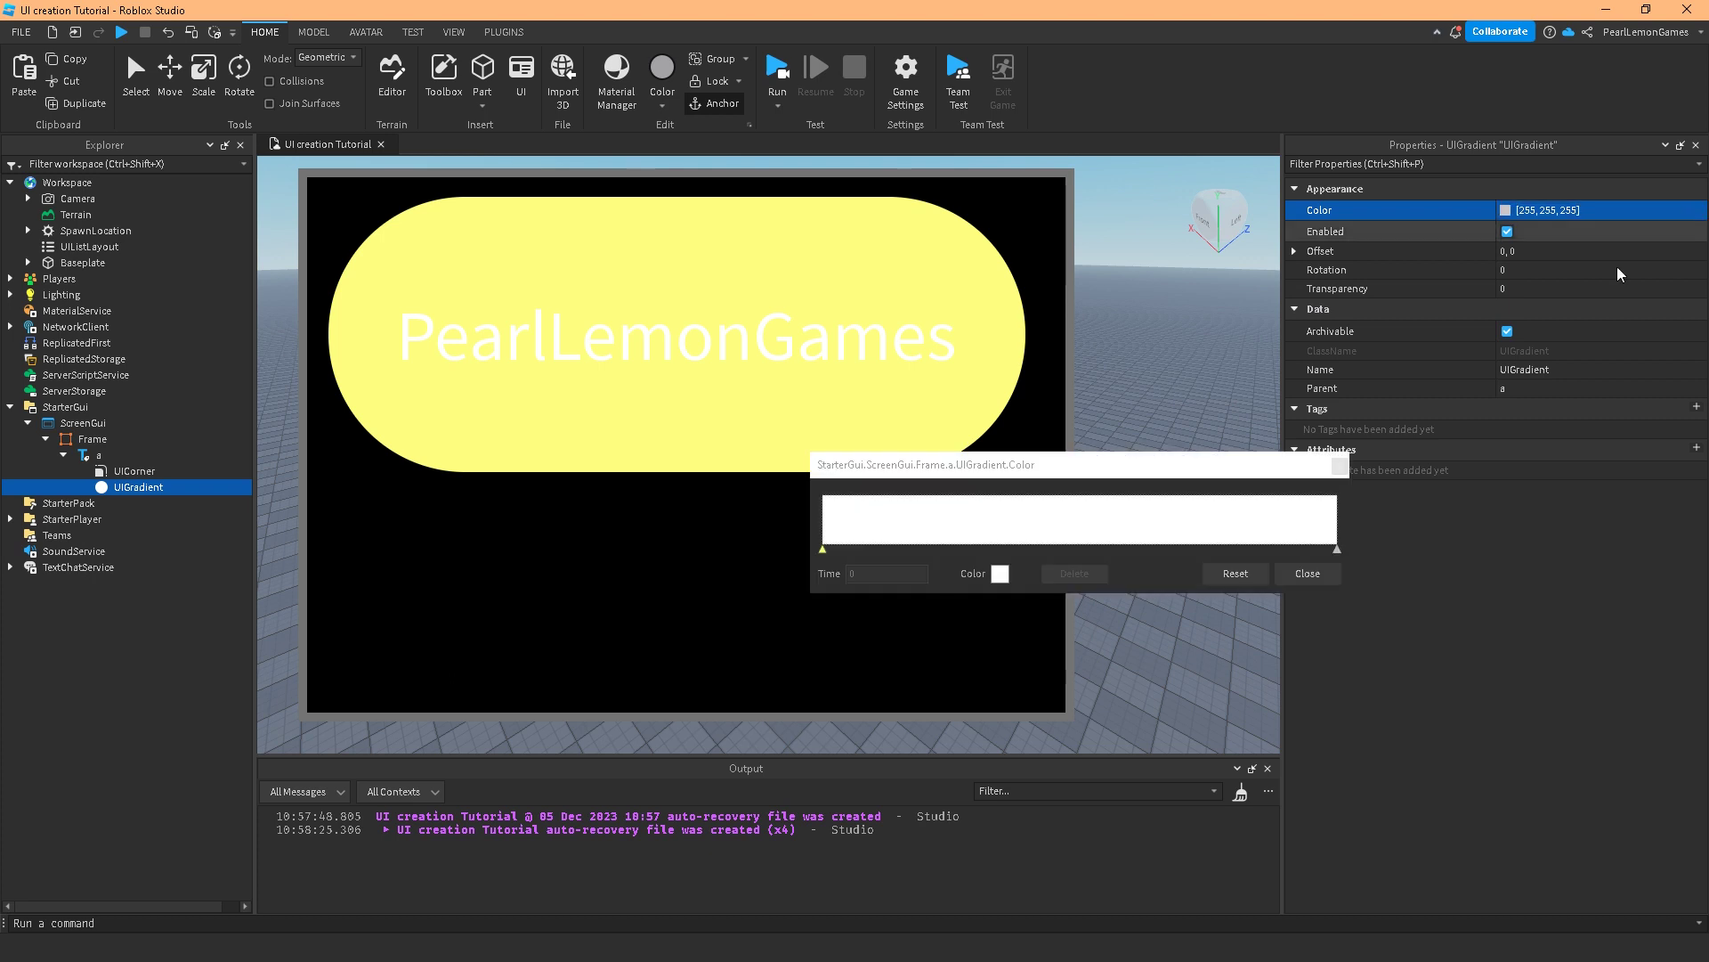
{"action": "left_click", "coordinate": [998, 574]}
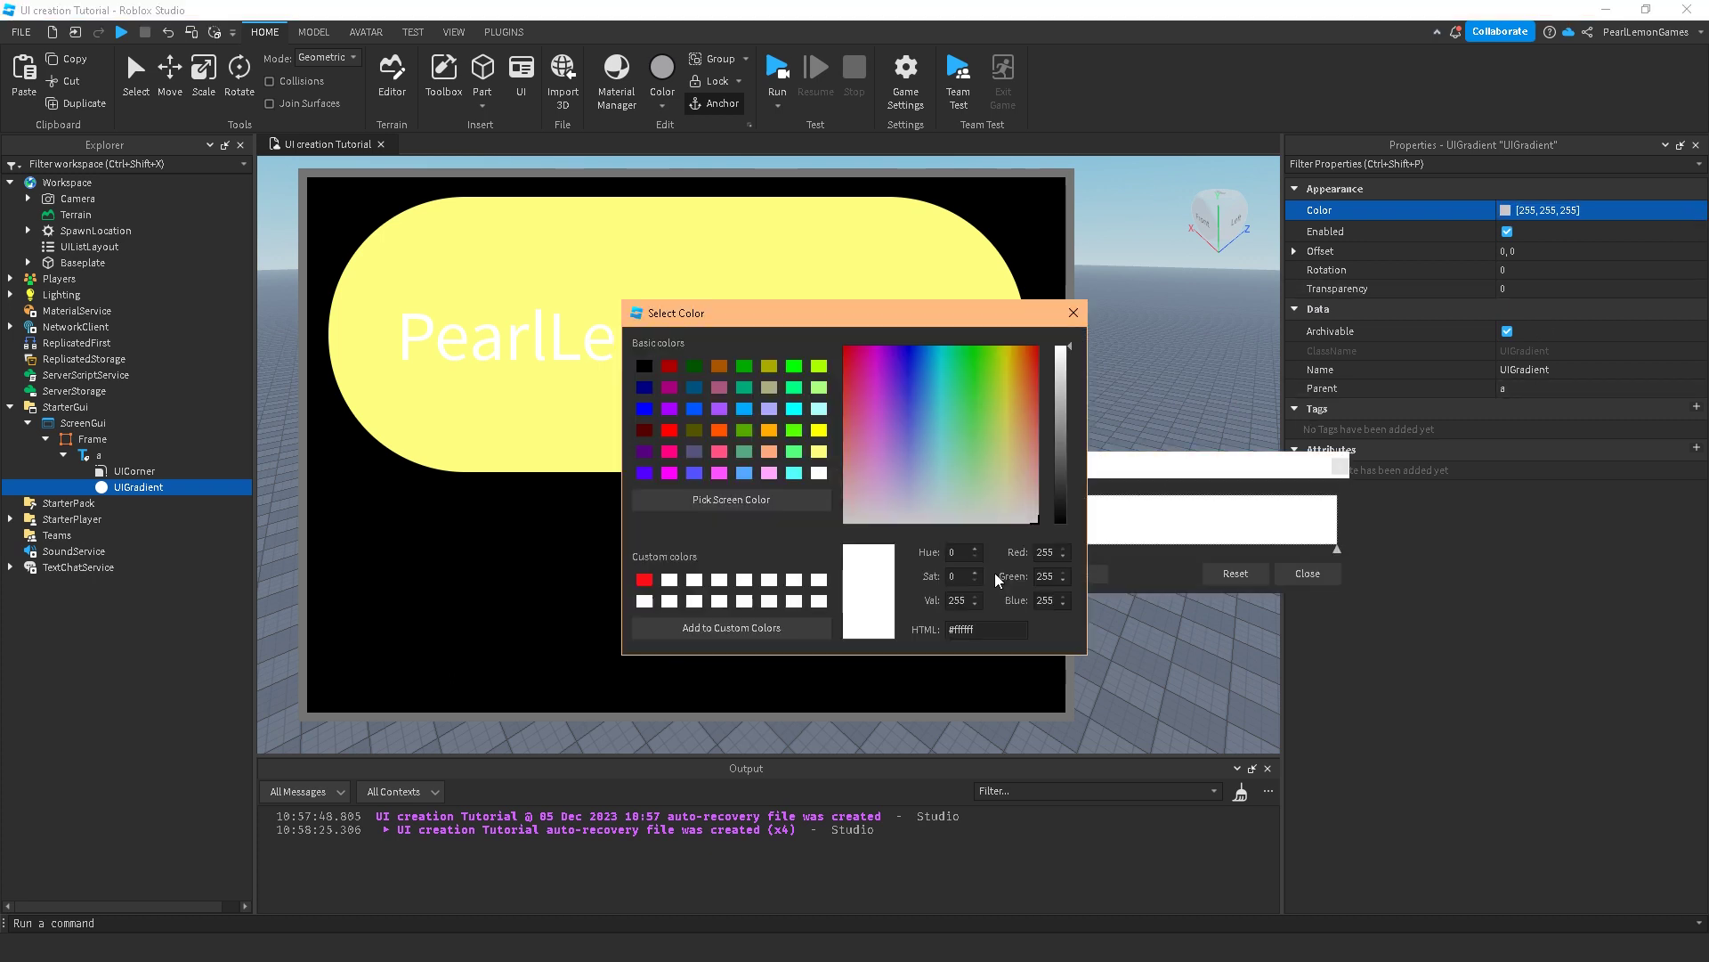
{"action": "left_click", "coordinate": [818, 452]}
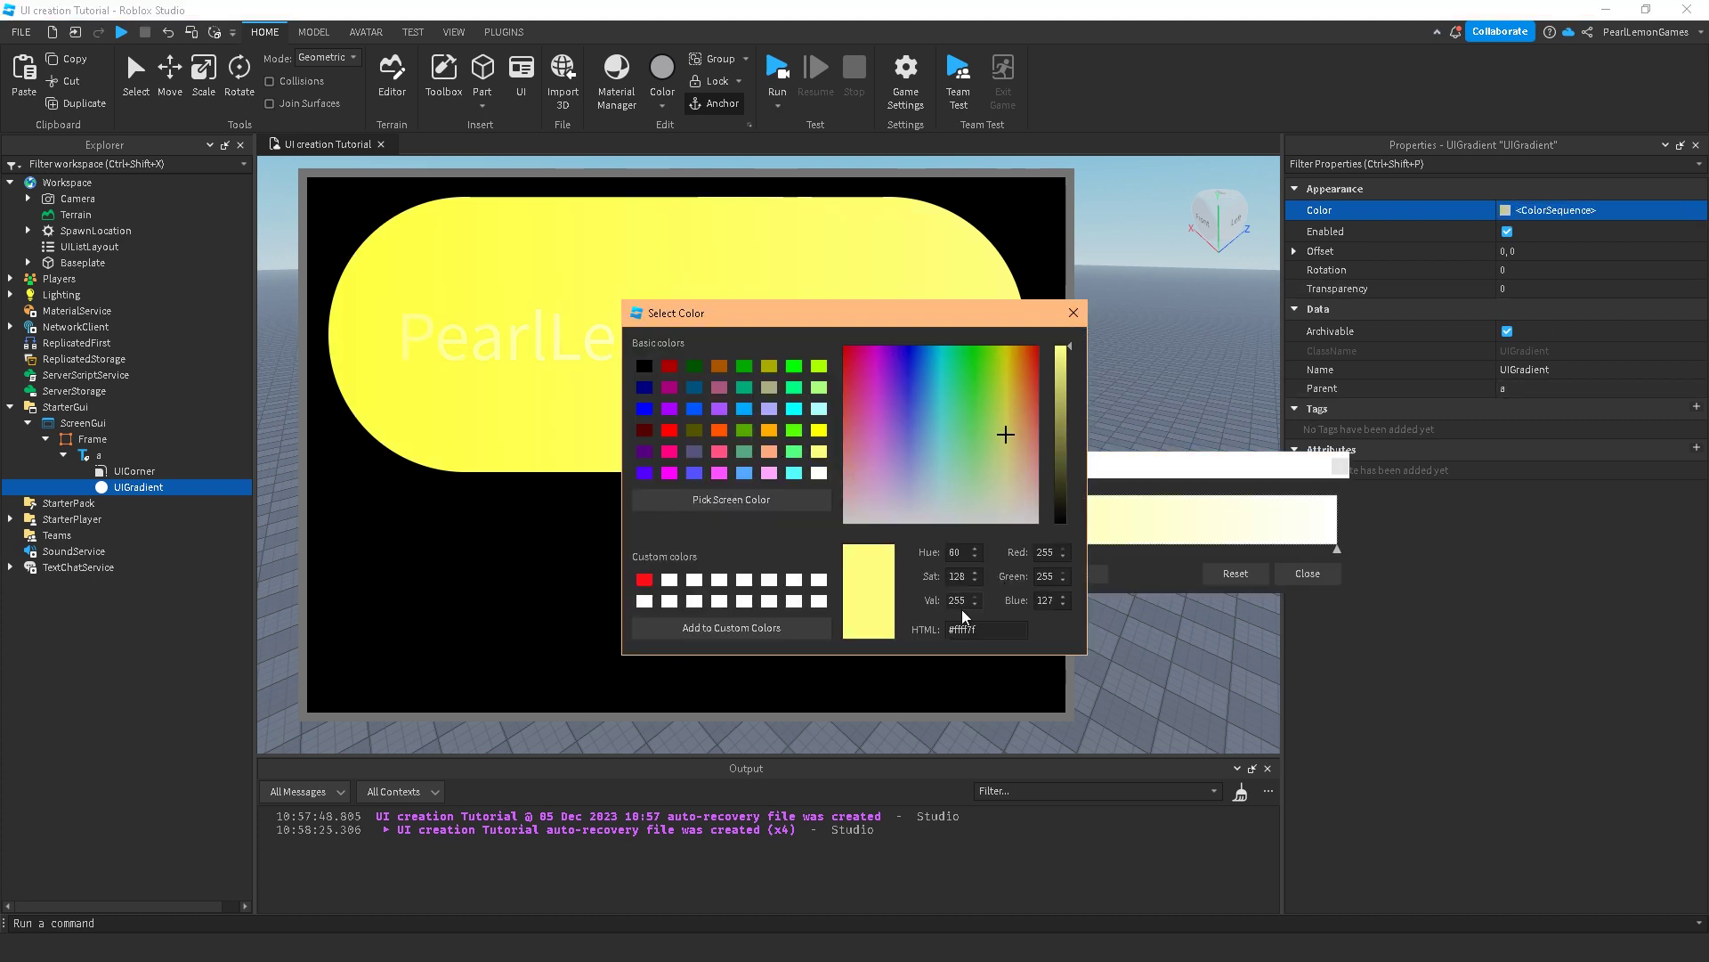
{"action": "left_click", "coordinate": [1072, 313]}
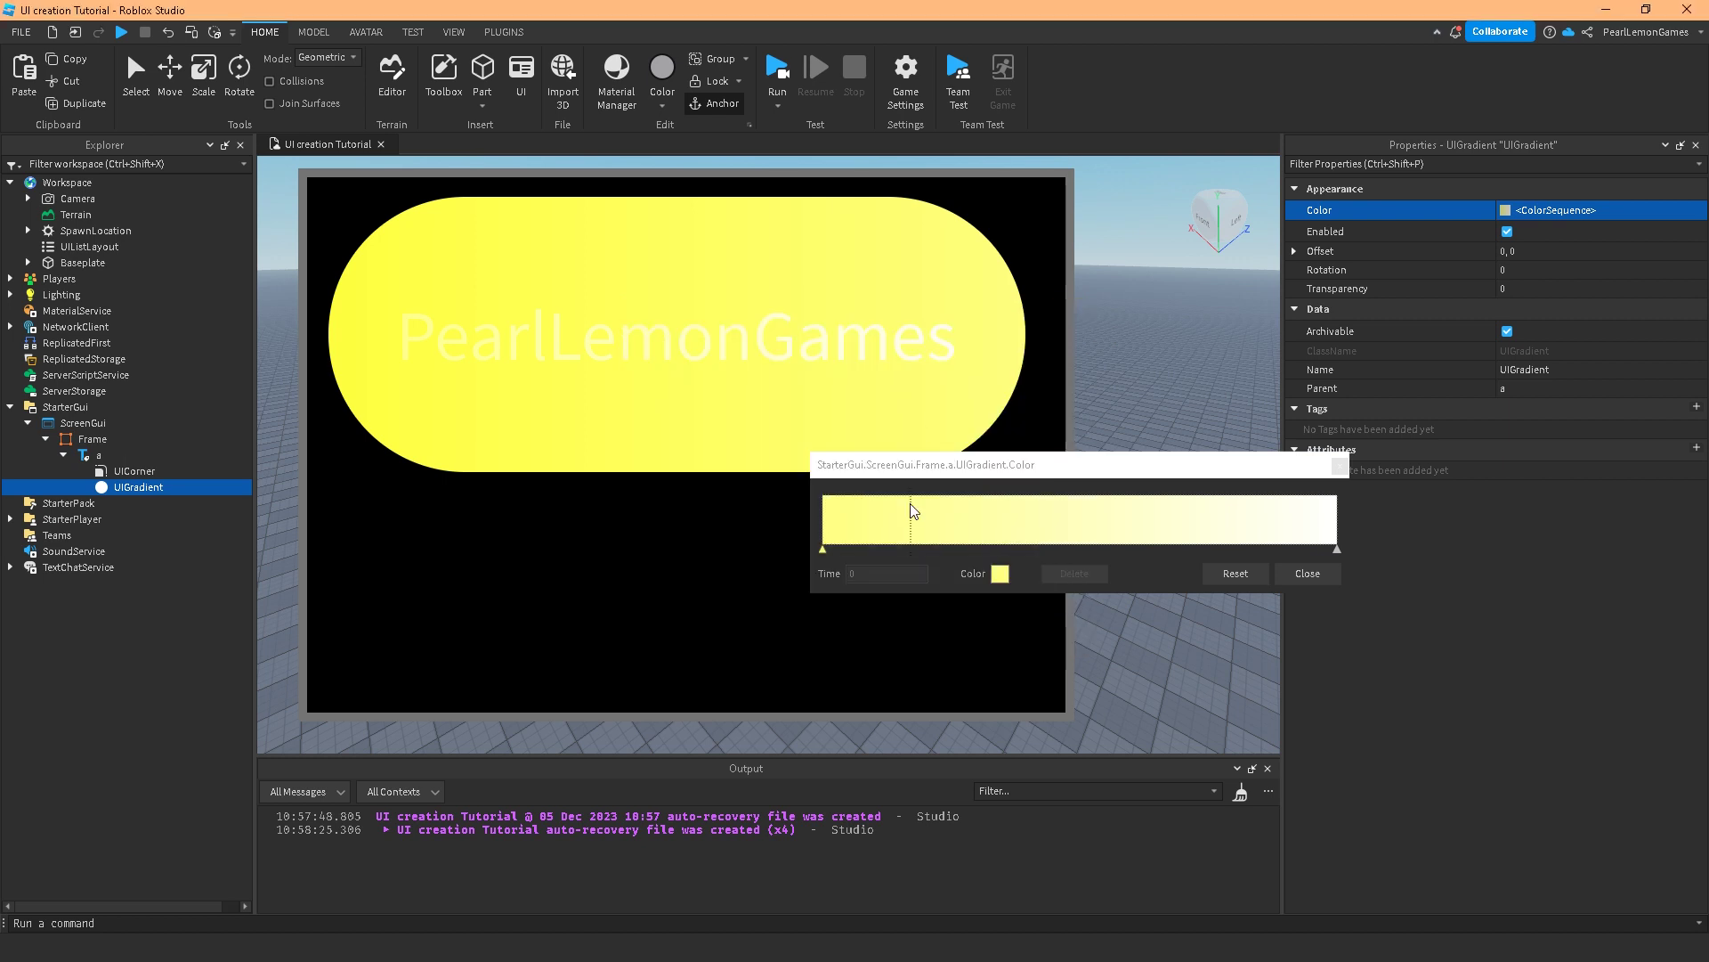
{"action": "left_click", "coordinate": [827, 552]}
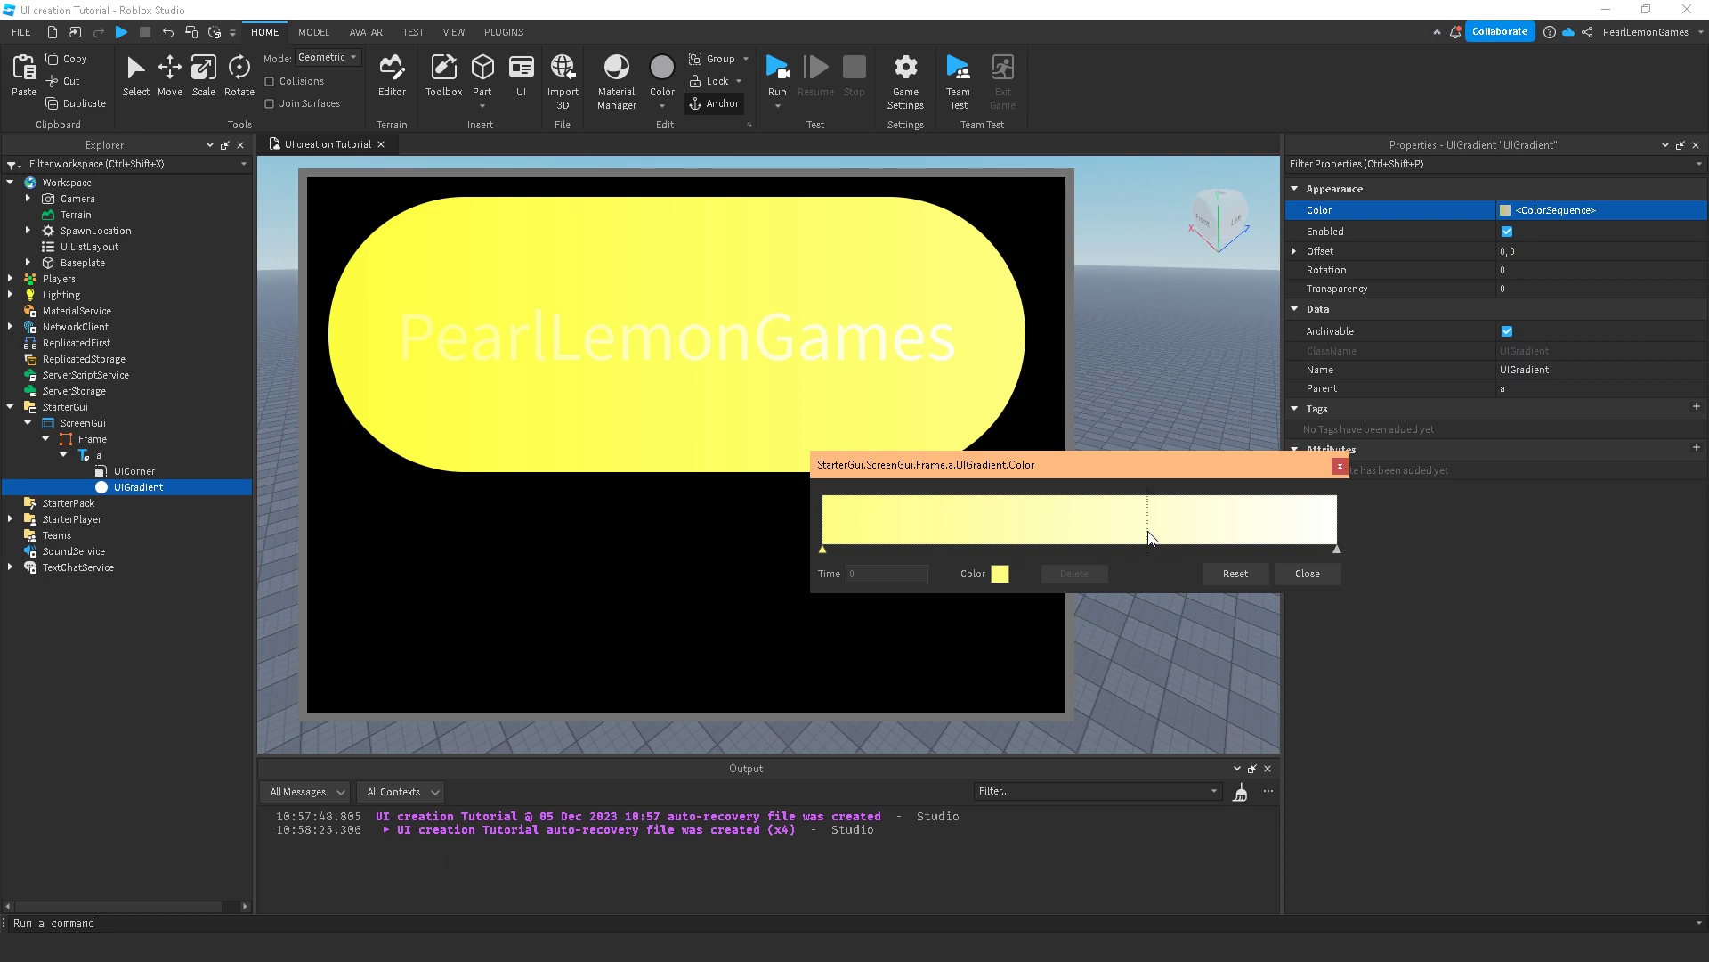
{"action": "left_click_drag", "start_coordinate": [1120, 537], "coordinate": [1289, 553]}
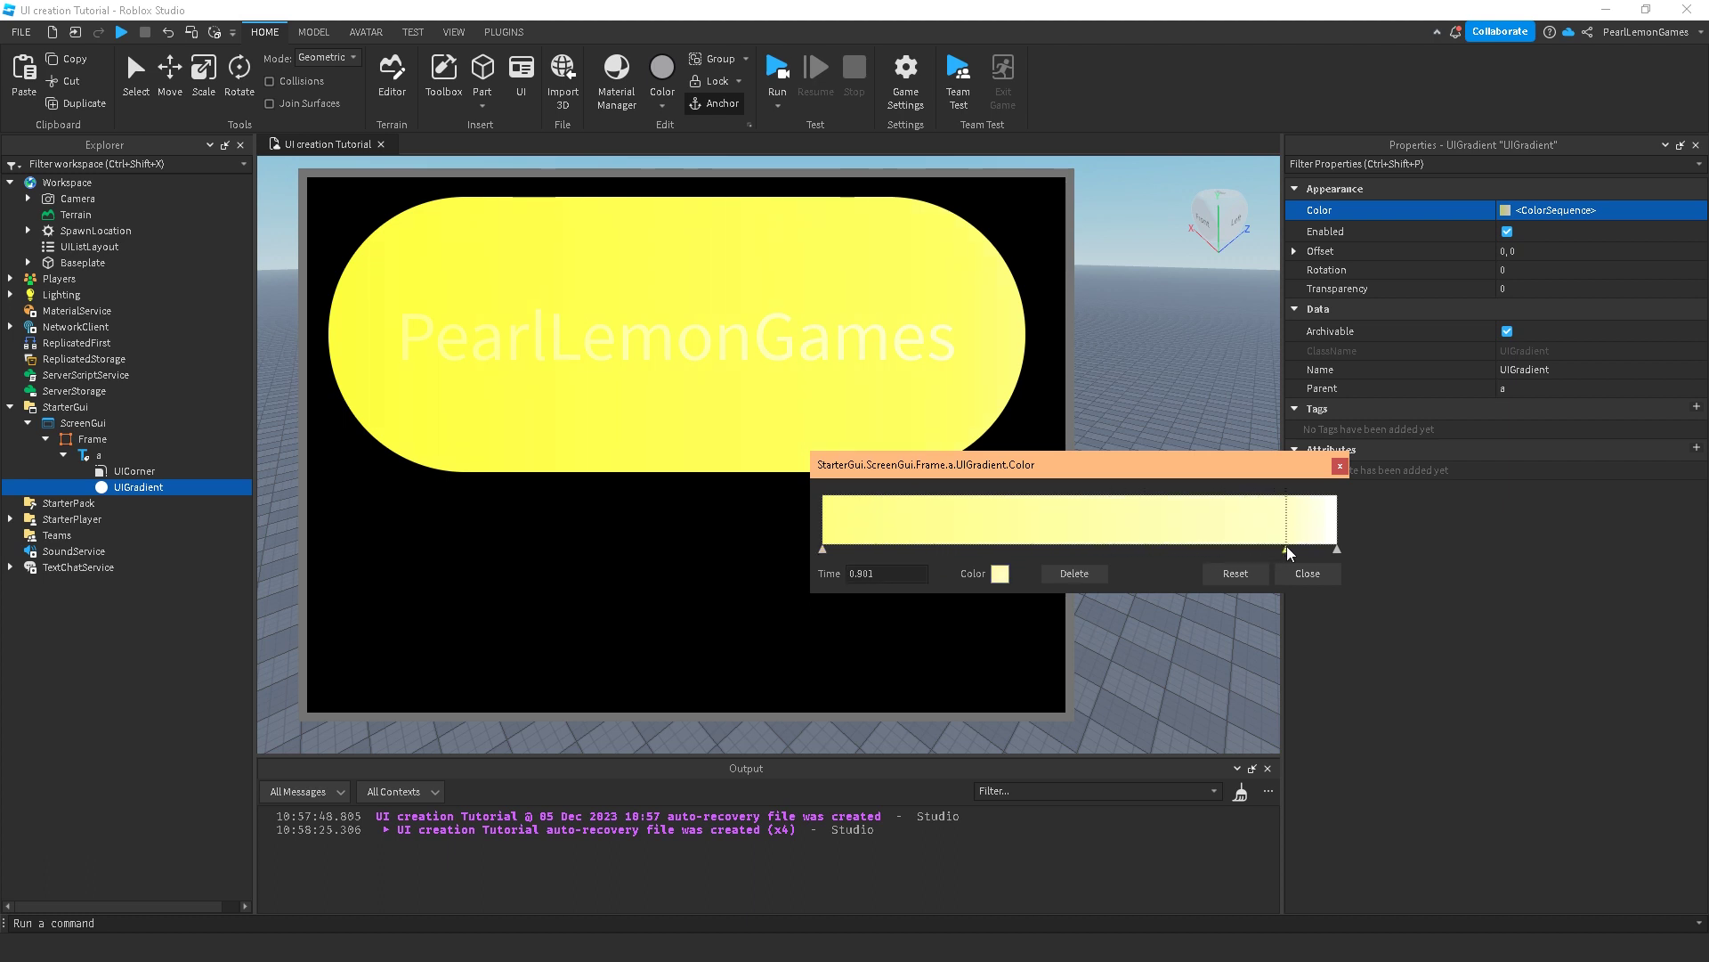
{"action": "left_click", "coordinate": [824, 551]}
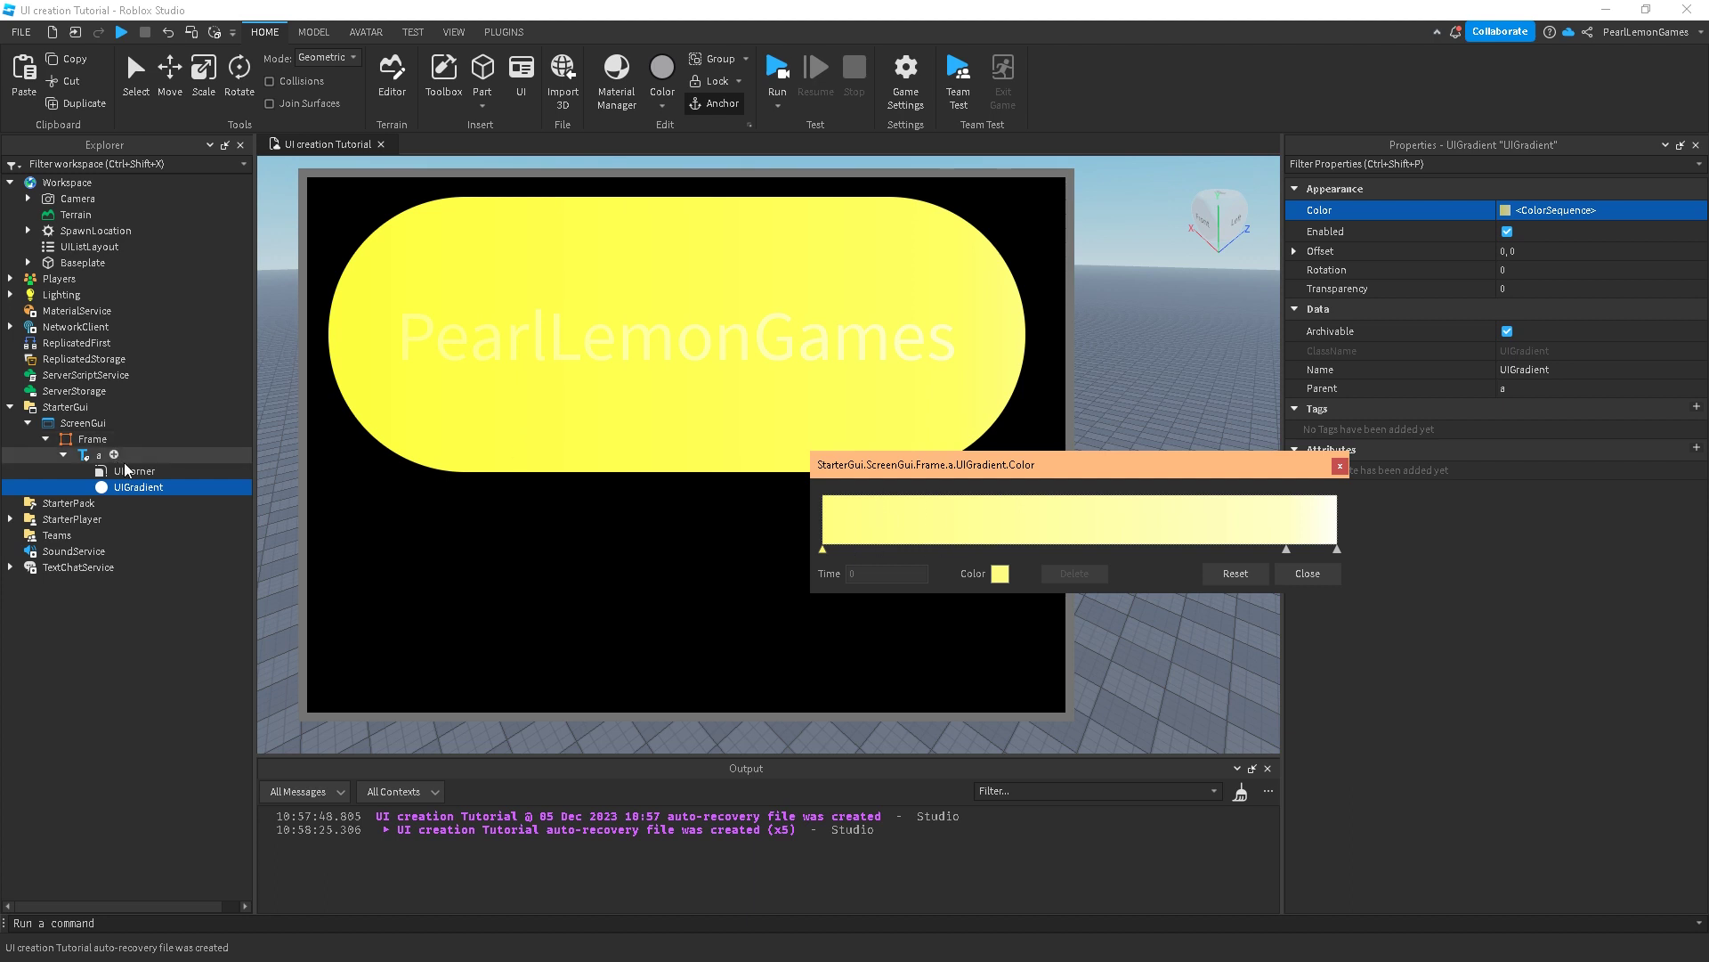
{"action": "left_click", "coordinate": [92, 439]}
Reselect TextLabel a in Explorer and close the UIGradient colour editor
{"action": "left_click", "coordinate": [63, 454]}
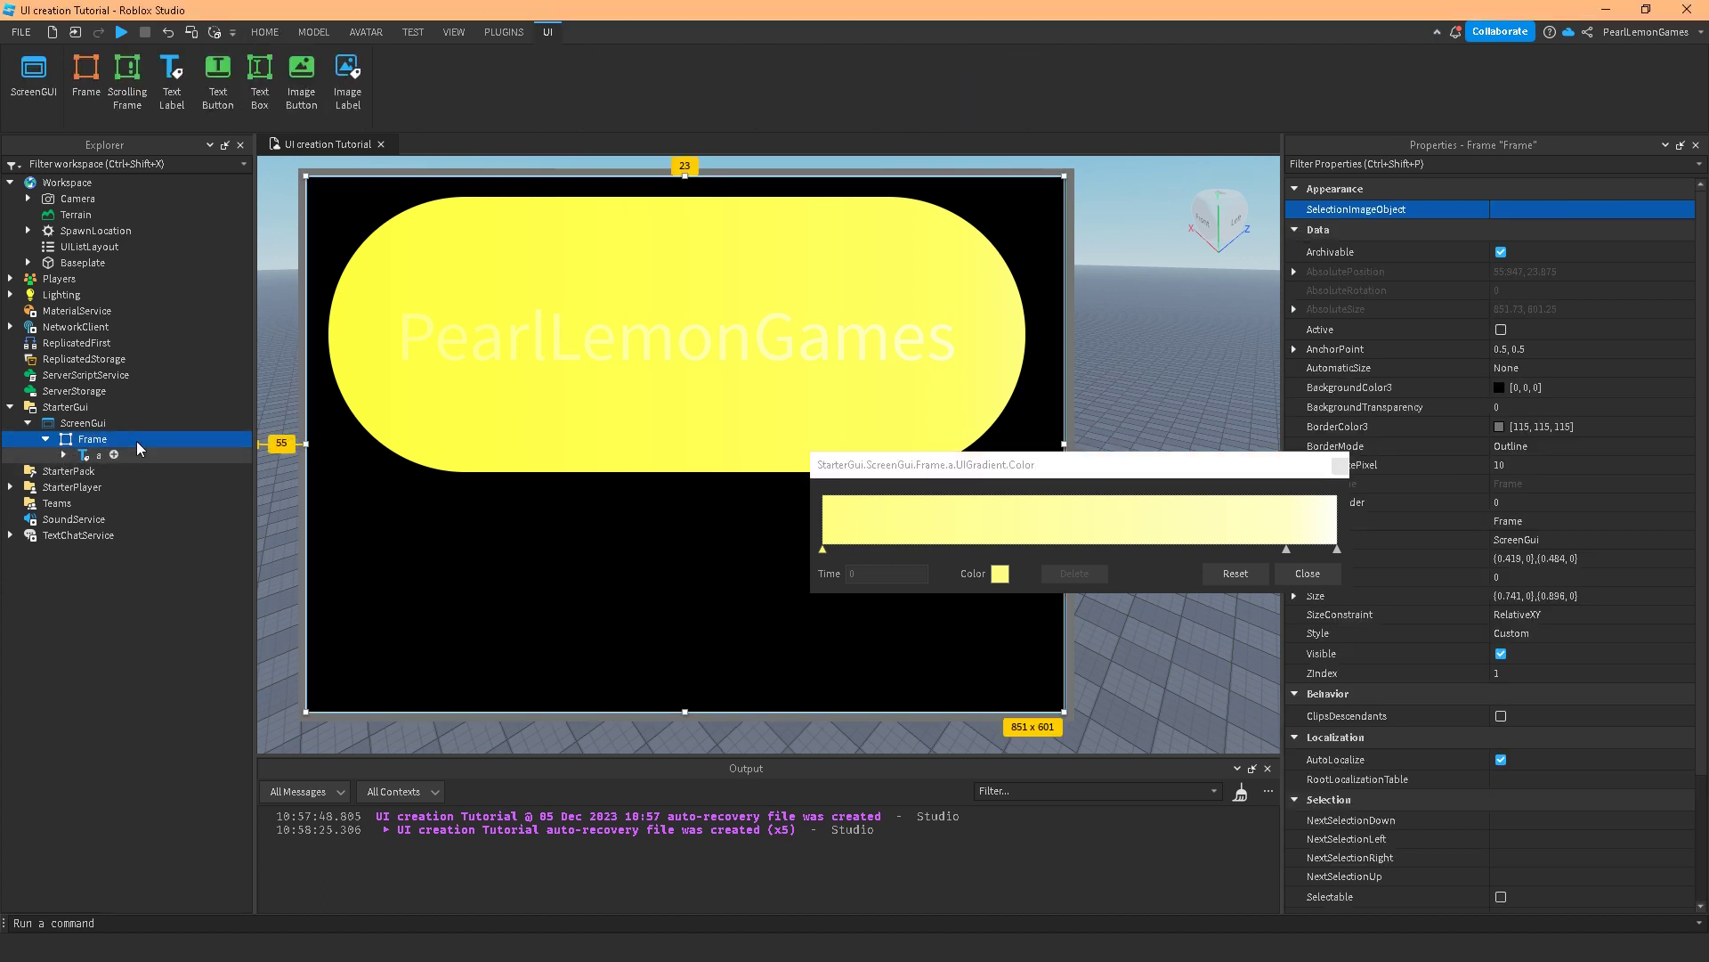
{"action": "left_click", "coordinate": [54, 450]}
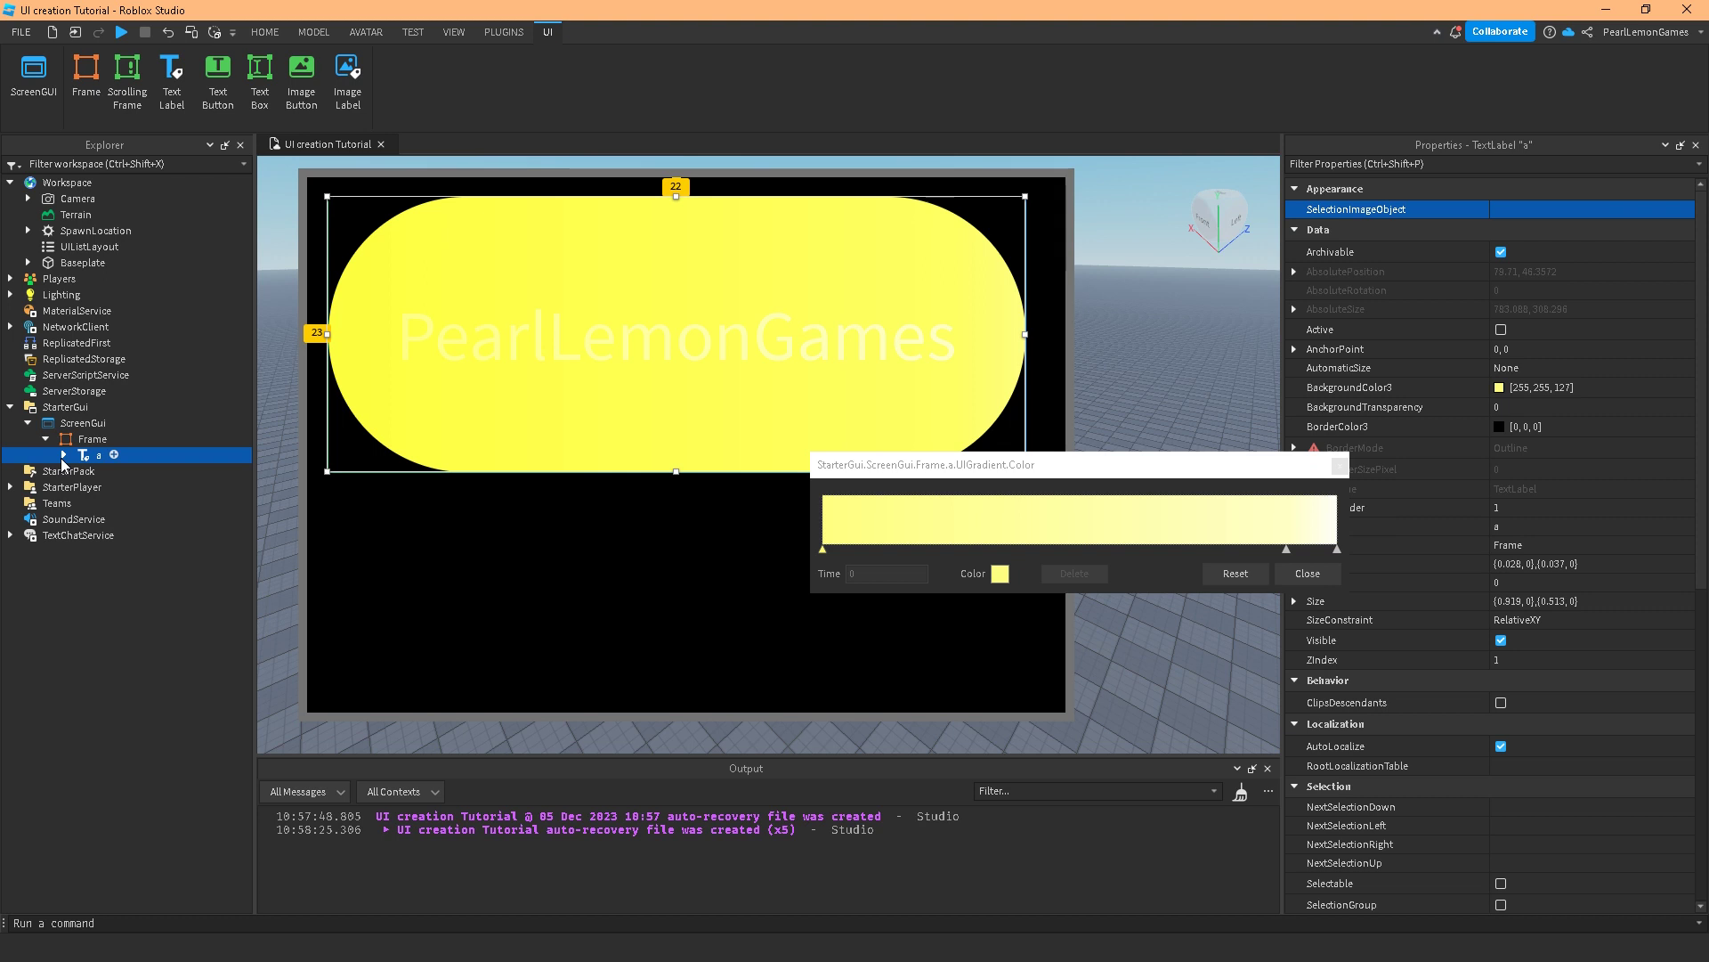
{"action": "left_click", "coordinate": [62, 456]}
{"action": "left_click", "coordinate": [131, 487]}
{"action": "left_click", "coordinate": [99, 456]}
{"action": "scroll", "coordinate": [1451, 445], "scroll_direction": "down", "scroll_amount": 7}
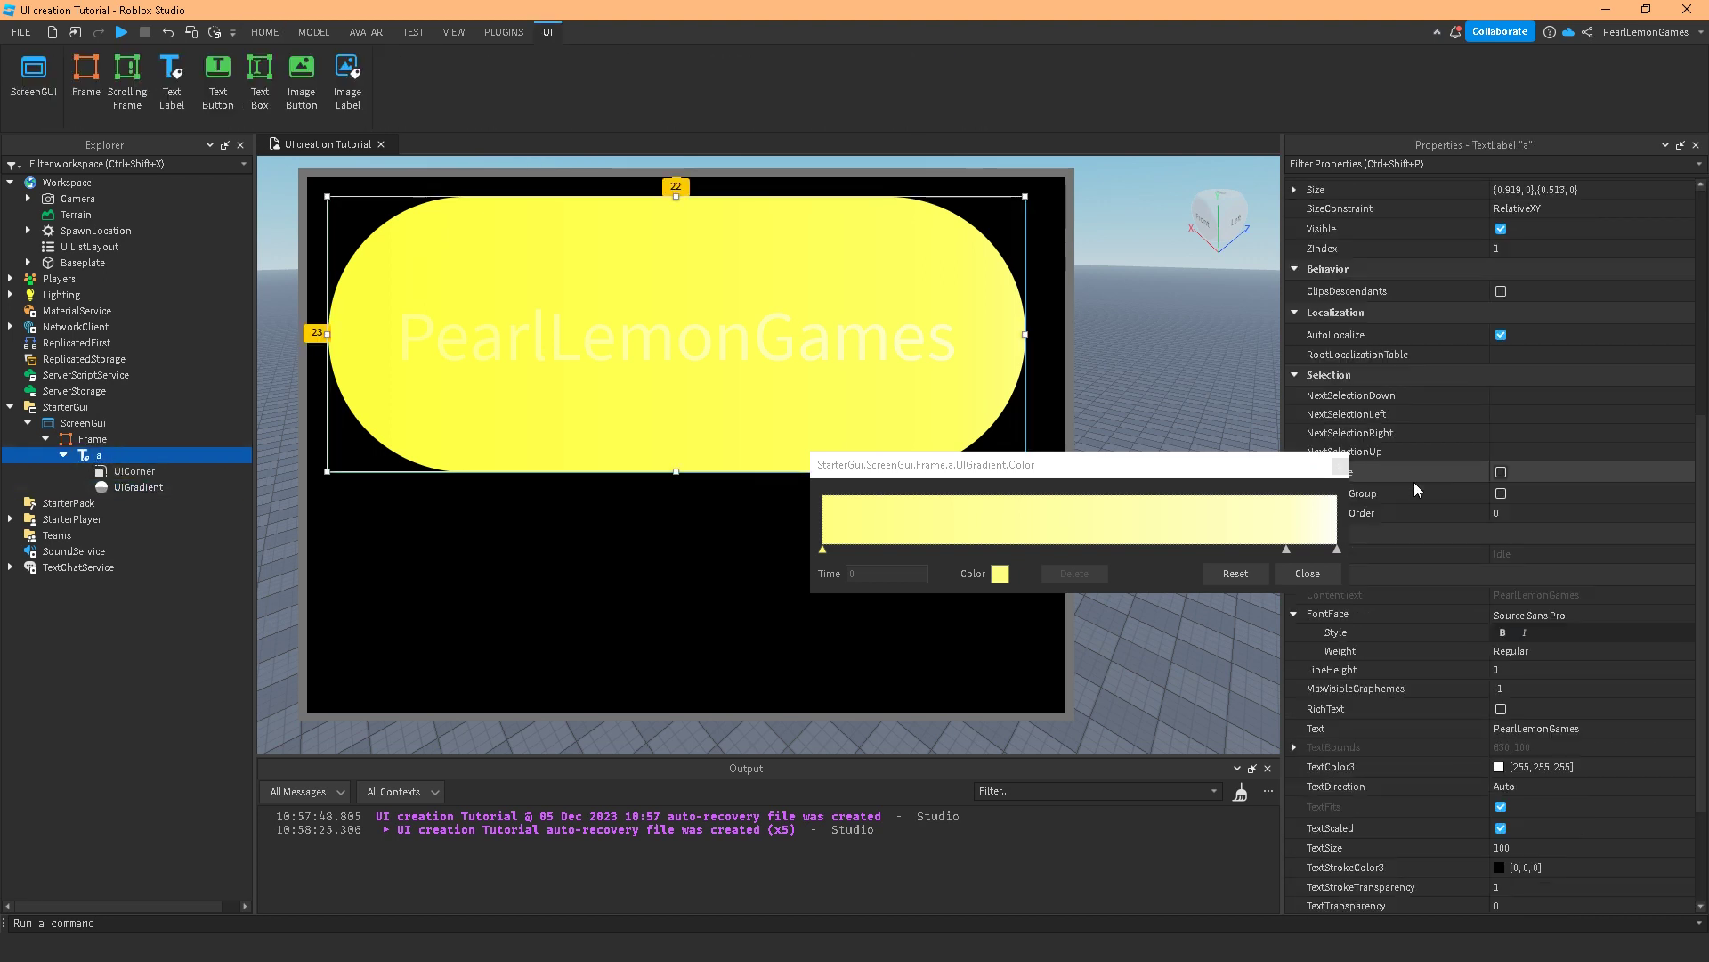
{"action": "left_click", "coordinate": [1305, 573]}
{"action": "scroll", "coordinate": [1602, 445], "scroll_direction": "down", "scroll_amount": 3}
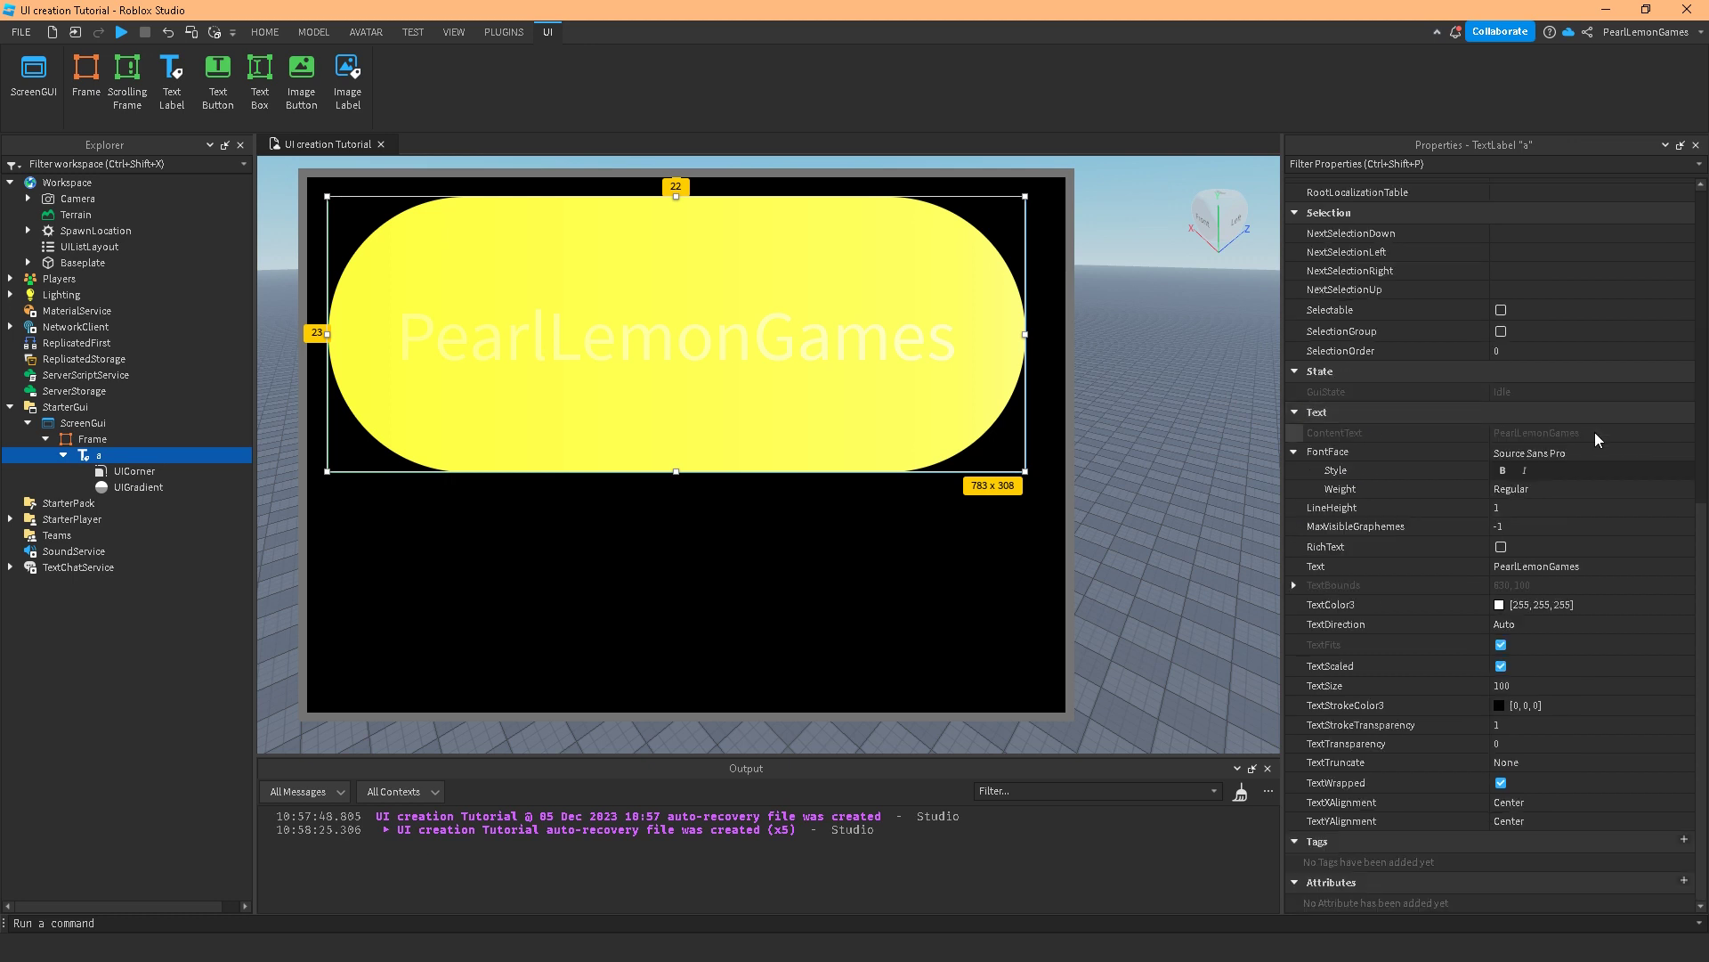
{"action": "scroll", "coordinate": [1563, 540], "scroll_direction": "up", "scroll_amount": 3}
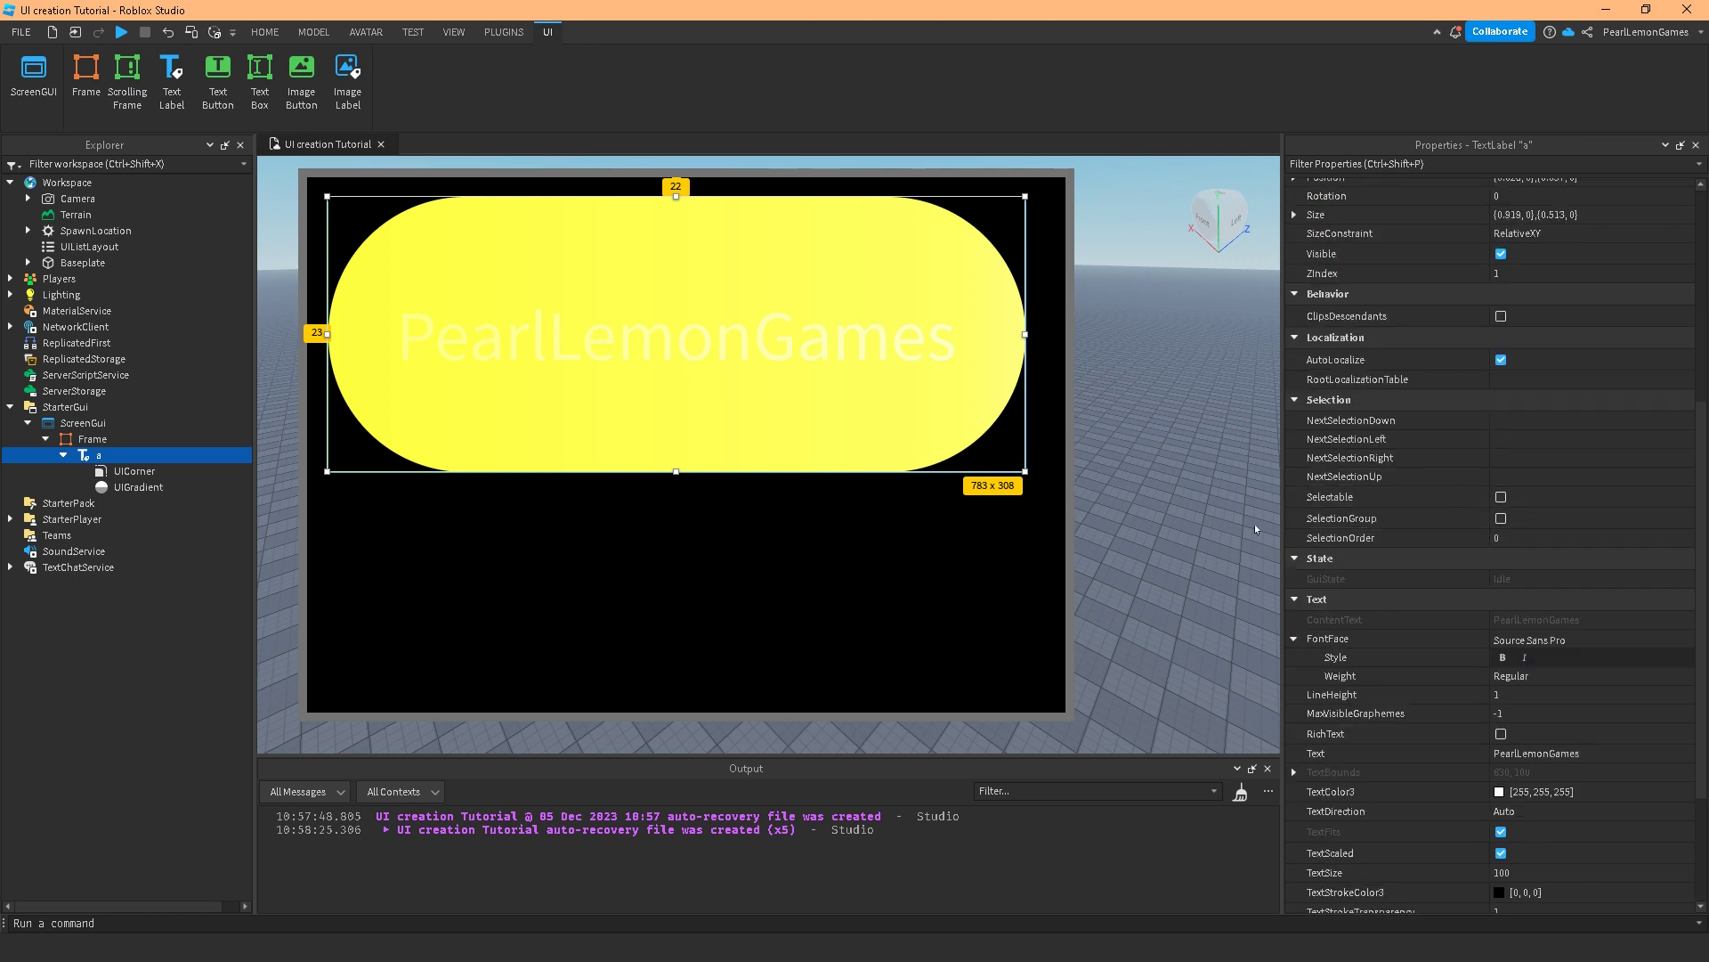
{"action": "scroll", "coordinate": [1409, 635], "scroll_direction": "down", "scroll_amount": 2}
Try several TextColor3 swatches, then keep the text colour white (255, 255, 255)
{"action": "left_click", "coordinate": [1501, 680]}
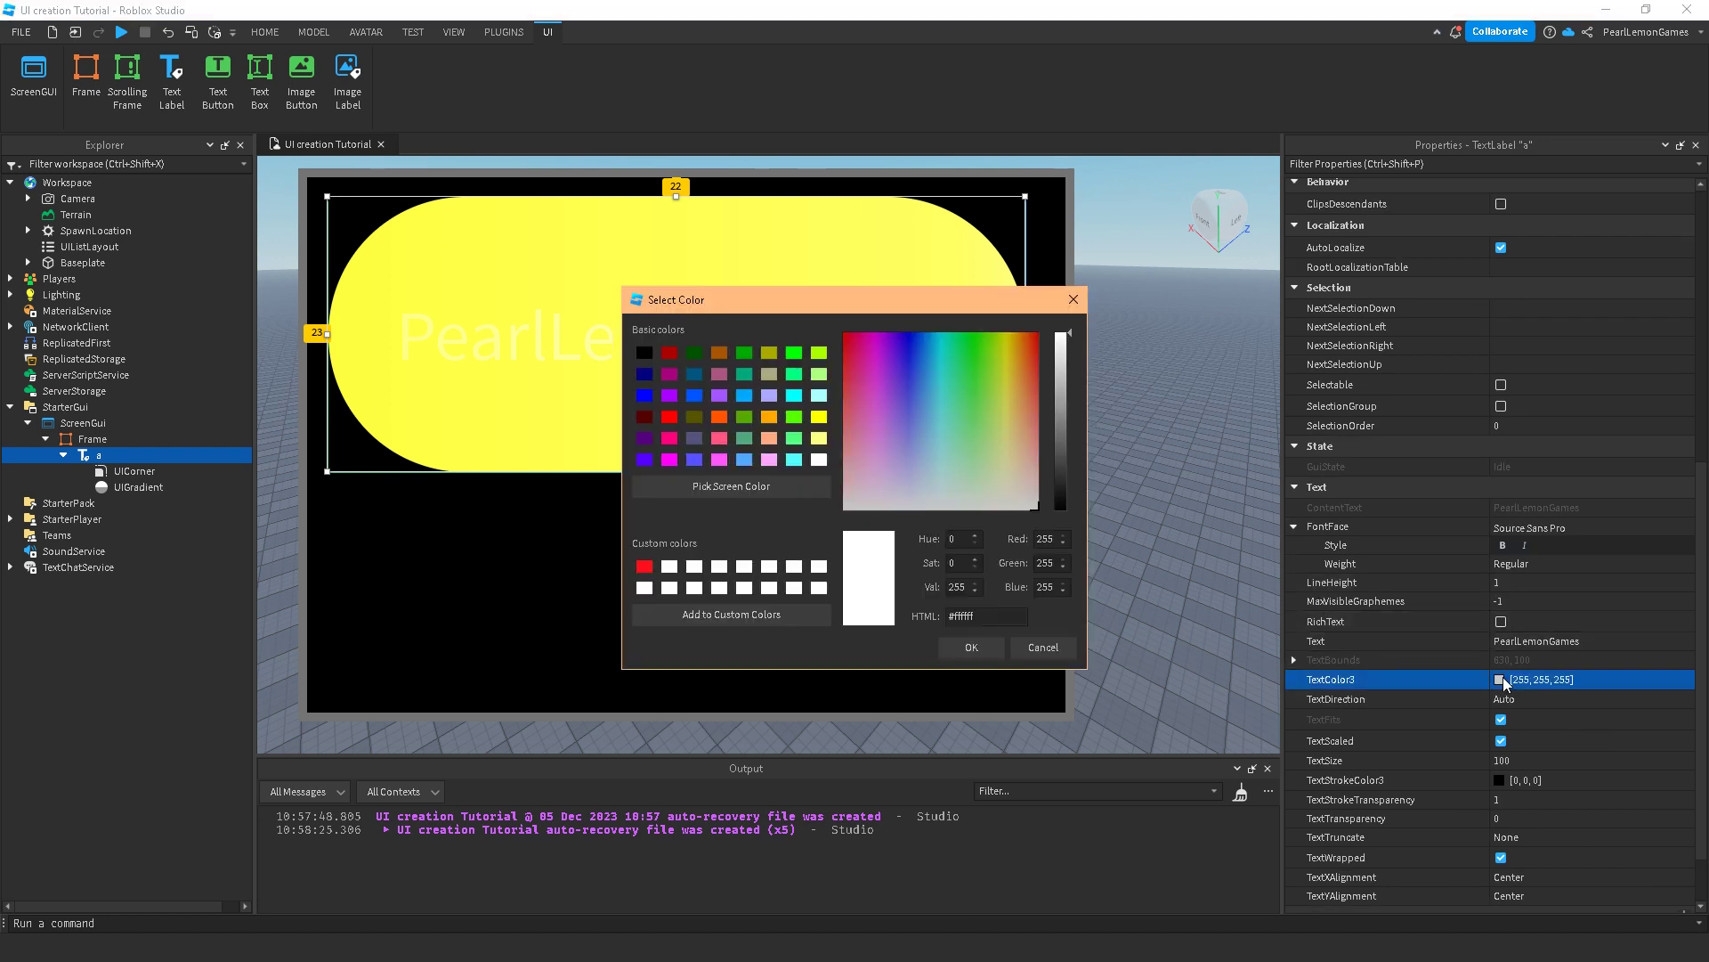
{"action": "left_click_drag", "start_coordinate": [1071, 333], "coordinate": [1071, 374]}
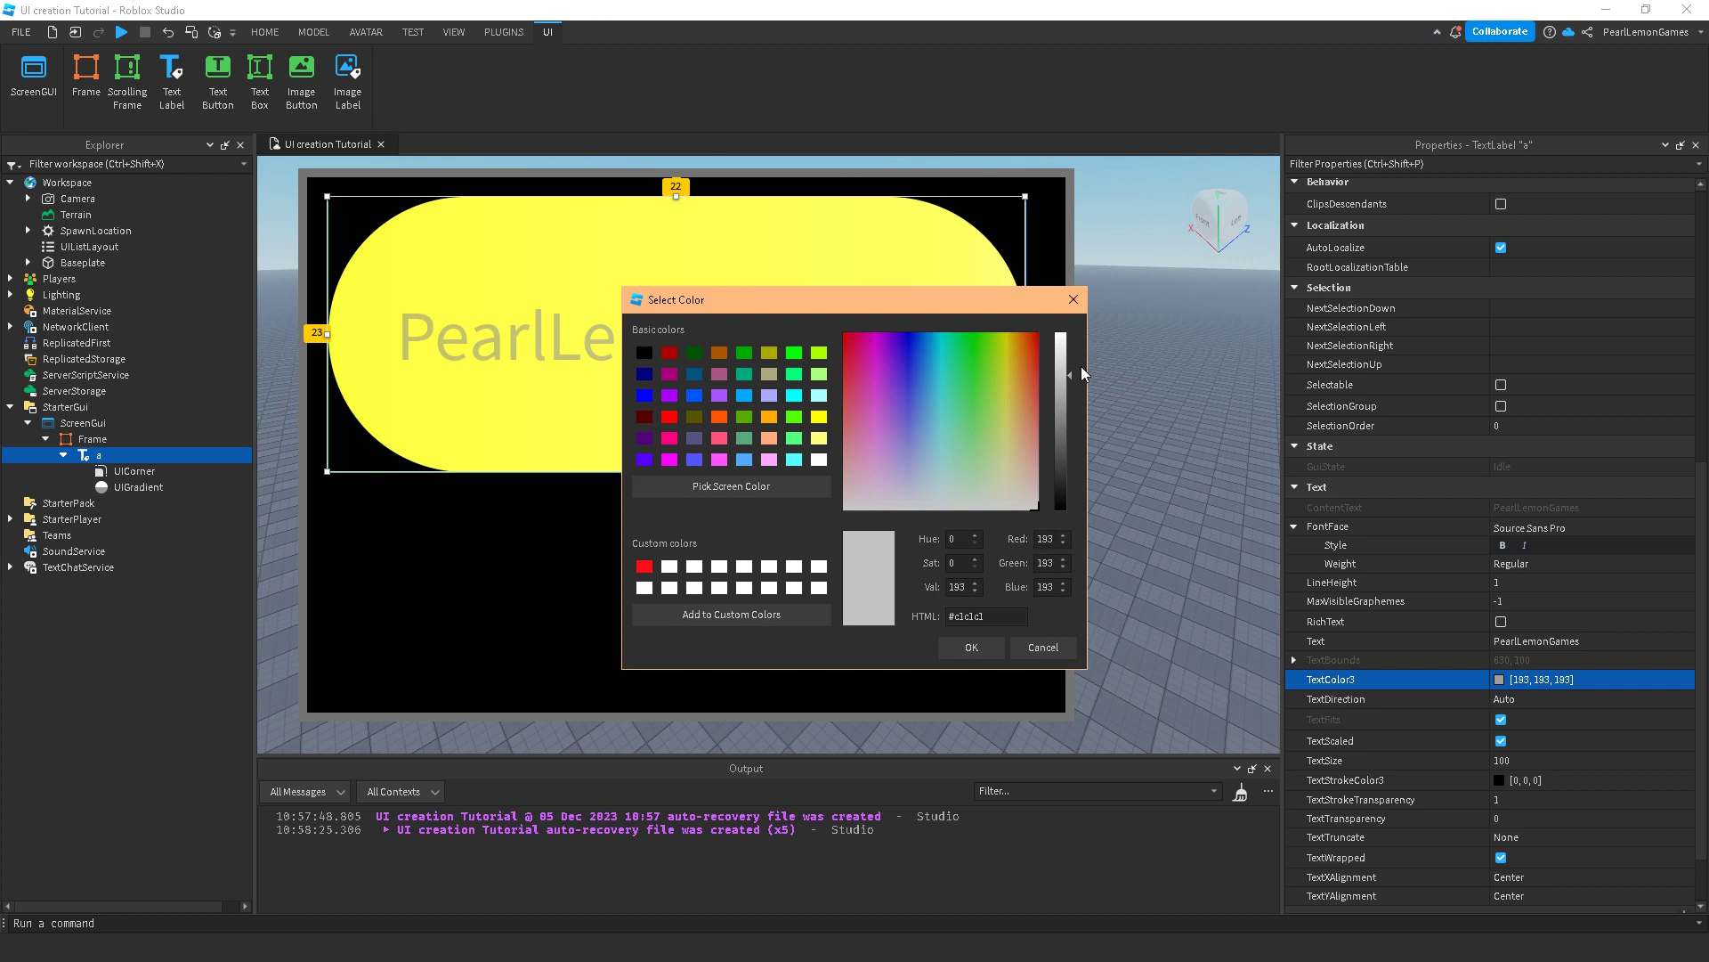
{"action": "left_click", "coordinate": [813, 438]}
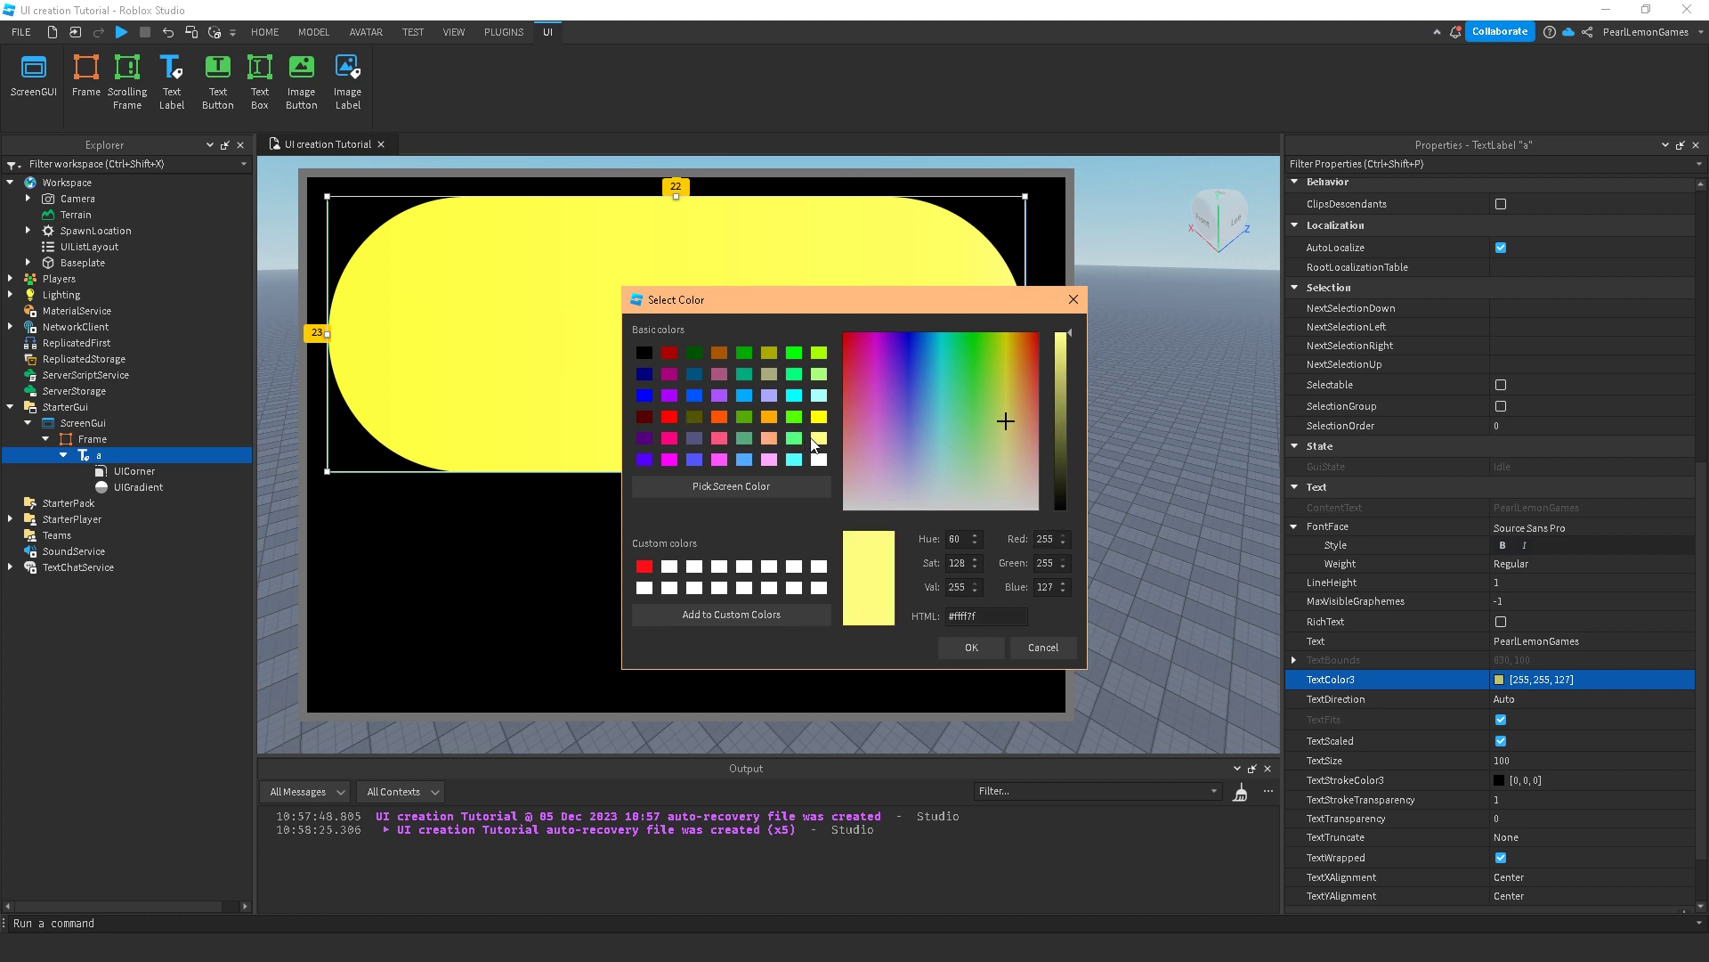
{"action": "left_click", "coordinate": [818, 416]}
{"action": "left_click", "coordinate": [768, 417]}
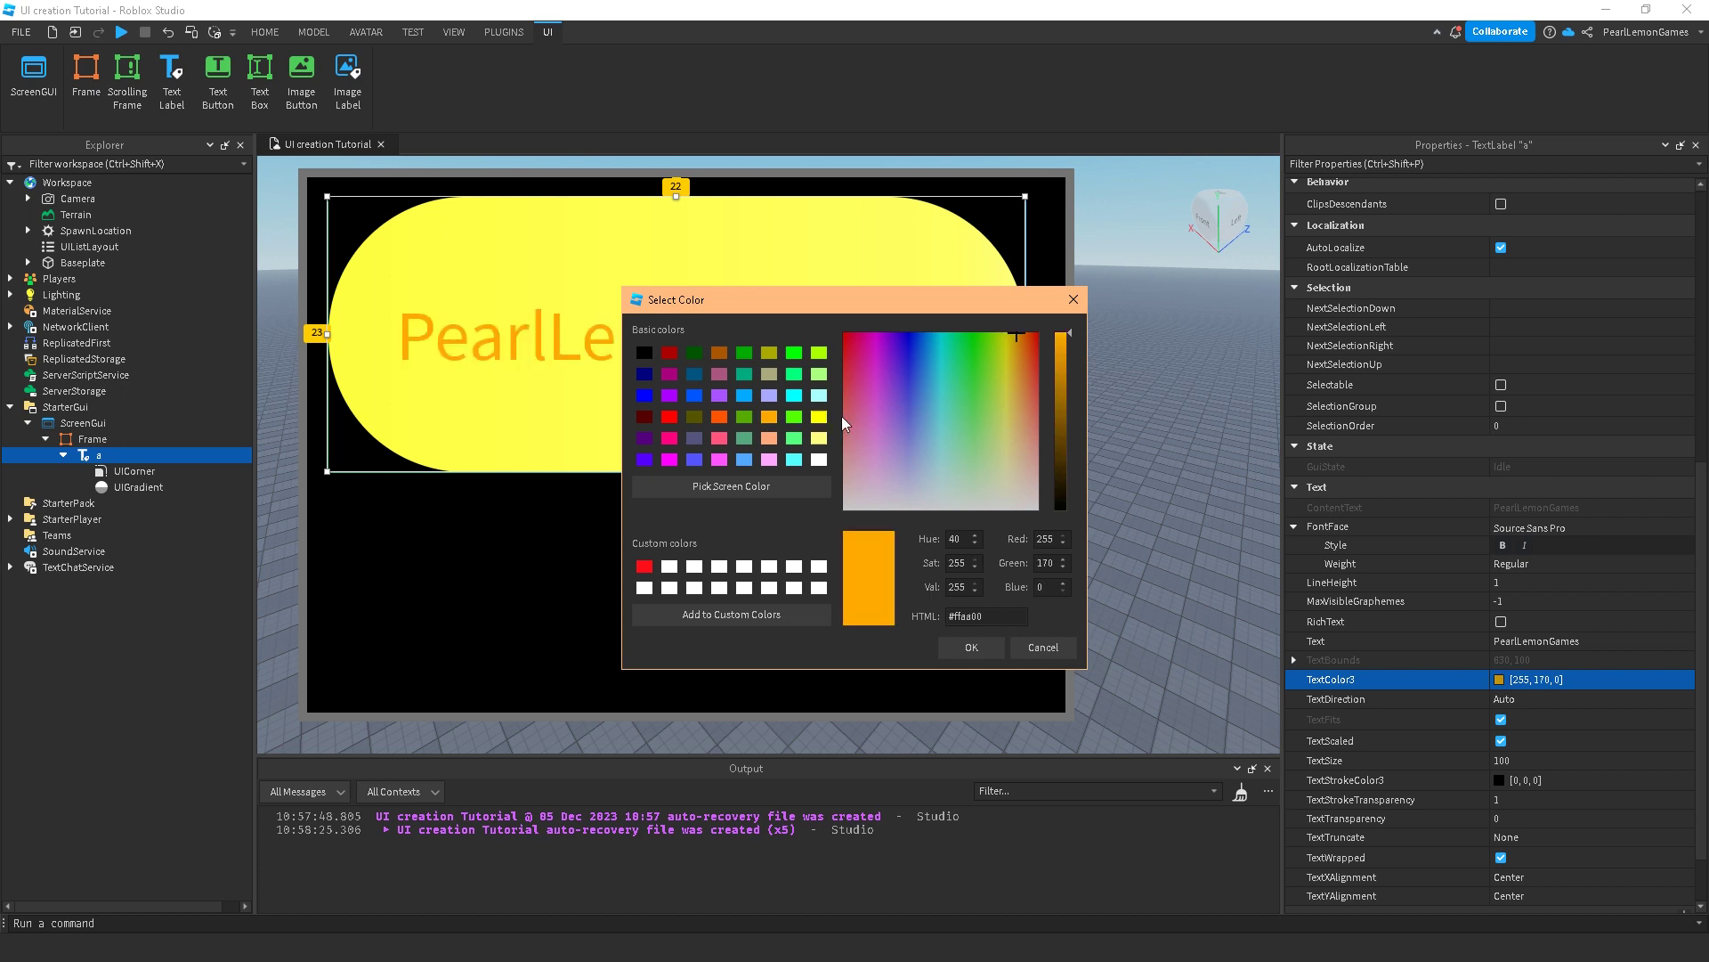
{"action": "left_click", "coordinate": [821, 398]}
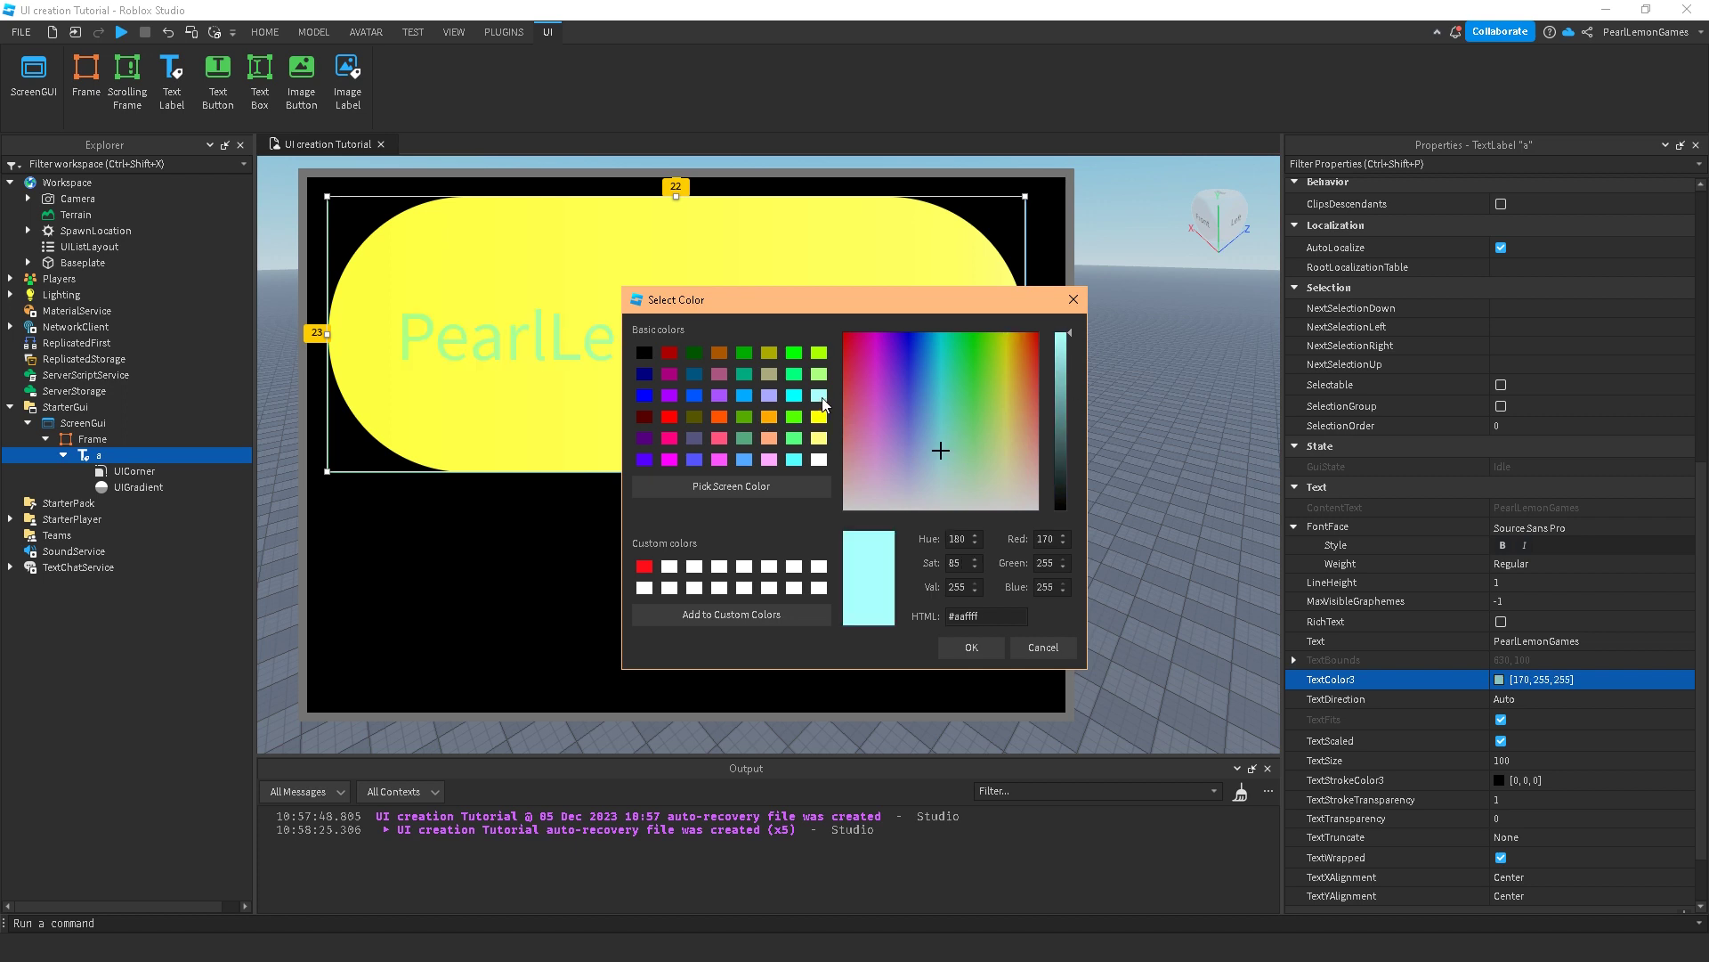
{"action": "left_click", "coordinate": [827, 457]}
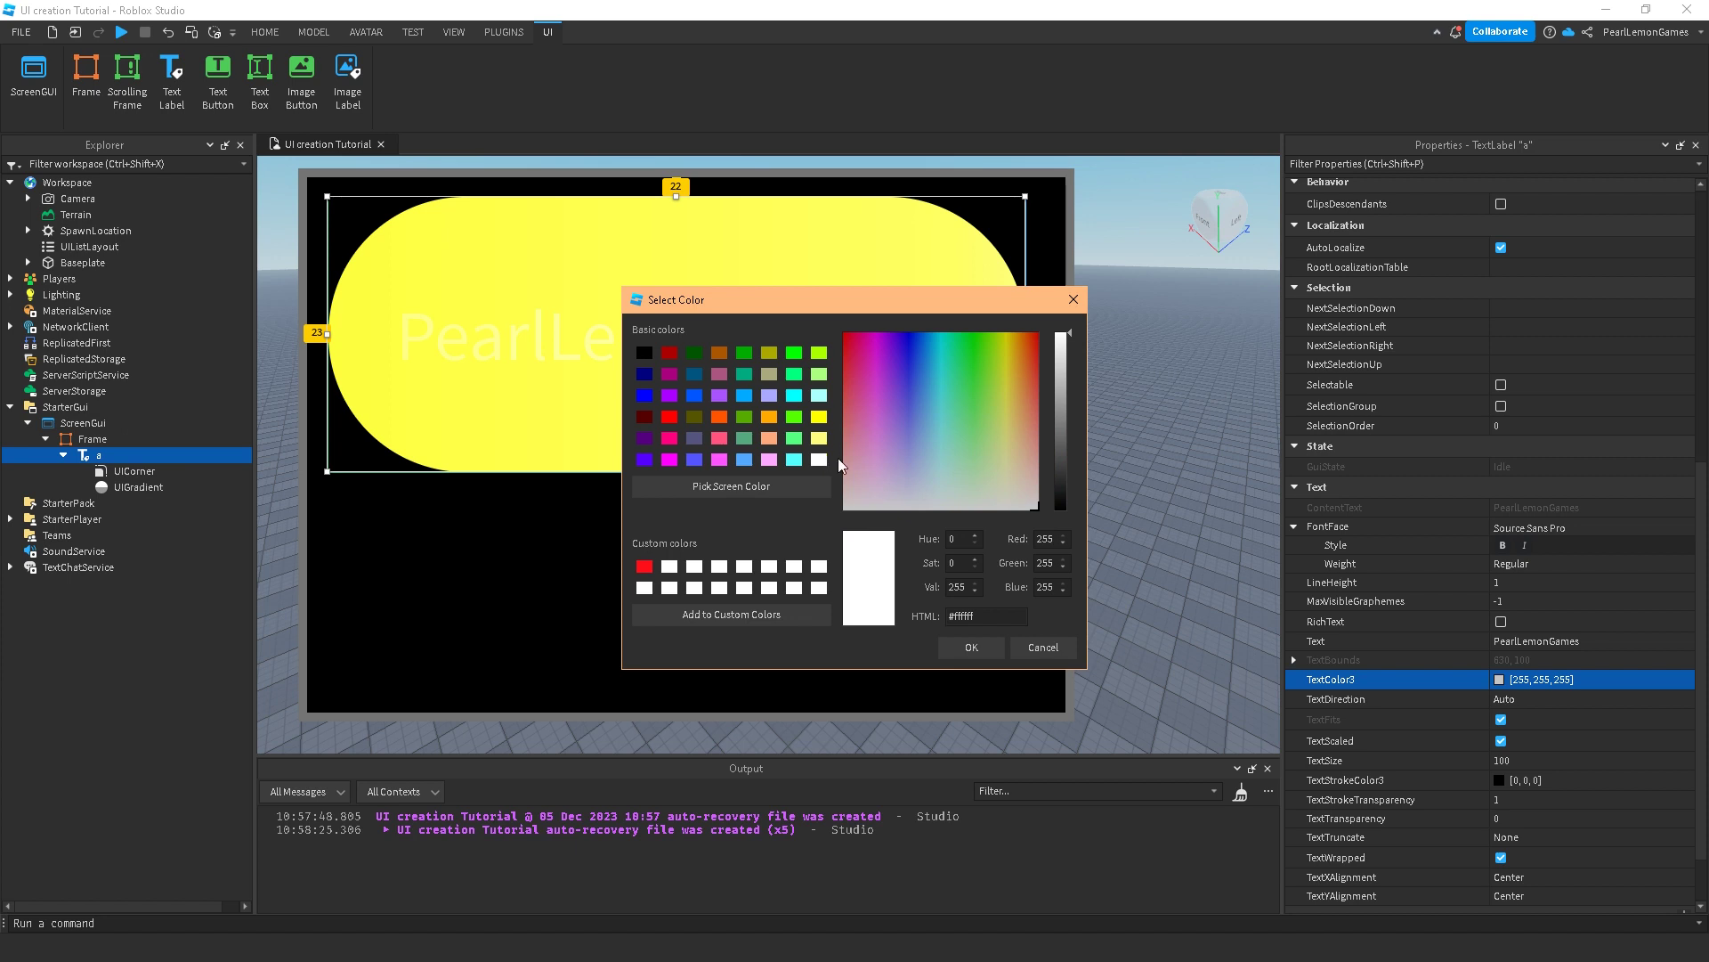
{"action": "left_click_drag", "start_coordinate": [841, 315], "coordinate": [382, 446]}
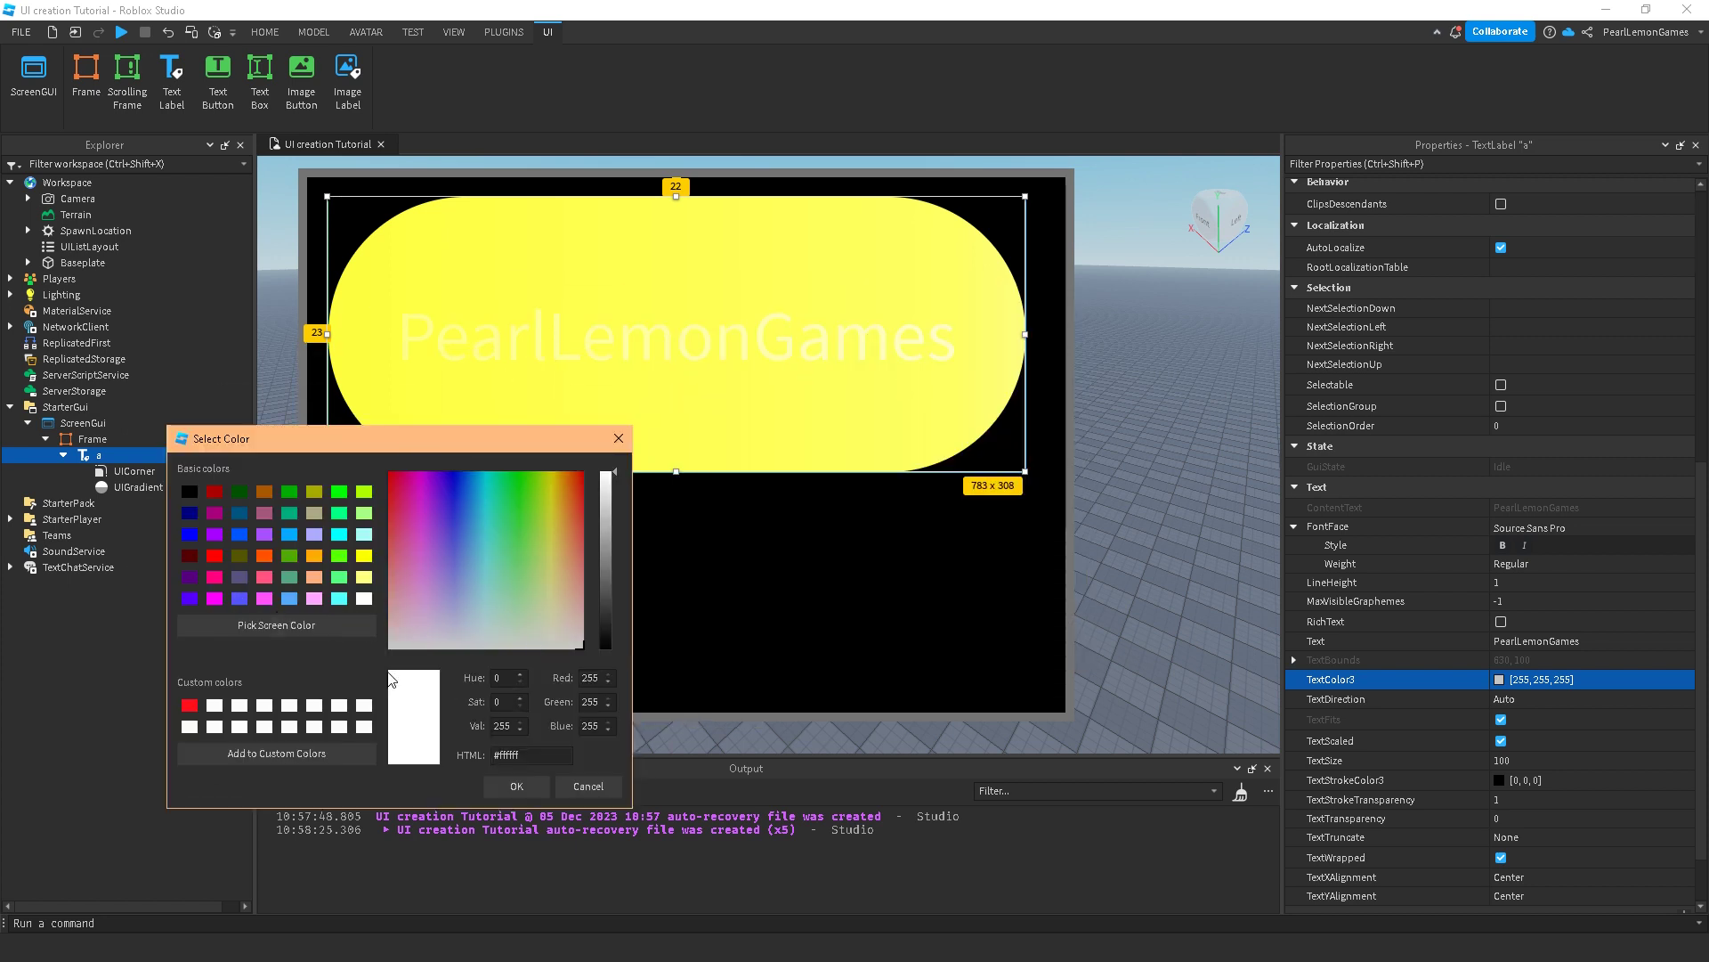
{"action": "left_click", "coordinate": [504, 786]}
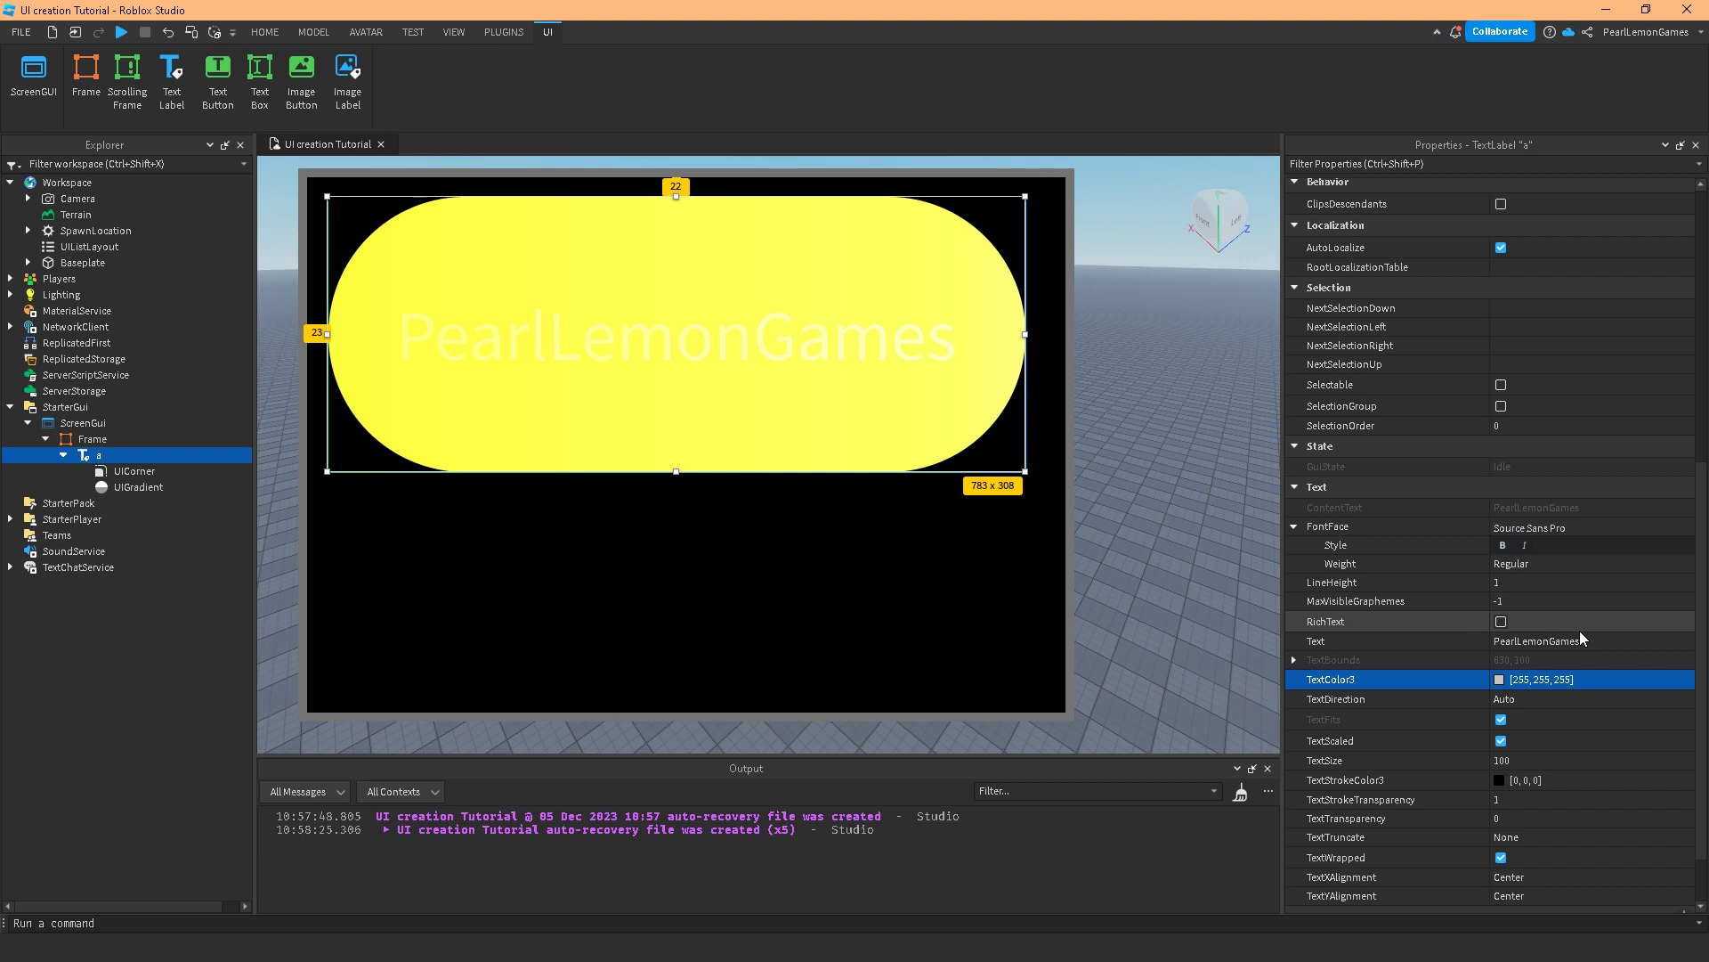
Set TextStrokeTransparency to 0 and TextStrokeColor3 to orange (255, 170, 0)
{"action": "scroll", "coordinate": [1580, 630], "scroll_direction": "down", "scroll_amount": 2}
{"action": "left_click", "coordinate": [1542, 745]}
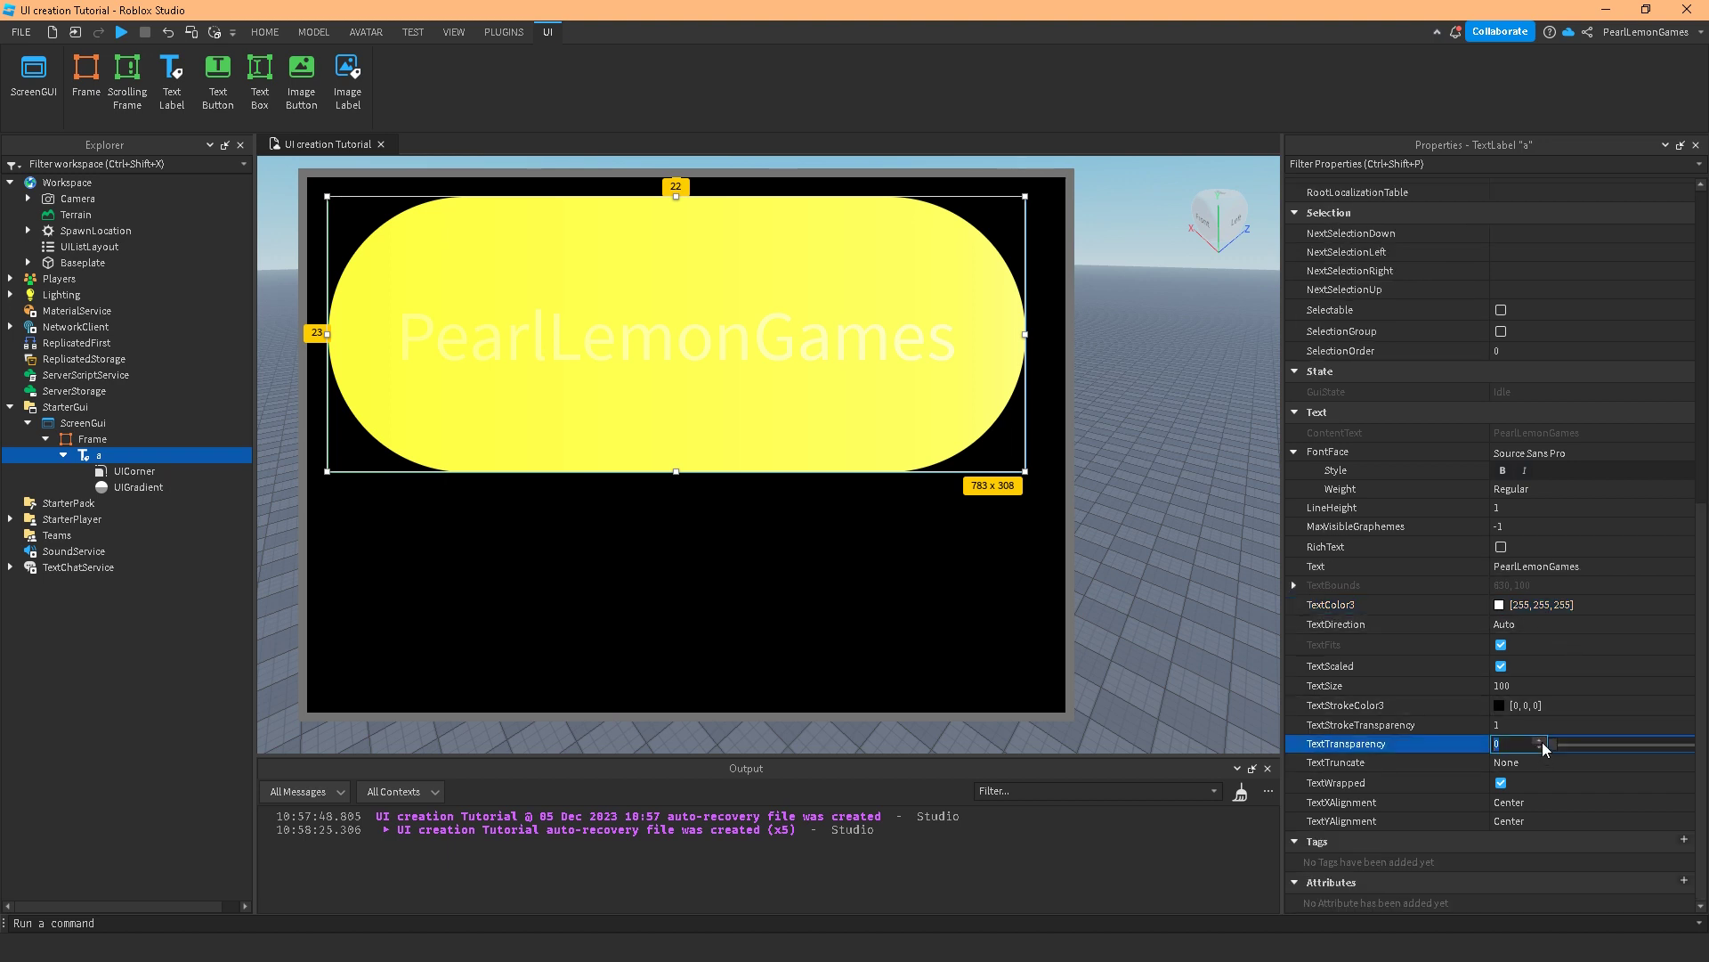
{"action": "left_click", "coordinate": [1540, 724]}
{"action": "left_click", "coordinate": [1568, 723]}
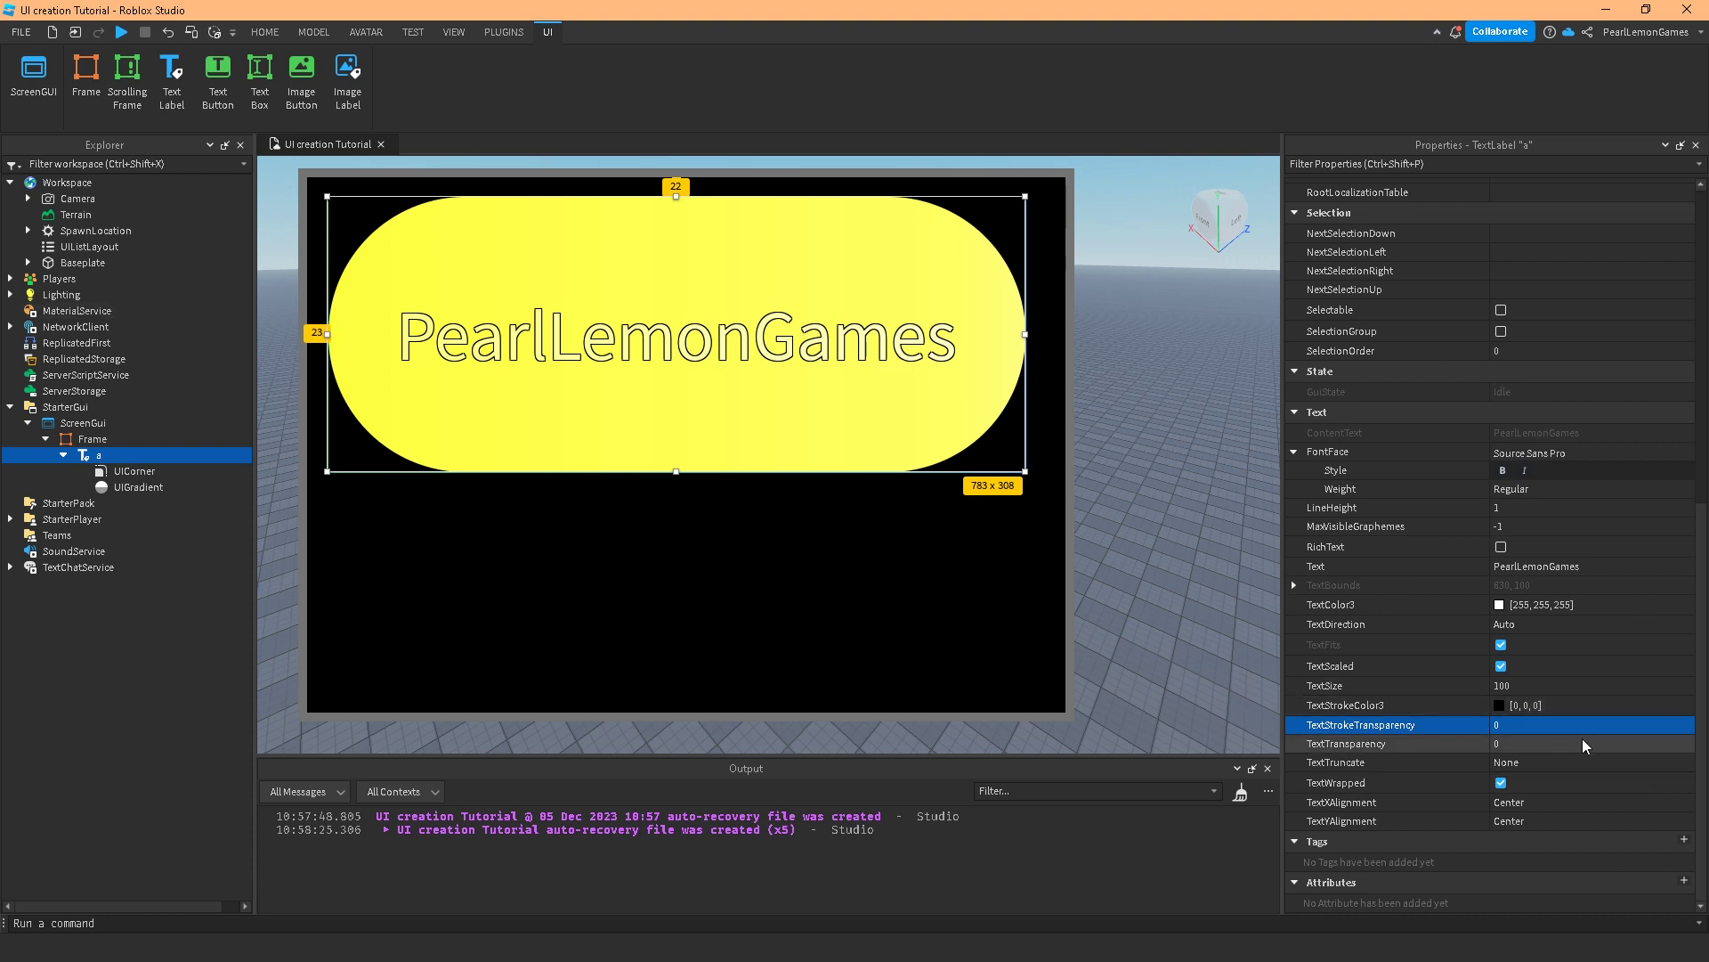
{"action": "left_click", "coordinate": [1499, 705]}
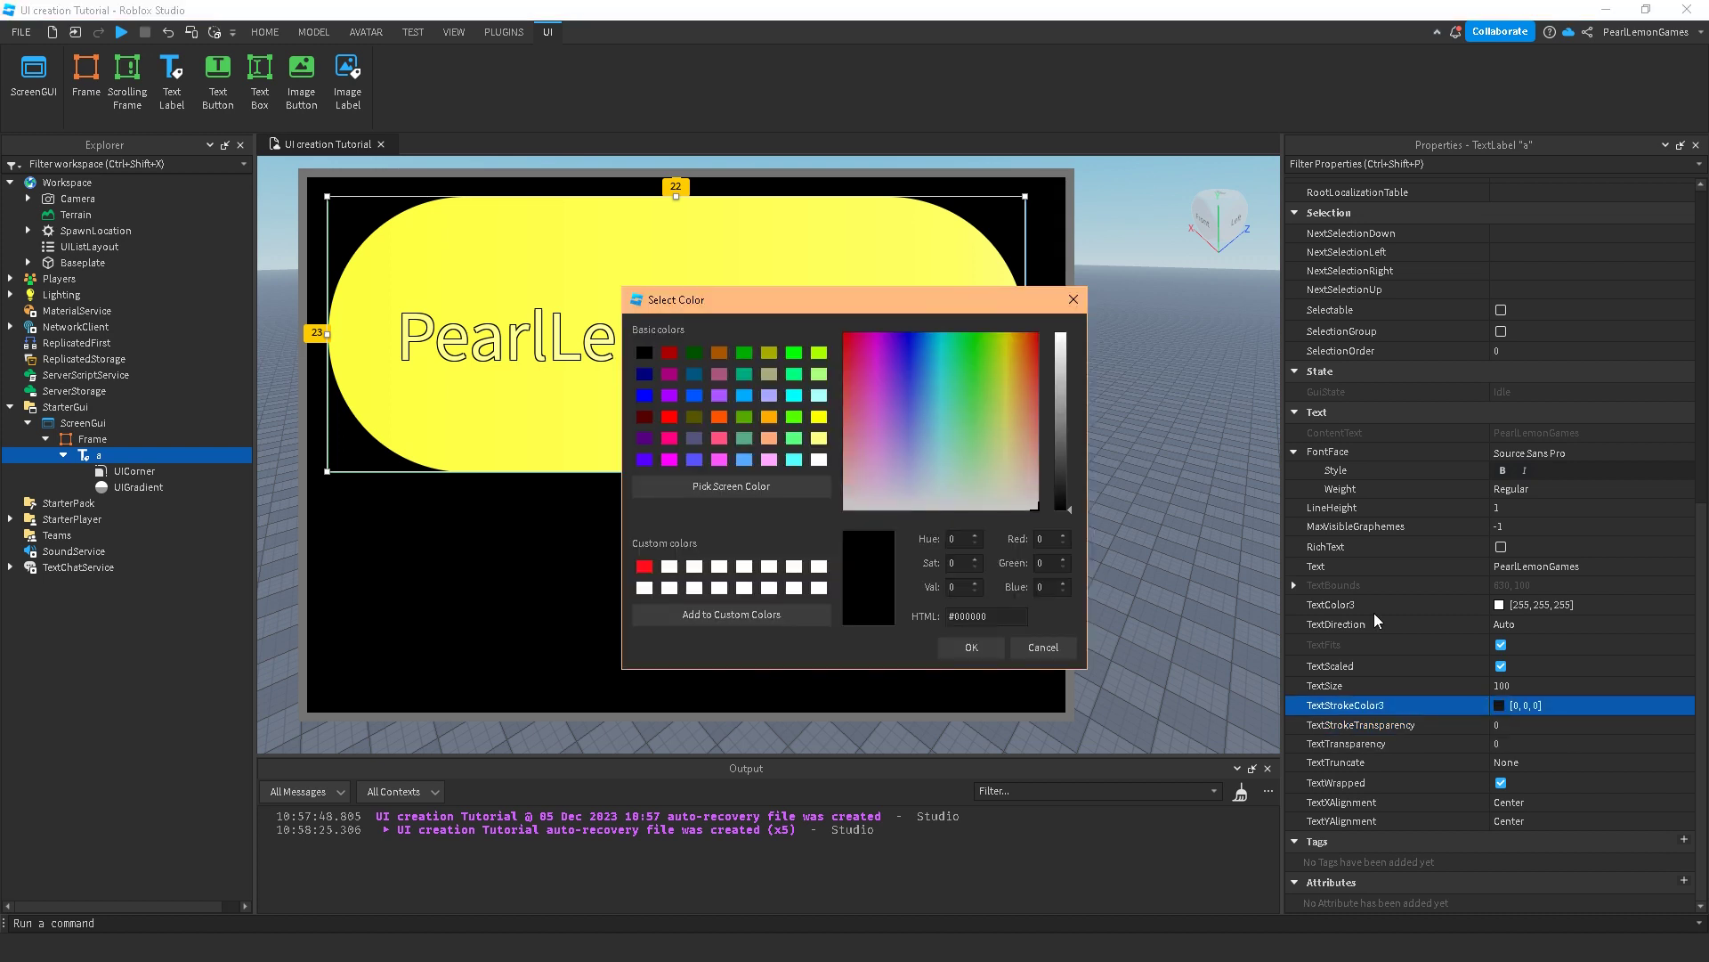
{"action": "left_click", "coordinate": [767, 414]}
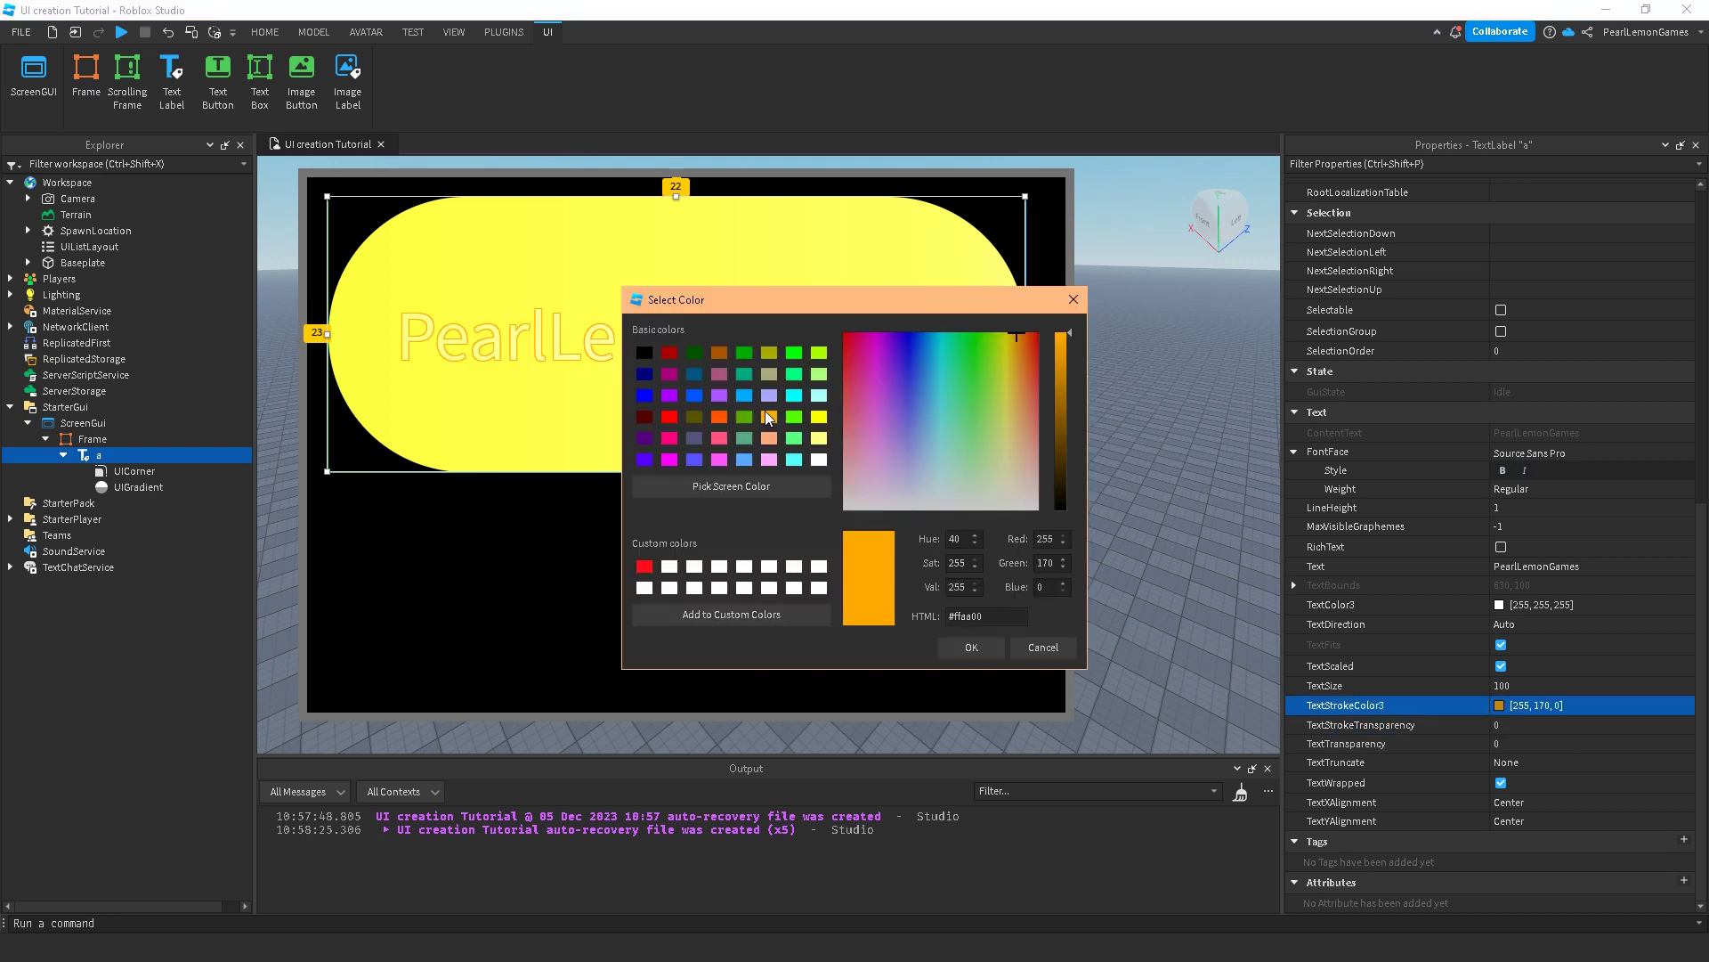
{"action": "left_click", "coordinate": [970, 648]}
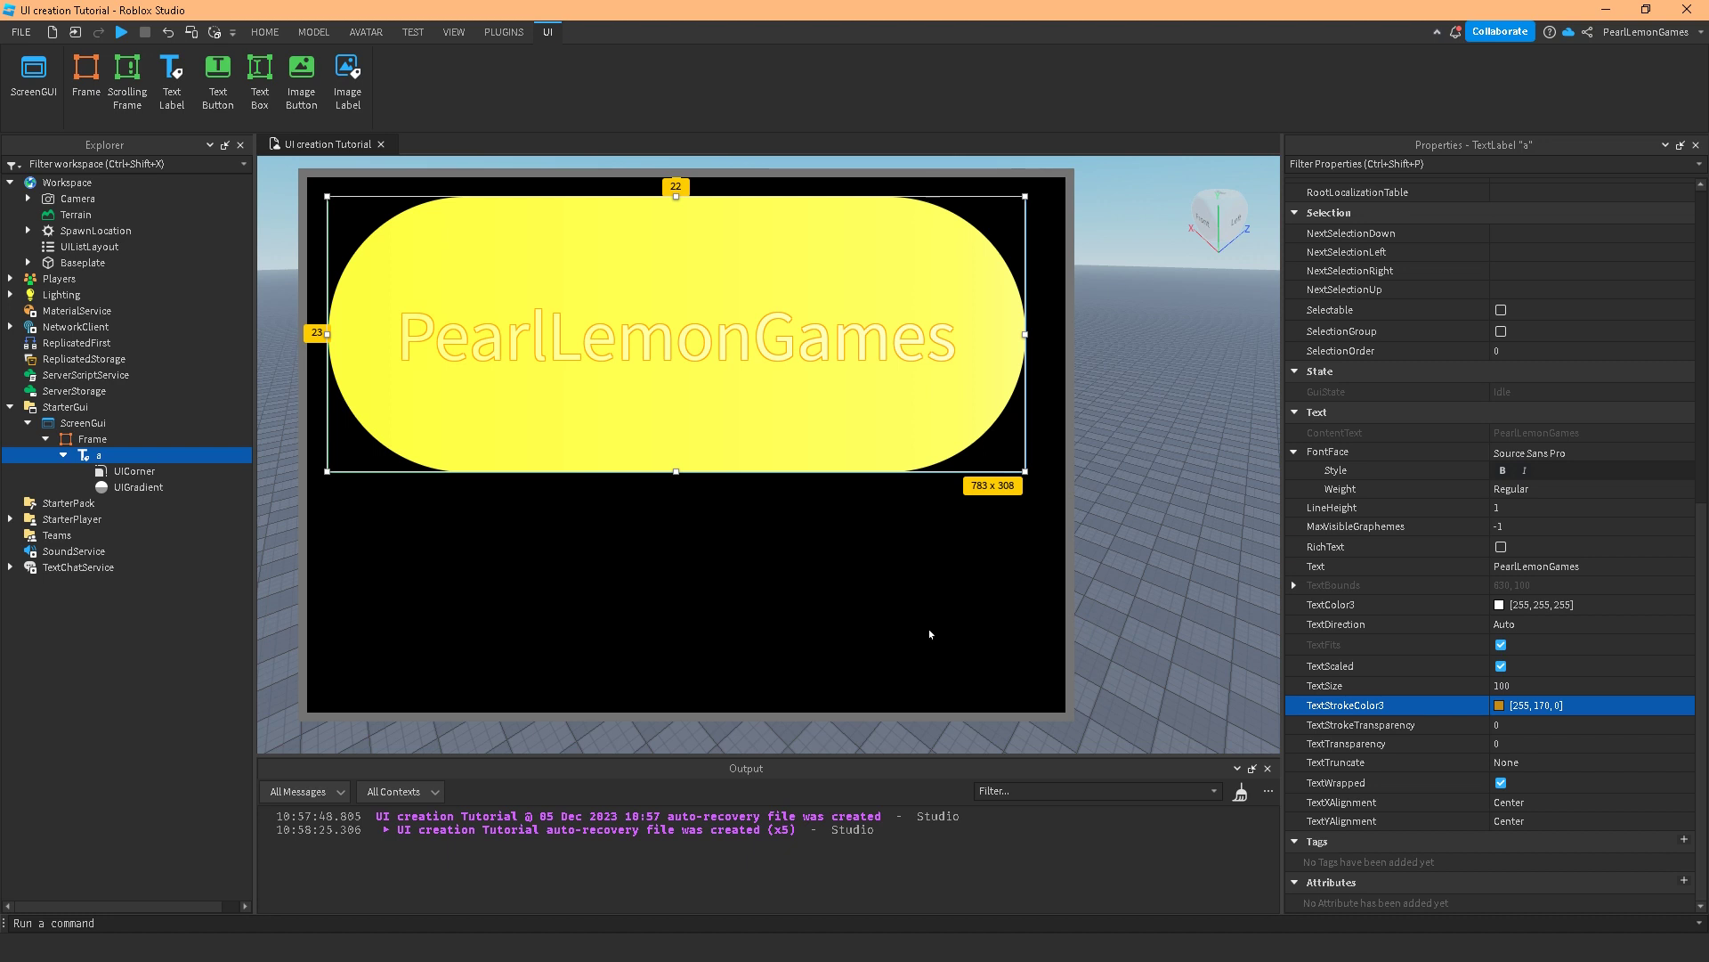